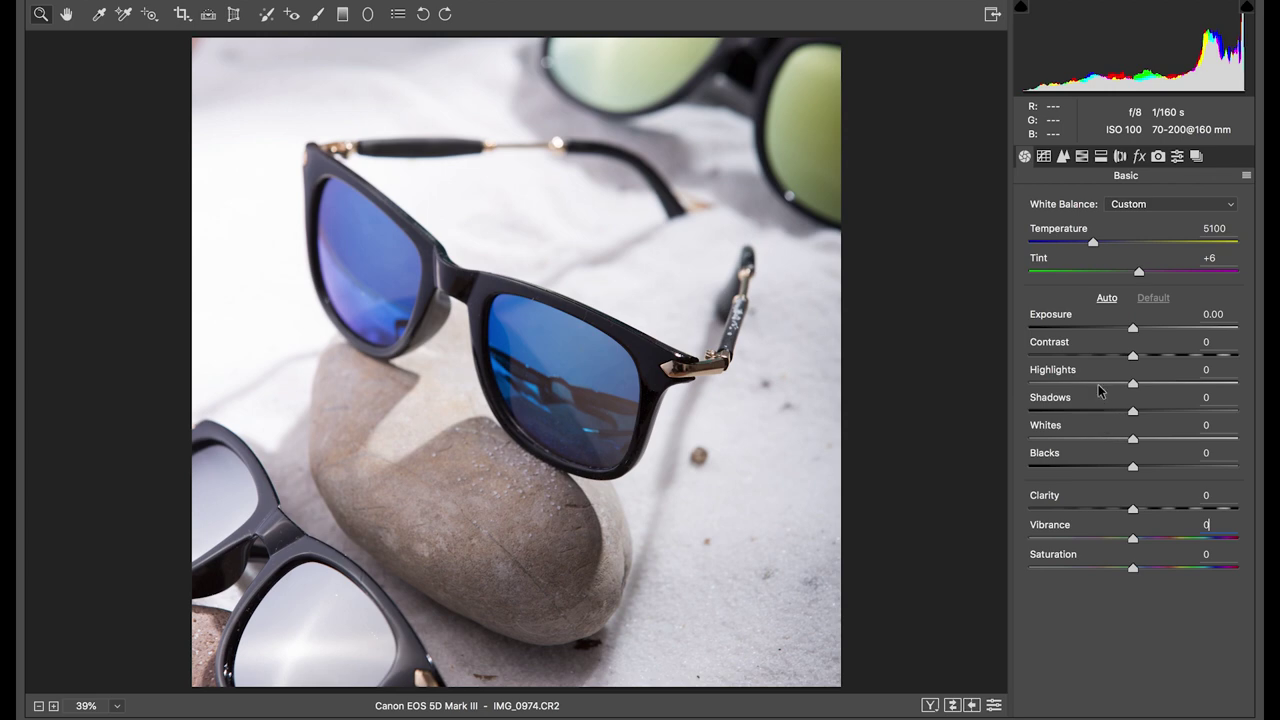
Step: Set the sunglasses photo's white balance temperature to 5600 and its exposure to +0.05
{"action": "left_click", "coordinate": [1094, 243]}
{"action": "left_click_drag", "start_coordinate": [1094, 245], "coordinate": [1103, 246]}
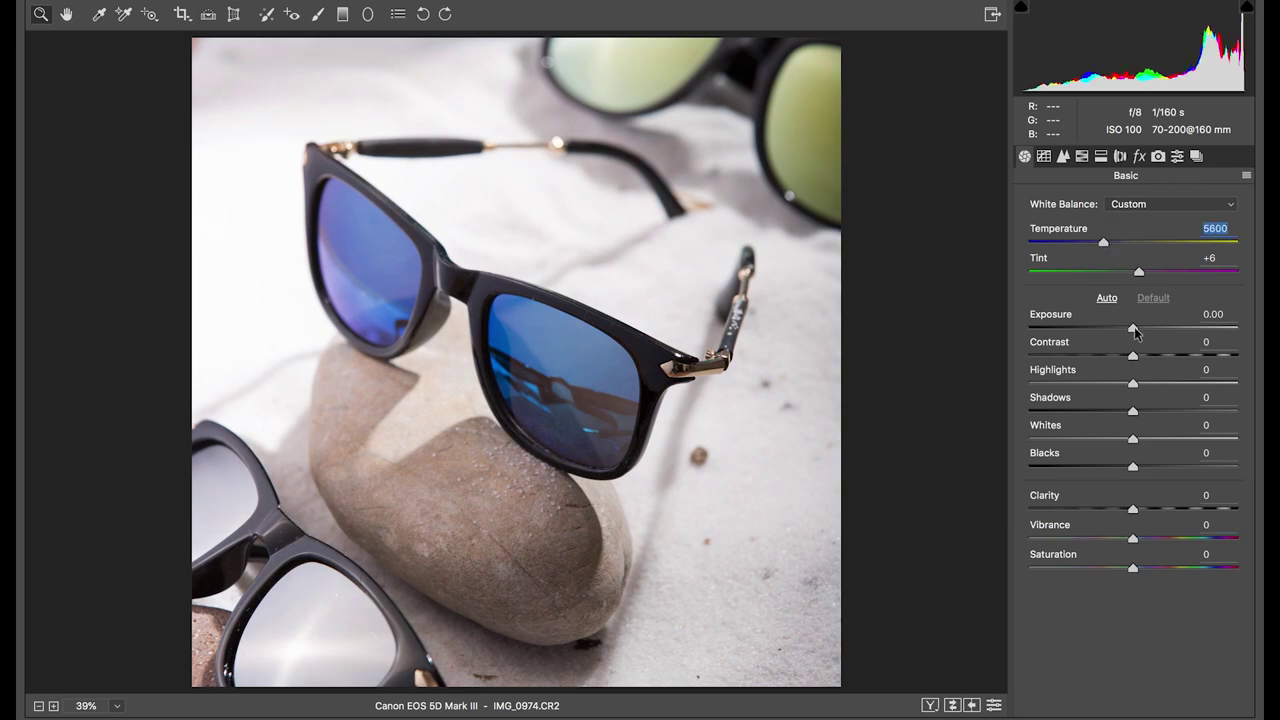
{"action": "left_click_drag", "start_coordinate": [1135, 331], "coordinate": [1136, 328]}
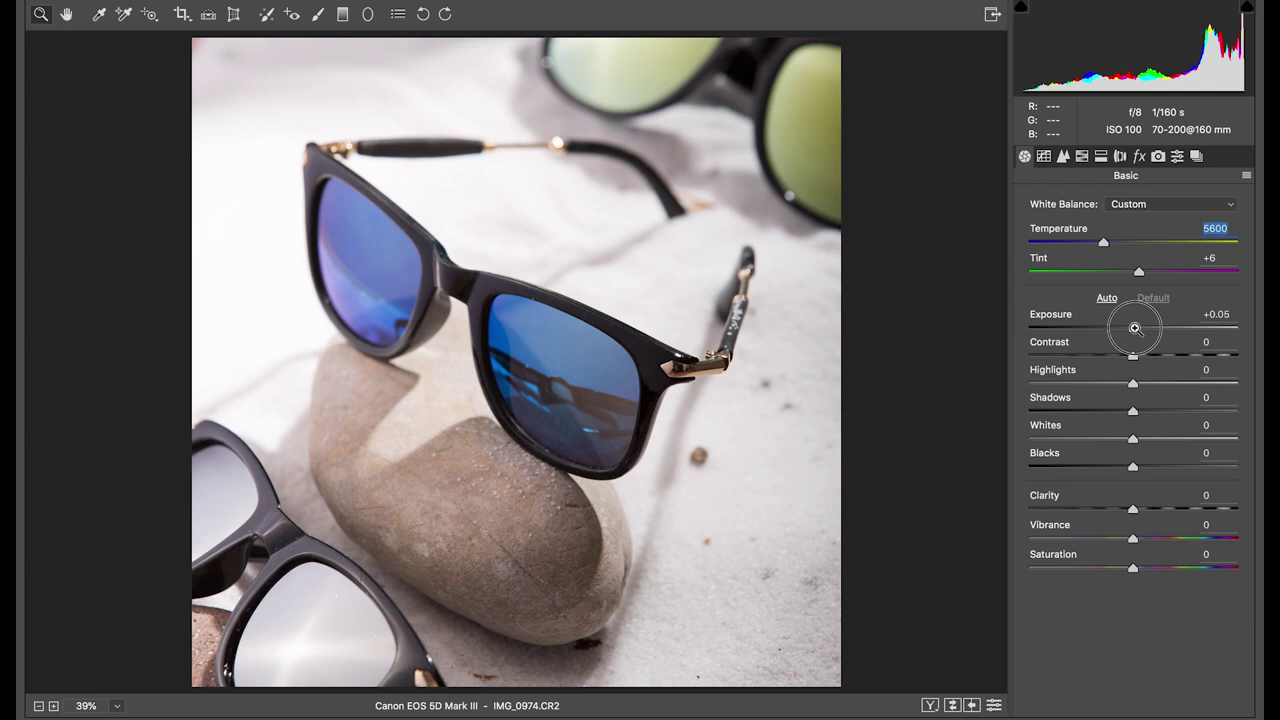
{"action": "left_click_drag", "start_coordinate": [1135, 328], "coordinate": [1135, 328]}
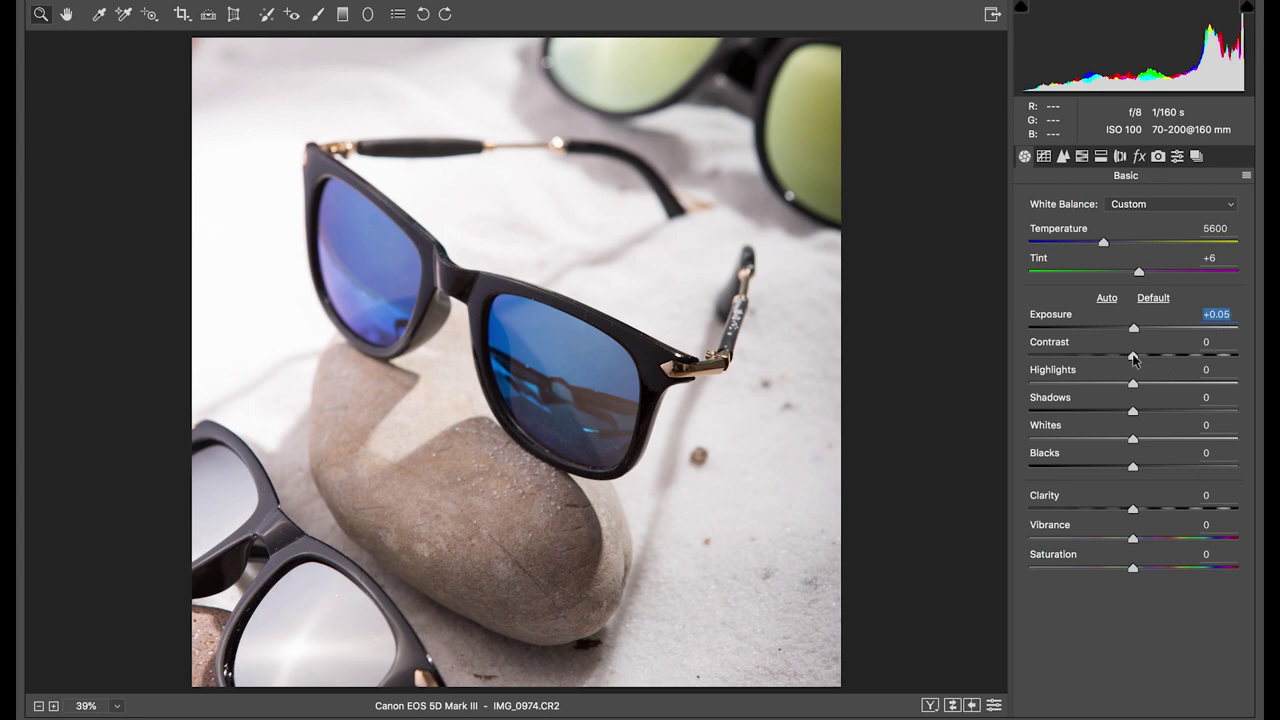
Step: Adjust the photo's tones with Contrast at +15, Shadows at -4 and Blacks at -9
{"action": "left_click_drag", "start_coordinate": [1133, 358], "coordinate": [1148, 360]}
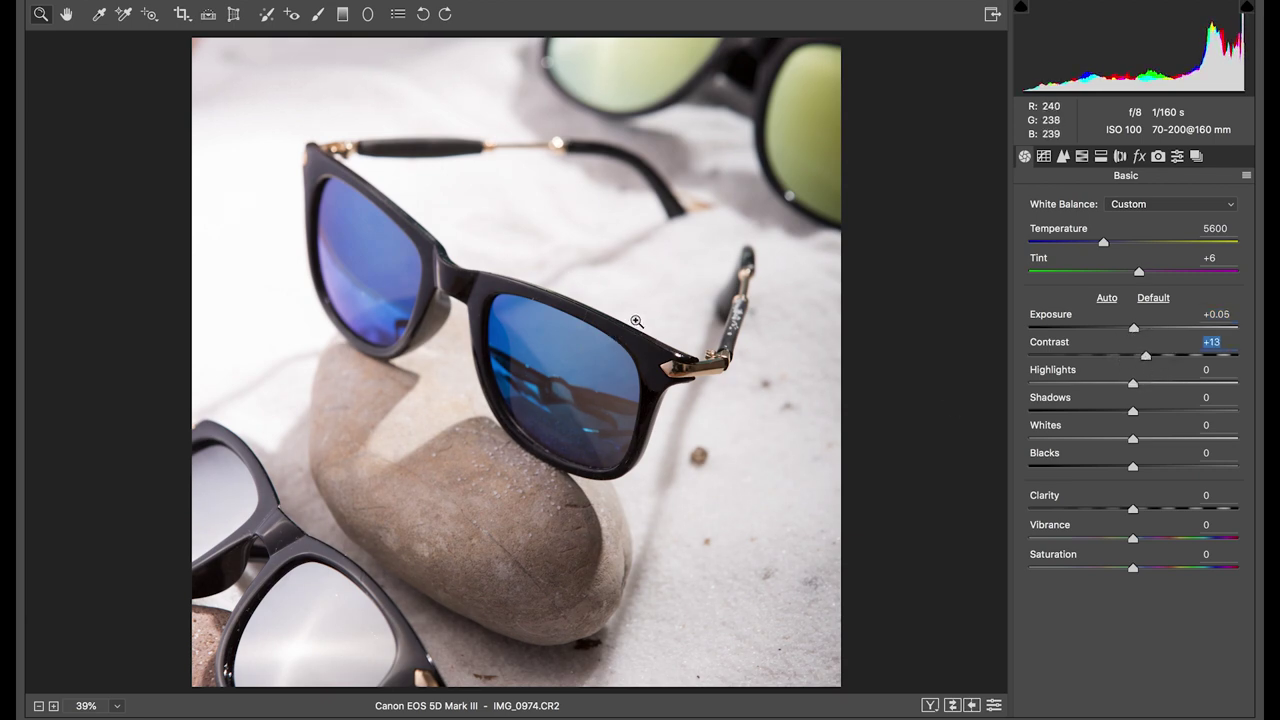
{"action": "mouse_move", "coordinate": [1133, 411]}
{"action": "left_mouse_down"}
{"action": "mouse_move", "coordinate": [1110, 418]}
{"action": "mouse_move", "coordinate": [1129, 413]}
{"action": "left_mouse_up"}
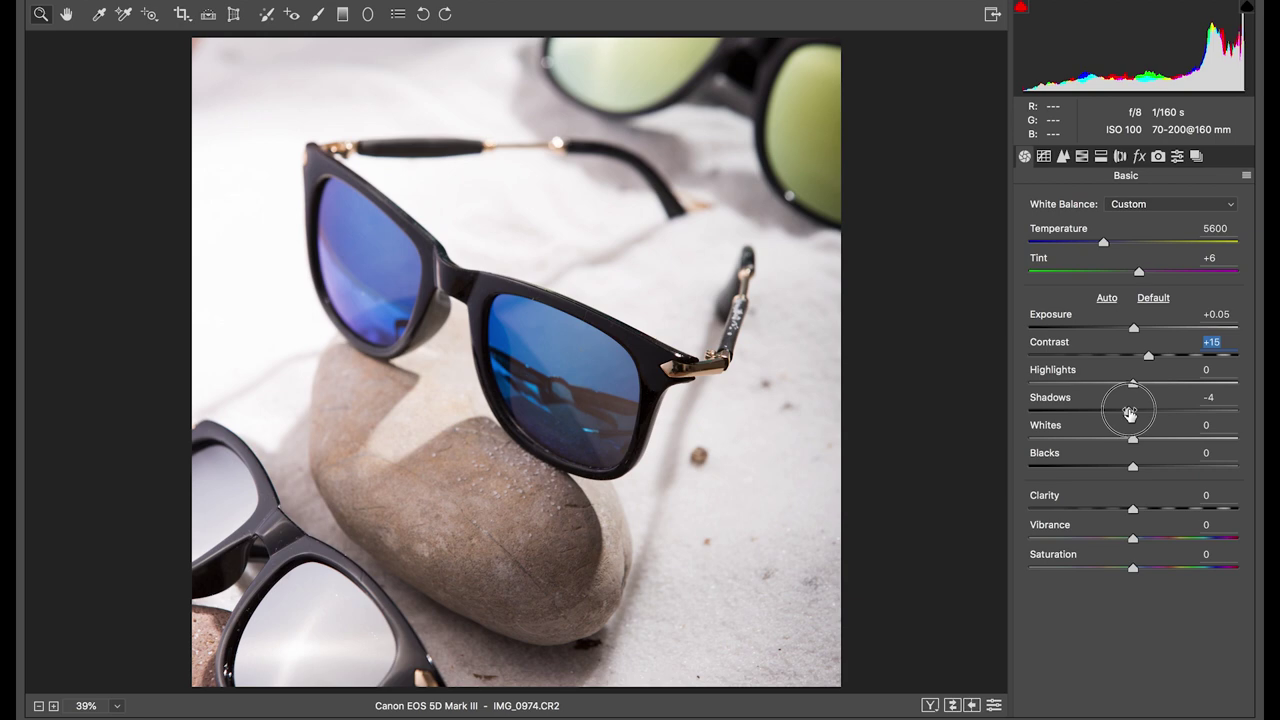
{"action": "left_click_drag", "start_coordinate": [1129, 413], "coordinate": [1128, 413]}
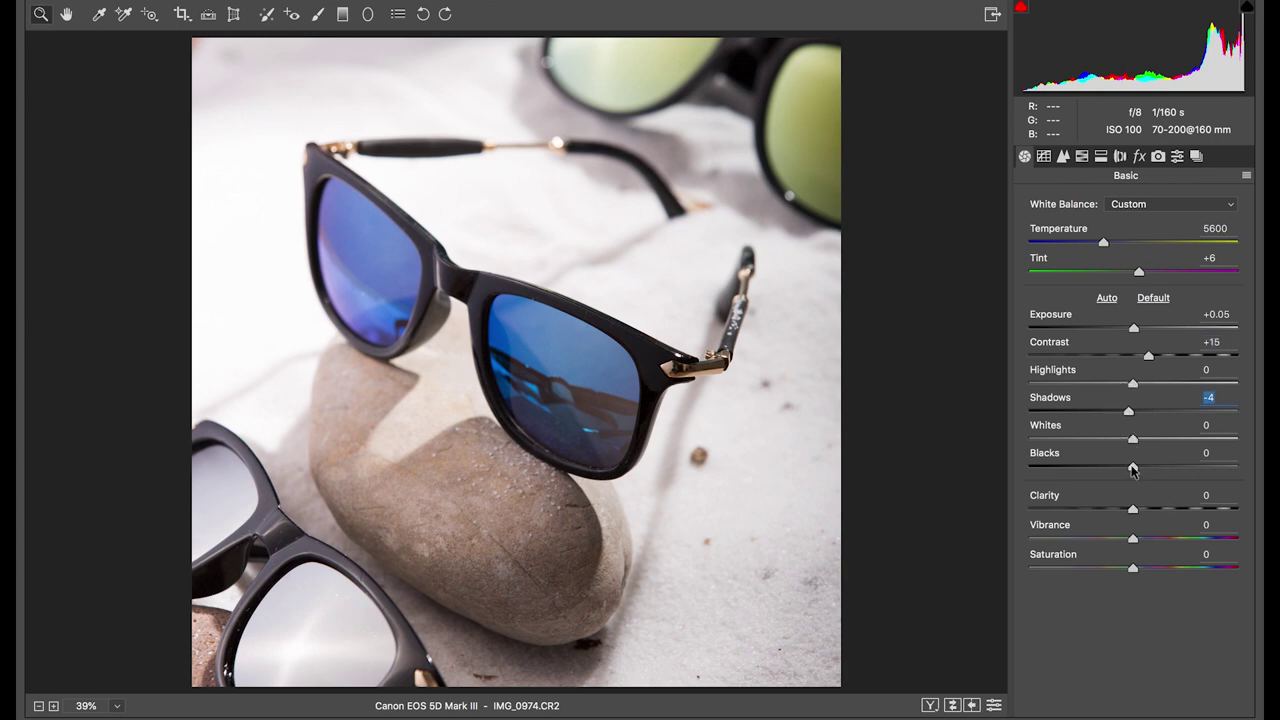
{"action": "left_click_drag", "start_coordinate": [1133, 469], "coordinate": [1123, 470]}
Step: Set the photo's Clarity to +14 and its Vibrance to +10
{"action": "left_click", "coordinate": [1134, 511]}
{"action": "left_click_drag", "start_coordinate": [1134, 511], "coordinate": [1141, 509]}
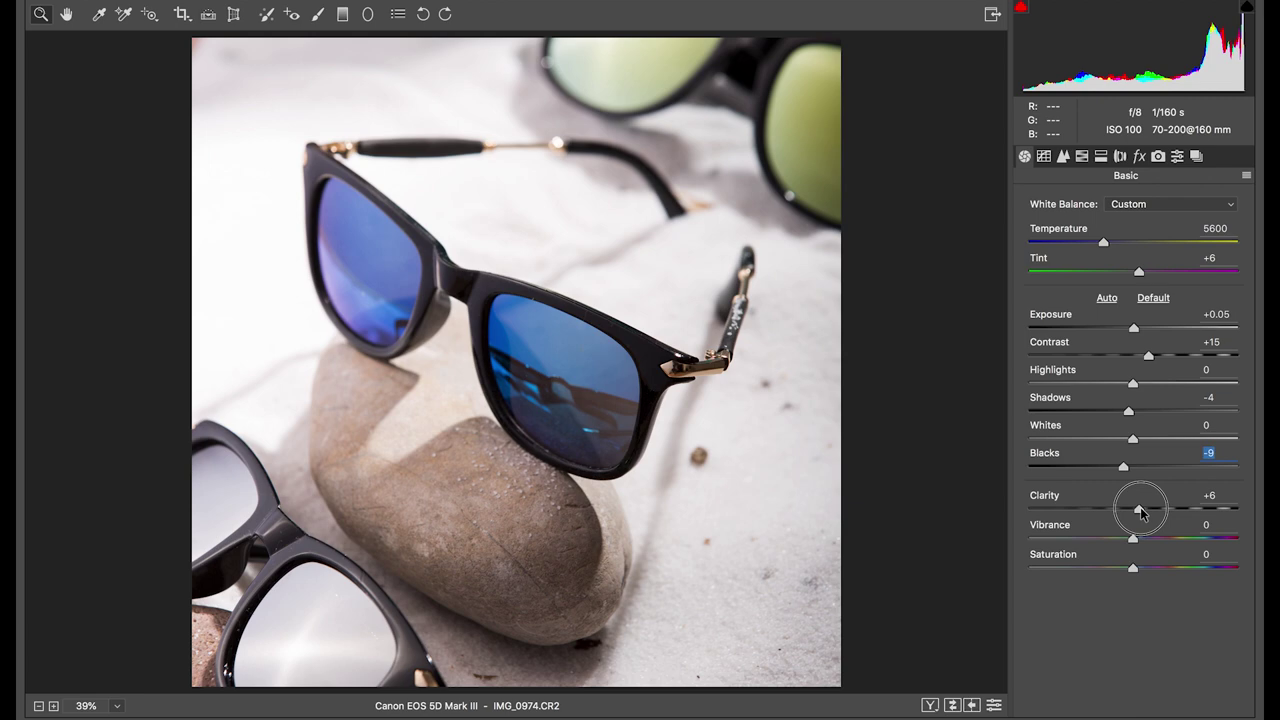
{"action": "left_click_drag", "start_coordinate": [1141, 512], "coordinate": [1152, 511]}
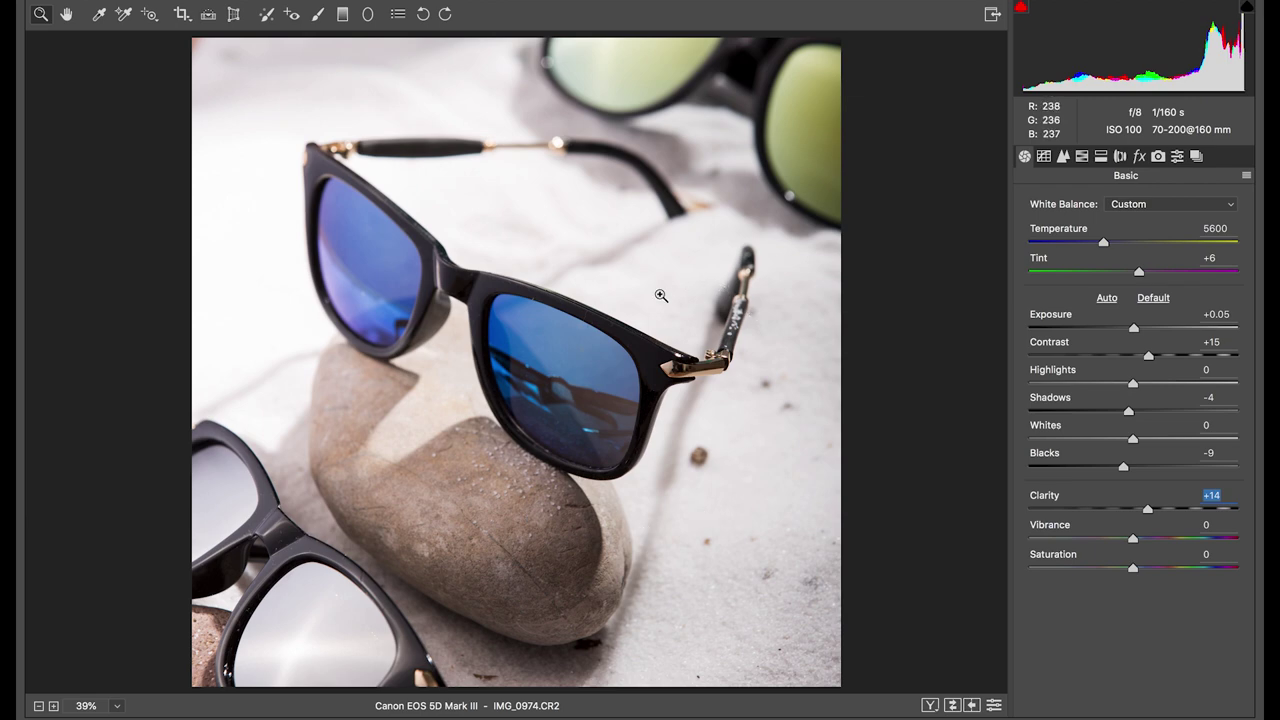
{"action": "left_click_drag", "start_coordinate": [1133, 538], "coordinate": [1144, 540]}
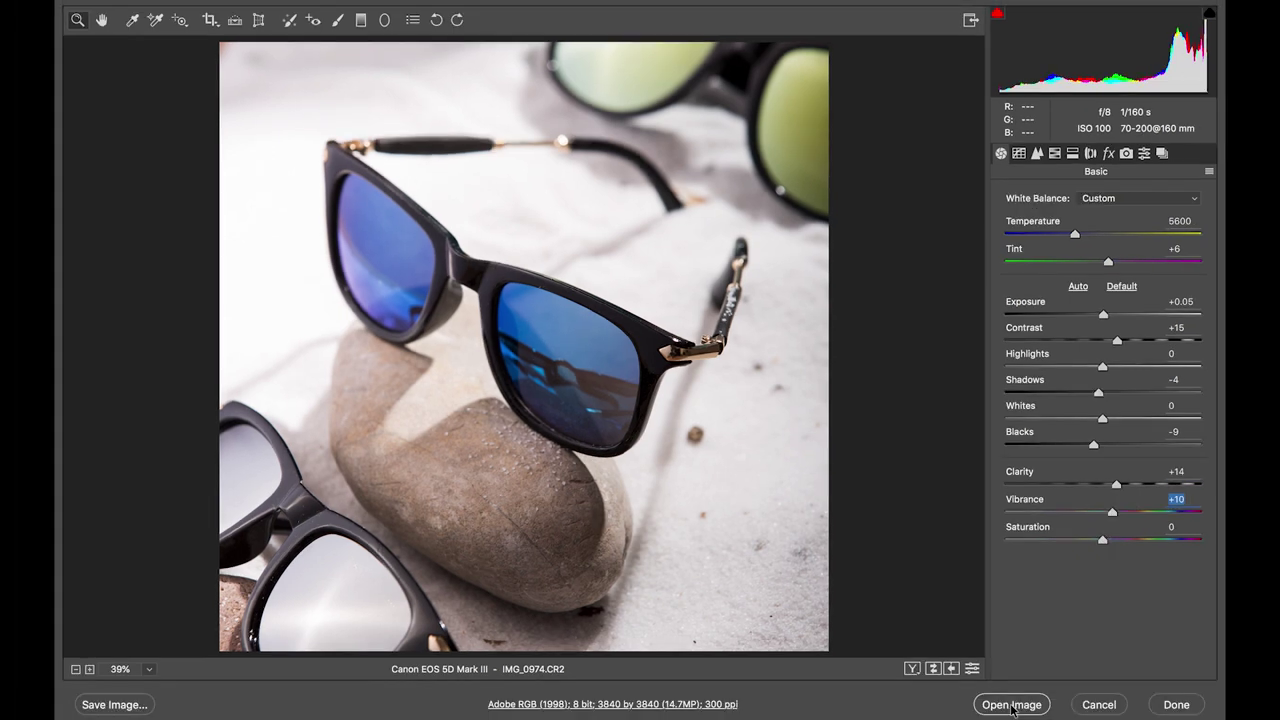
Step: Open the adjusted raw photo in Photoshop, convert its Background into the regular layer Layer 0, and duplicate it
{"action": "left_click", "coordinate": [1012, 705]}
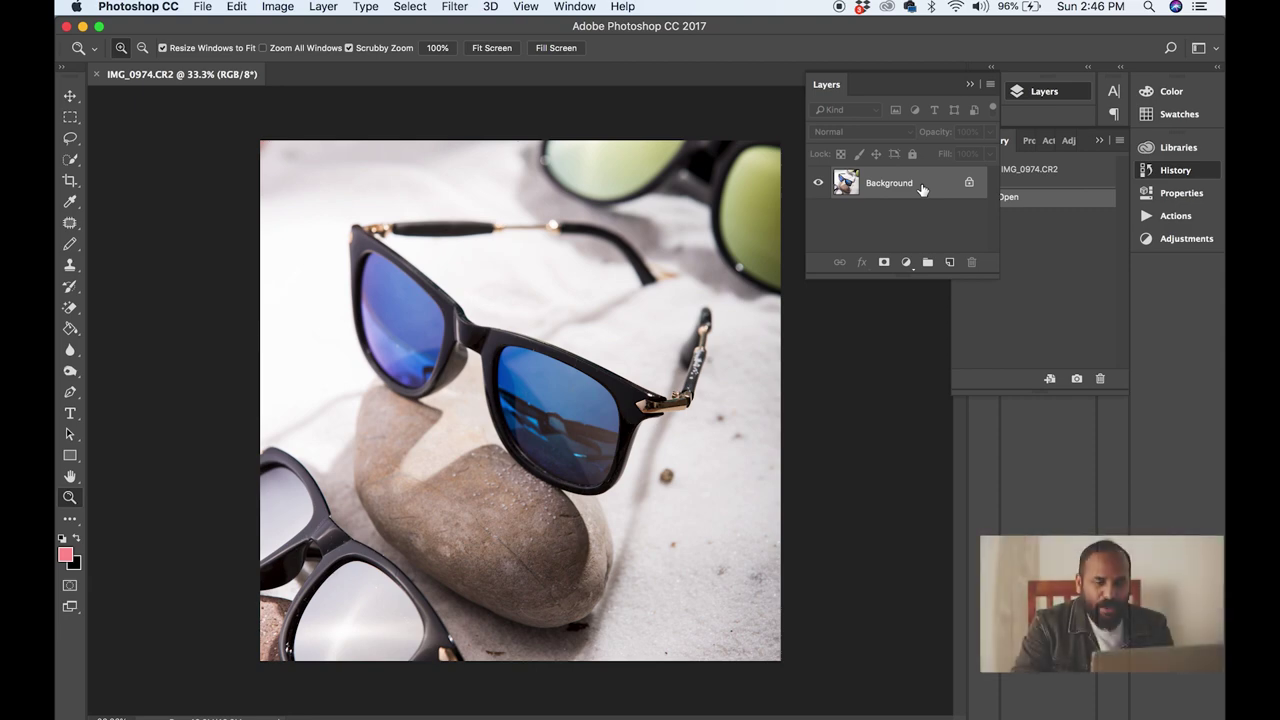
{"action": "double_click", "coordinate": [920, 184]}
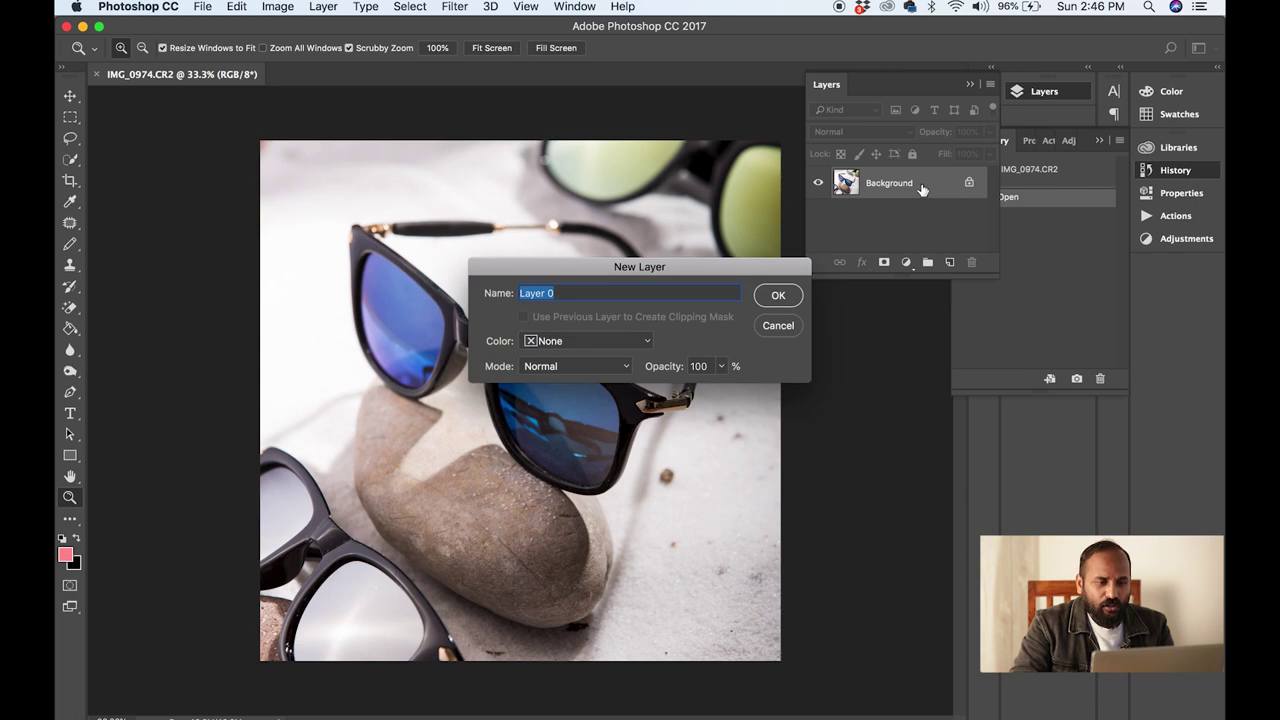
{"action": "key", "text": "Return"}
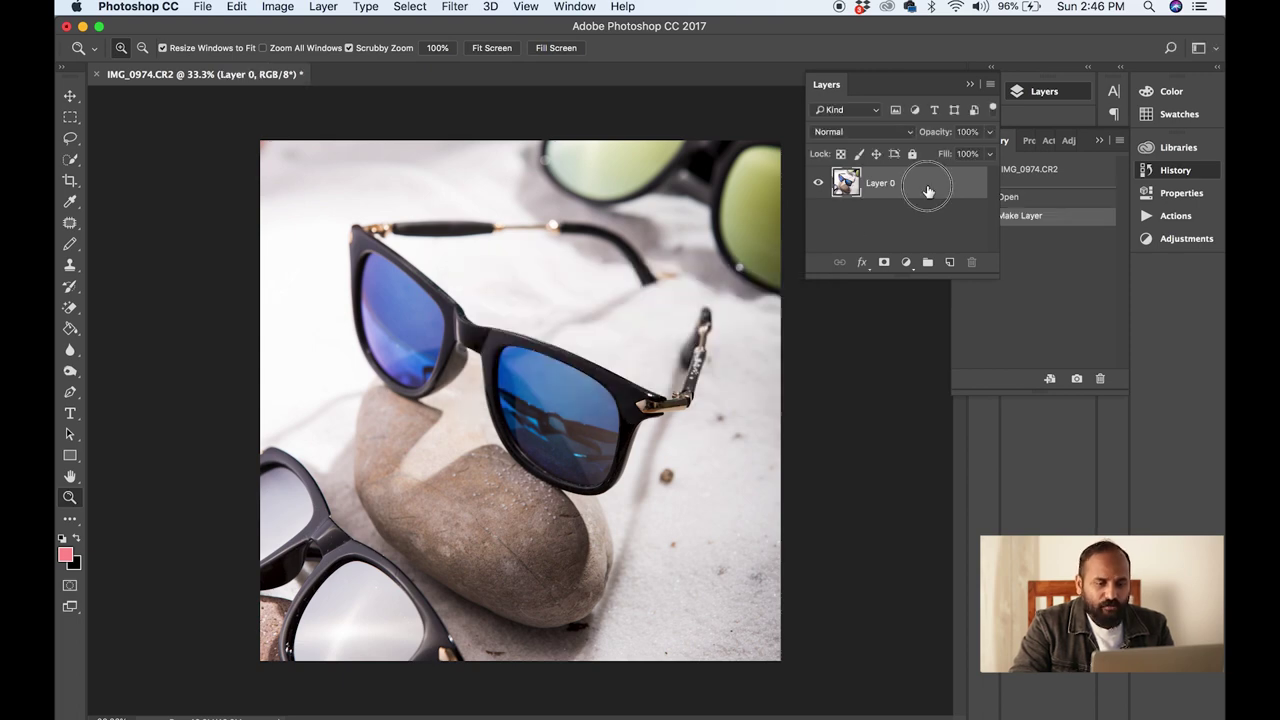
{"action": "left_click_drag", "start_coordinate": [929, 194], "coordinate": [952, 266]}
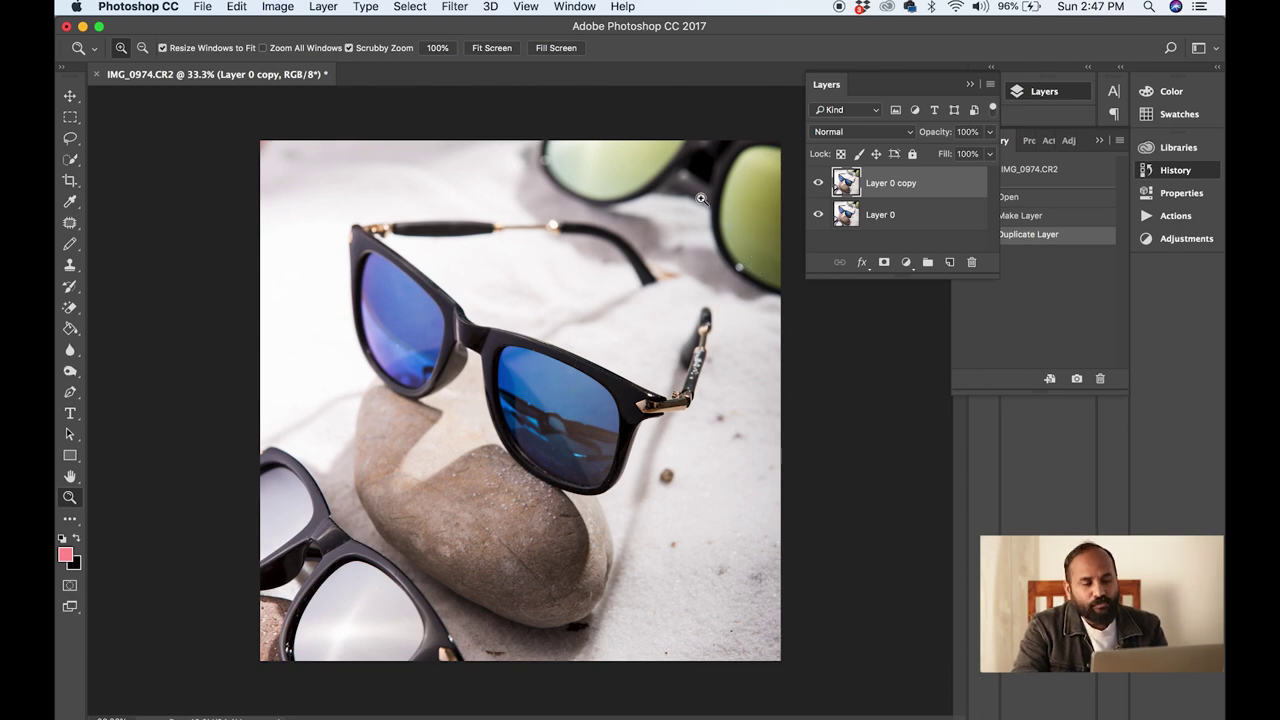
Step: Remove the large brown pebble from the sand beside the front sunglasses with the Patch tool, refining the patched area once more
{"action": "left_click", "coordinate": [687, 464]}
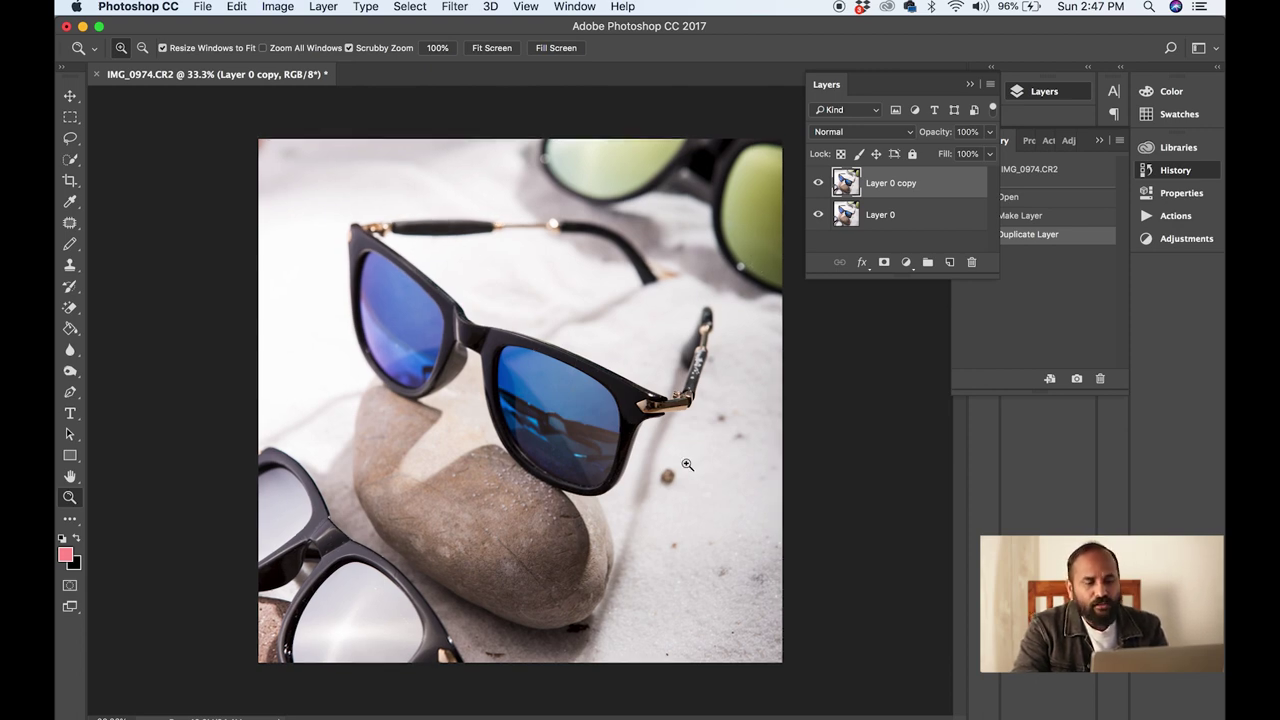
{"action": "left_click_drag", "start_coordinate": [687, 464], "coordinate": [687, 464]}
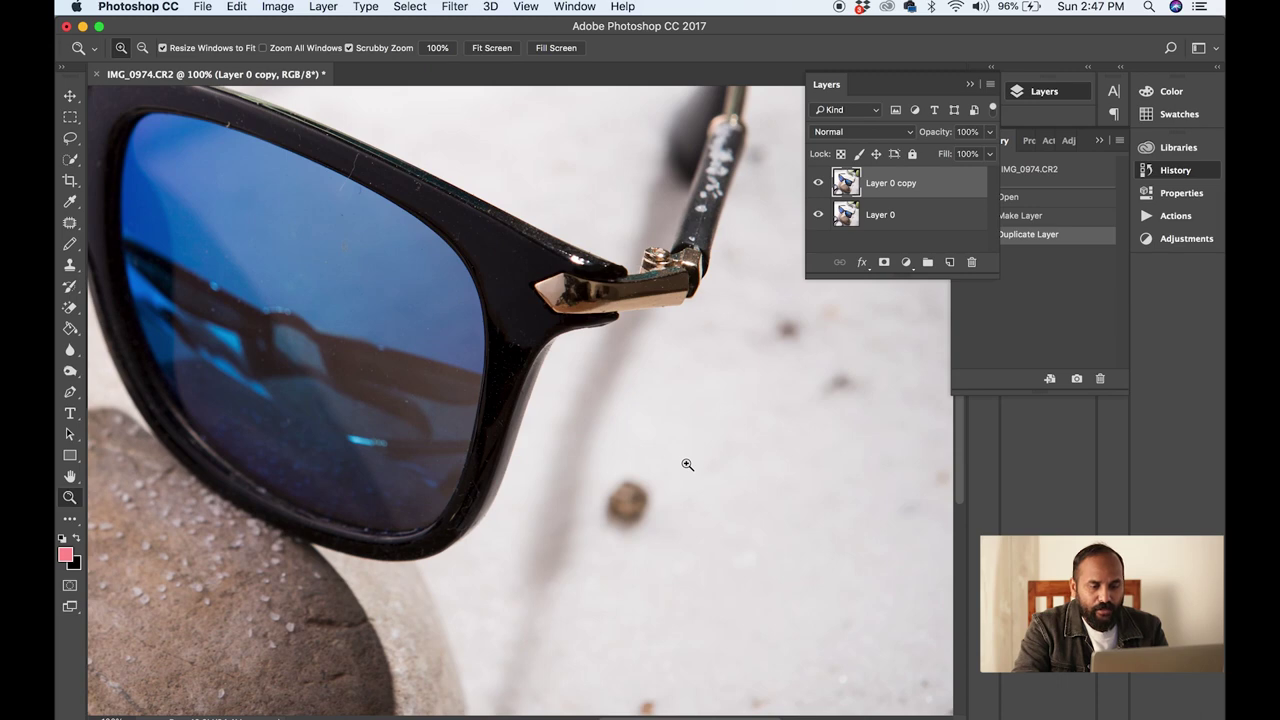
{"action": "left_click", "coordinate": [687, 464]}
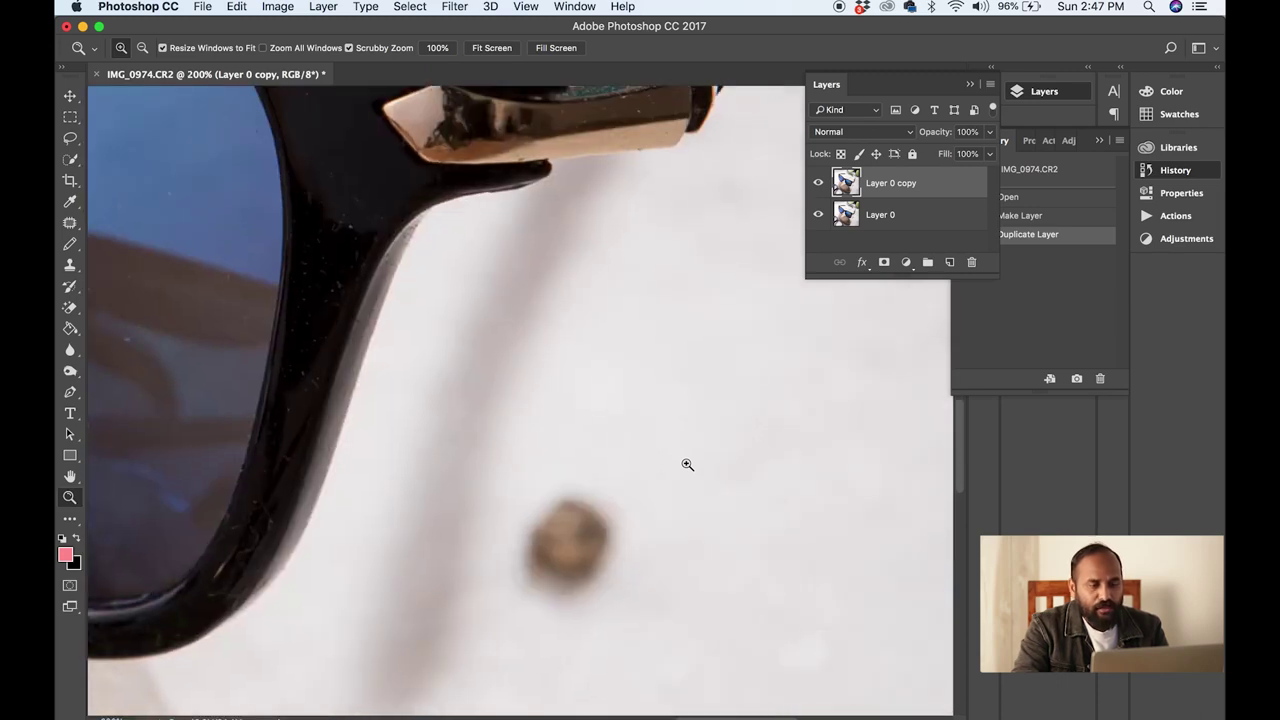
{"action": "scroll", "coordinate": [687, 464], "scroll_direction": "down", "scroll_amount": 5}
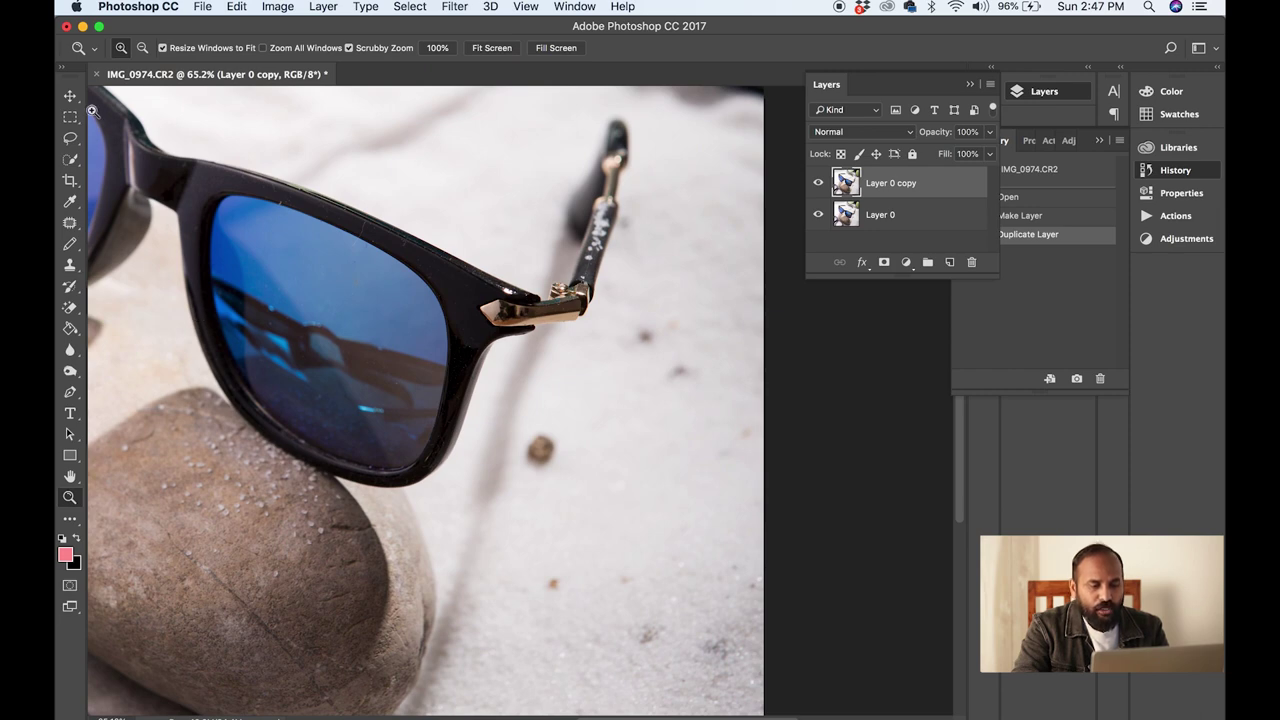
{"action": "left_click", "coordinate": [70, 224]}
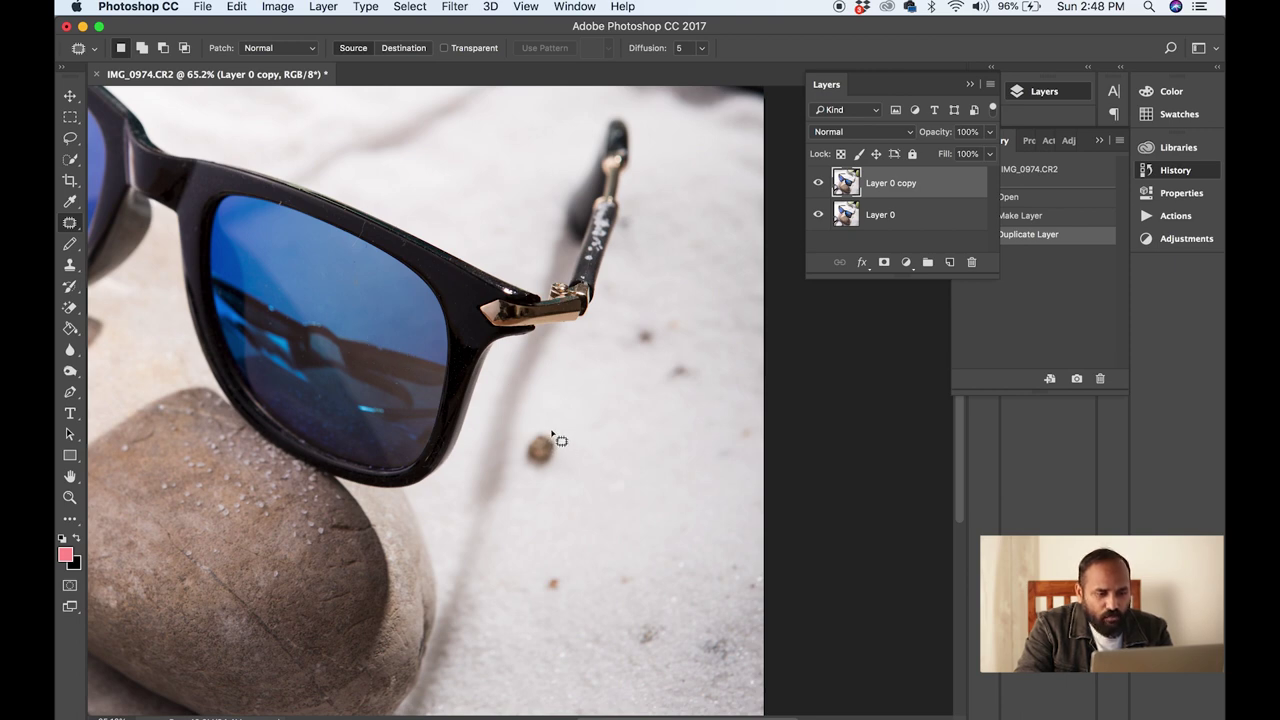
{"action": "mouse_move", "coordinate": [557, 437]}
{"action": "left_mouse_down"}
{"action": "mouse_move", "coordinate": [526, 438]}
{"action": "mouse_move", "coordinate": [536, 476]}
{"action": "mouse_move", "coordinate": [562, 444]}
{"action": "mouse_move", "coordinate": [537, 522]}
{"action": "left_mouse_up"}
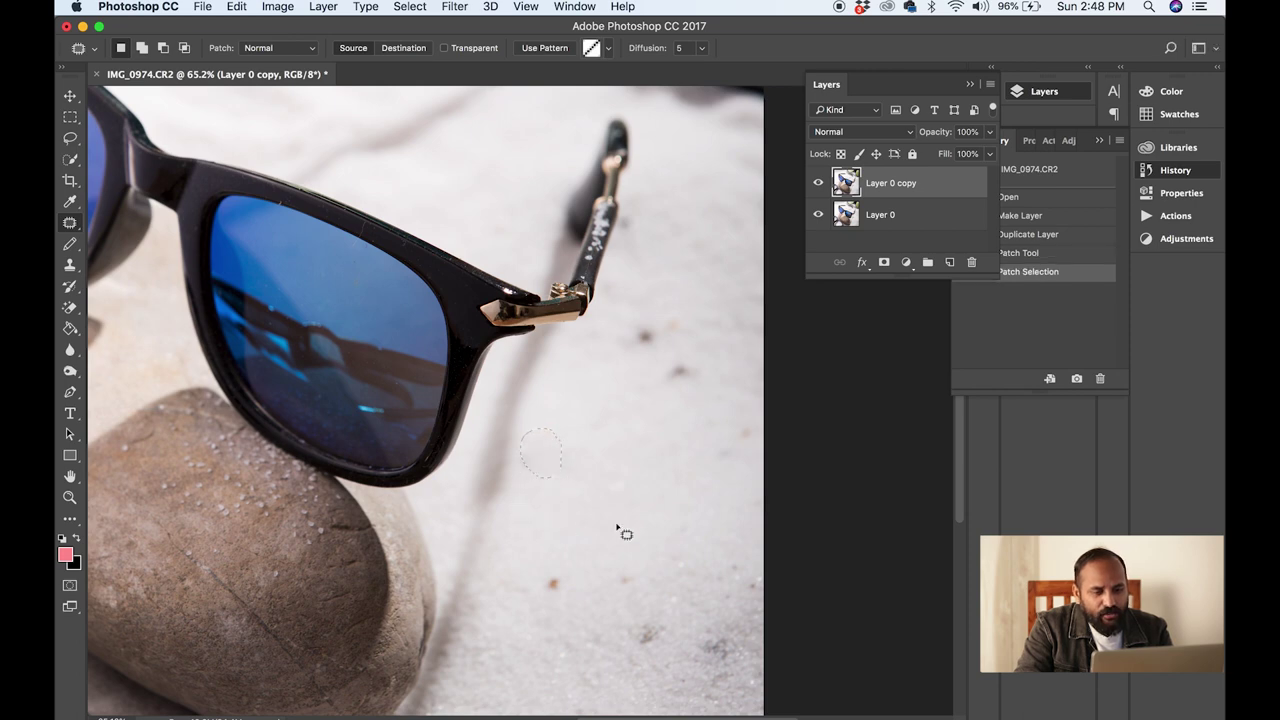
{"action": "key", "text": "cmd+d"}
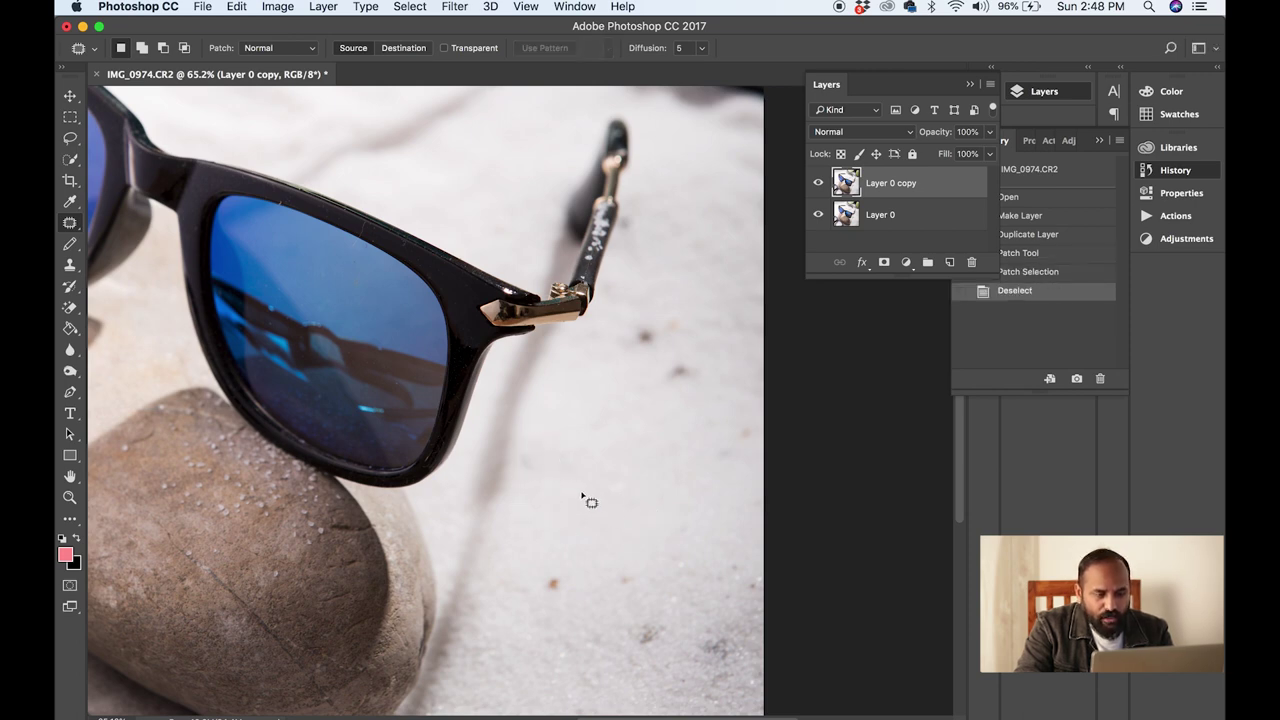
{"action": "mouse_move", "coordinate": [545, 452]}
{"action": "left_mouse_down"}
{"action": "mouse_move", "coordinate": [514, 472]}
{"action": "mouse_move", "coordinate": [537, 451]}
{"action": "mouse_move", "coordinate": [523, 503]}
{"action": "mouse_move", "coordinate": [571, 514]}
{"action": "left_mouse_up"}
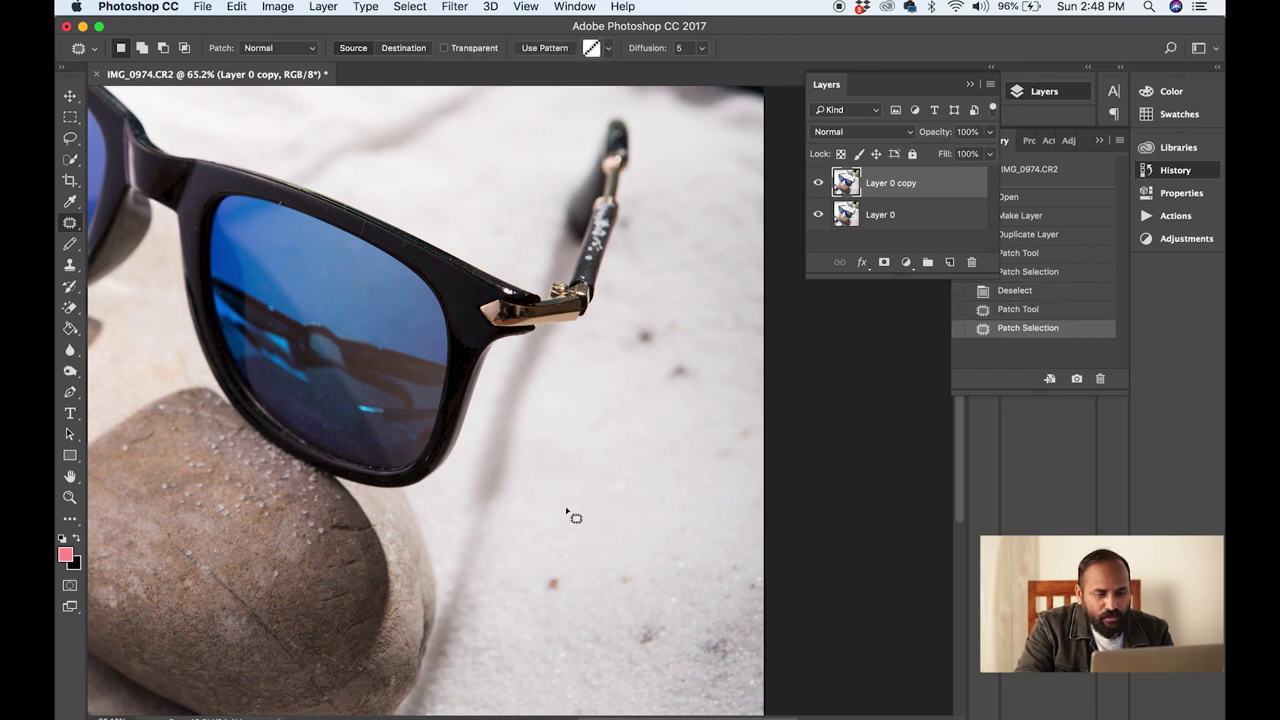
{"action": "key", "text": "cmd+d"}
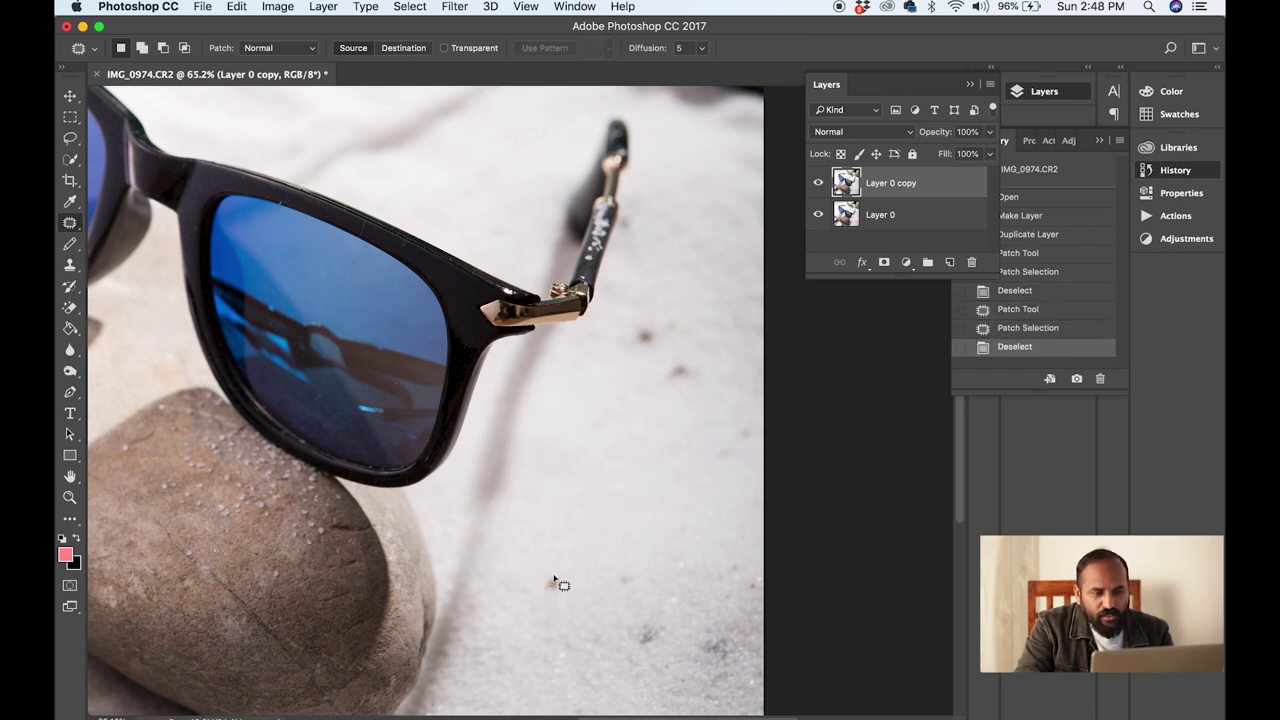
Step: Patch out the small brown speck in the sand below the removed pebble and the dark spot beside the gold hinge
{"action": "mouse_move", "coordinate": [556, 577]}
{"action": "left_mouse_down"}
{"action": "mouse_move", "coordinate": [540, 568]}
{"action": "mouse_move", "coordinate": [553, 584]}
{"action": "mouse_move", "coordinate": [569, 567]}
{"action": "left_mouse_up"}
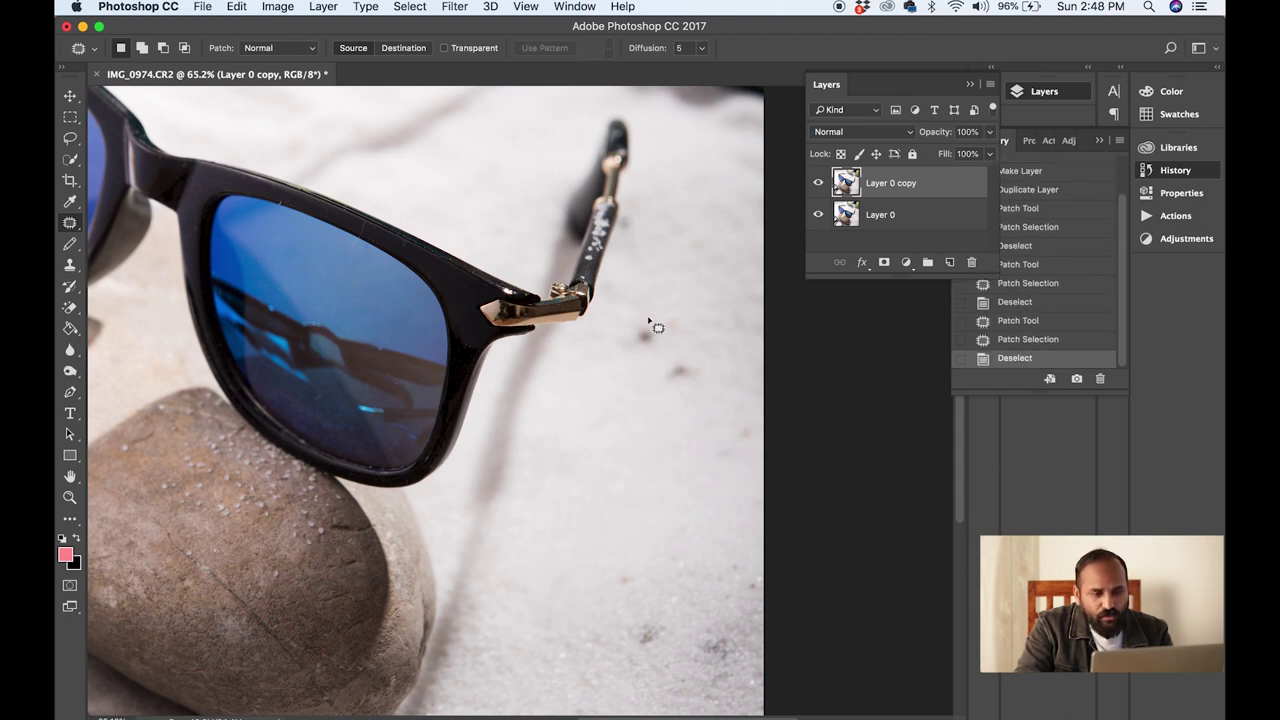
{"action": "mouse_move", "coordinate": [650, 322]}
{"action": "left_mouse_down"}
{"action": "mouse_move", "coordinate": [680, 329]}
{"action": "mouse_move", "coordinate": [650, 318]}
{"action": "mouse_move", "coordinate": [631, 370]}
{"action": "mouse_move", "coordinate": [654, 414]}
{"action": "left_mouse_up"}
{"action": "left_click", "coordinate": [650, 408]}
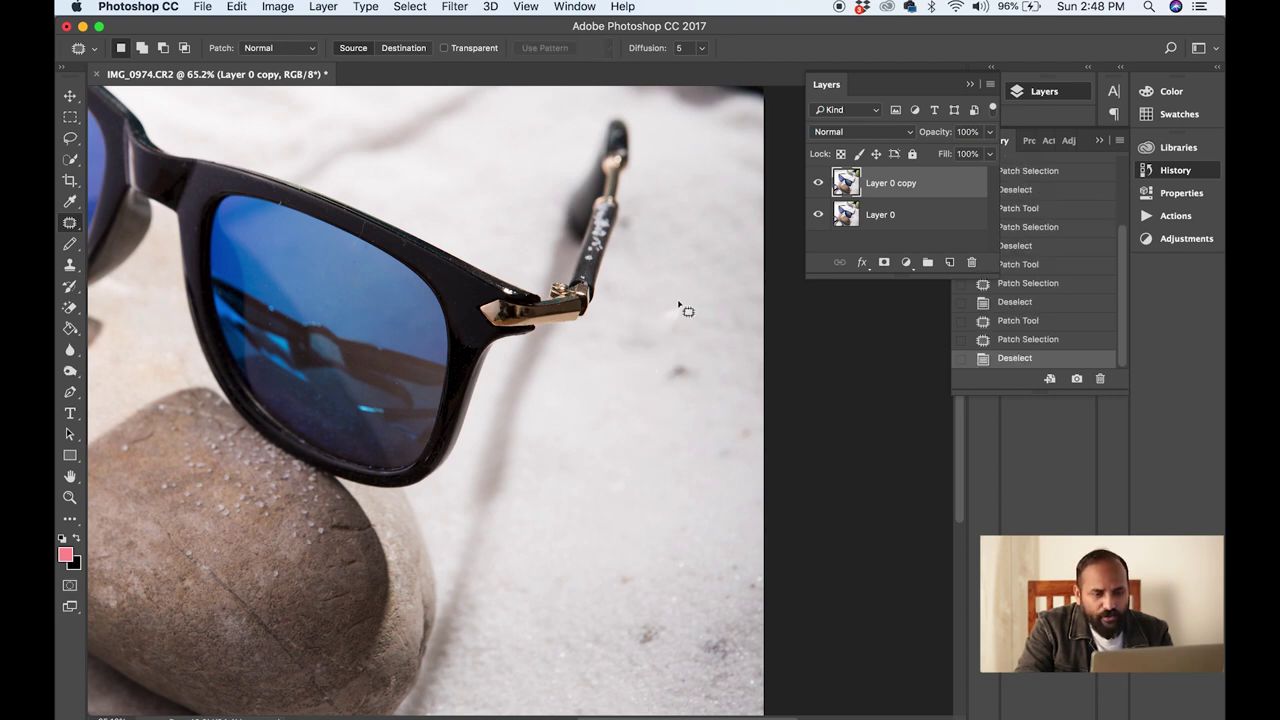
{"action": "mouse_move", "coordinate": [671, 309]}
{"action": "left_mouse_down"}
{"action": "mouse_move", "coordinate": [671, 329]}
{"action": "mouse_move", "coordinate": [709, 286]}
{"action": "mouse_move", "coordinate": [722, 290]}
{"action": "left_mouse_up"}
{"action": "left_click", "coordinate": [680, 380]}
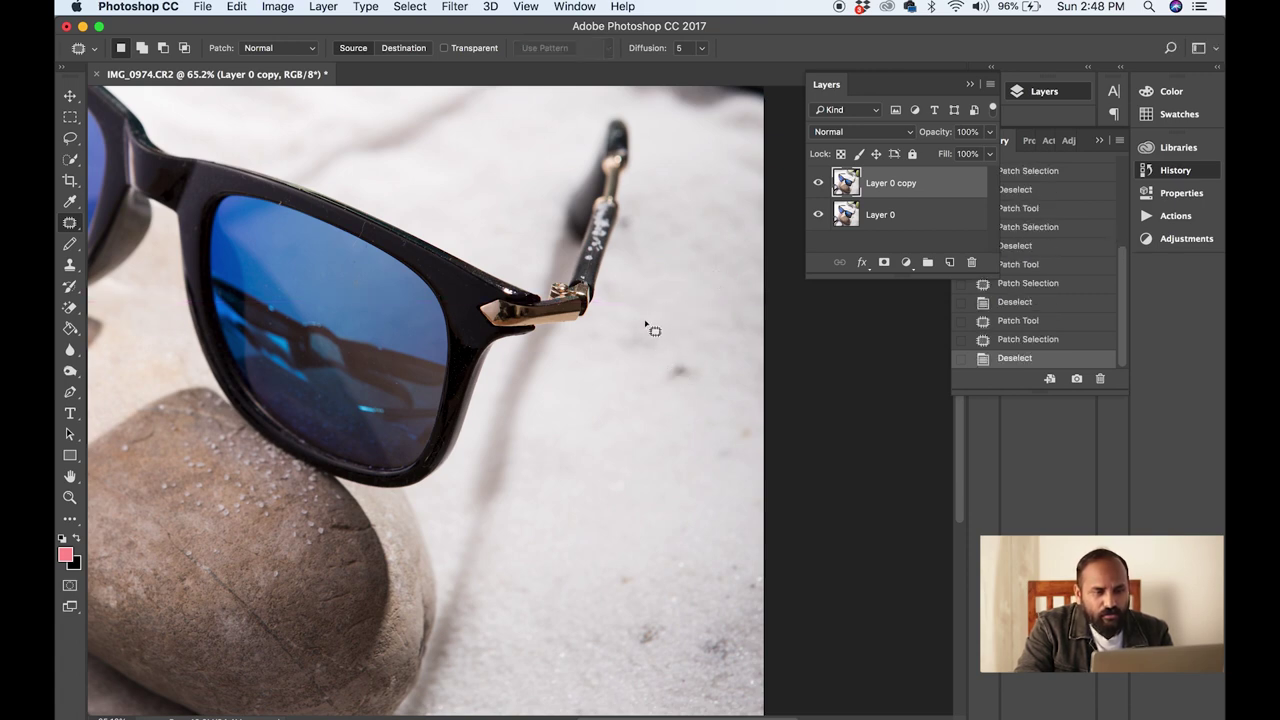
Step: Patch the remaining blemishes in the sand between the gold hinge and the photo's right edge using clean sand
{"action": "mouse_move", "coordinate": [651, 331]}
{"action": "left_mouse_down"}
{"action": "mouse_move", "coordinate": [643, 362]}
{"action": "mouse_move", "coordinate": [668, 363]}
{"action": "mouse_move", "coordinate": [664, 389]}
{"action": "mouse_move", "coordinate": [693, 367]}
{"action": "mouse_move", "coordinate": [636, 388]}
{"action": "left_mouse_up"}
{"action": "left_click", "coordinate": [689, 392]}
{"action": "left_click", "coordinate": [706, 423]}
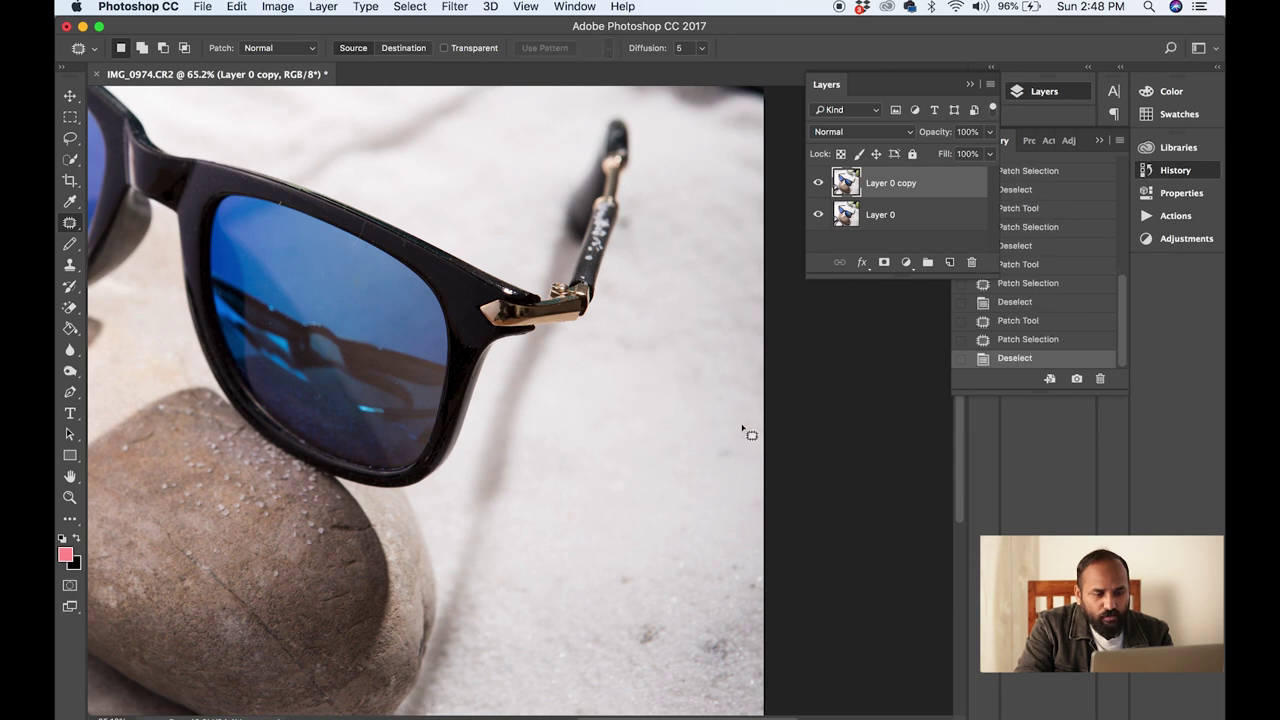
{"action": "mouse_move", "coordinate": [739, 424]}
{"action": "left_mouse_down"}
{"action": "mouse_move", "coordinate": [740, 442]}
{"action": "mouse_move", "coordinate": [751, 423]}
{"action": "left_mouse_up"}
{"action": "left_click_drag", "start_coordinate": [751, 425], "coordinate": [739, 390]}
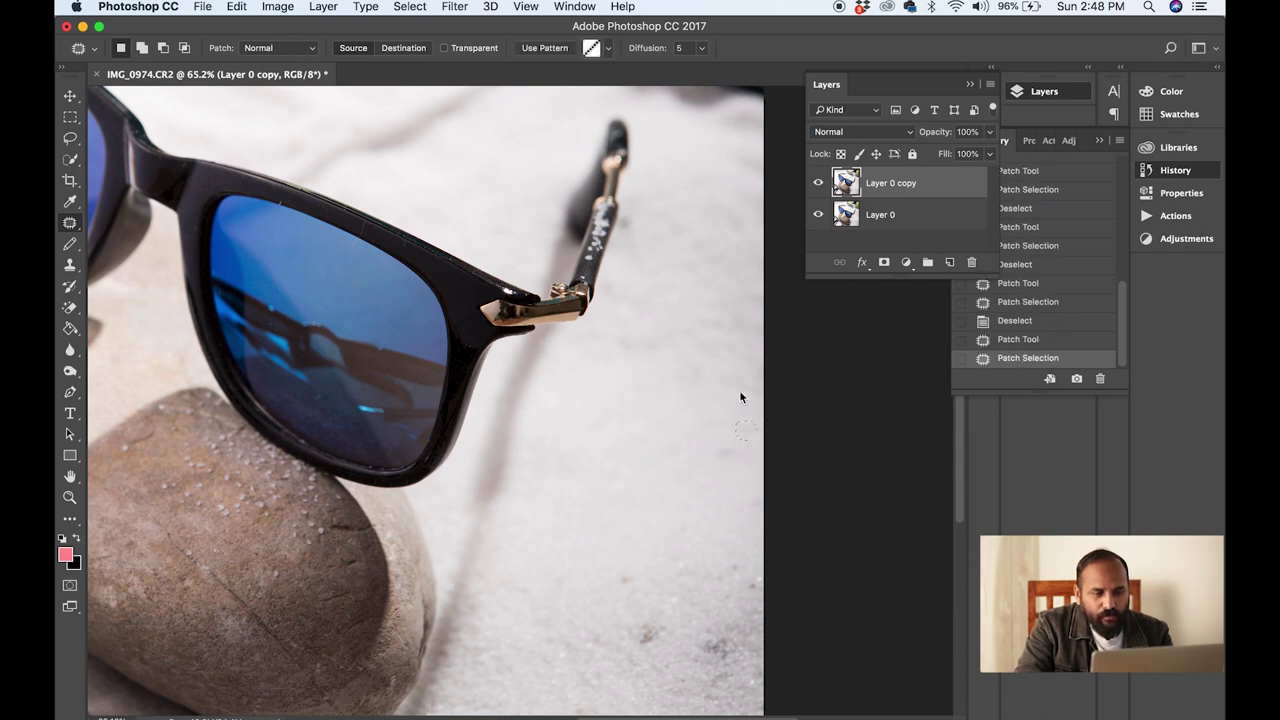
{"action": "left_click", "coordinate": [740, 390]}
Step: Patch out the grey spot and the small speck above it in the sand right of the stone
{"action": "scroll", "coordinate": [697, 358], "scroll_direction": "down", "scroll_amount": 5}
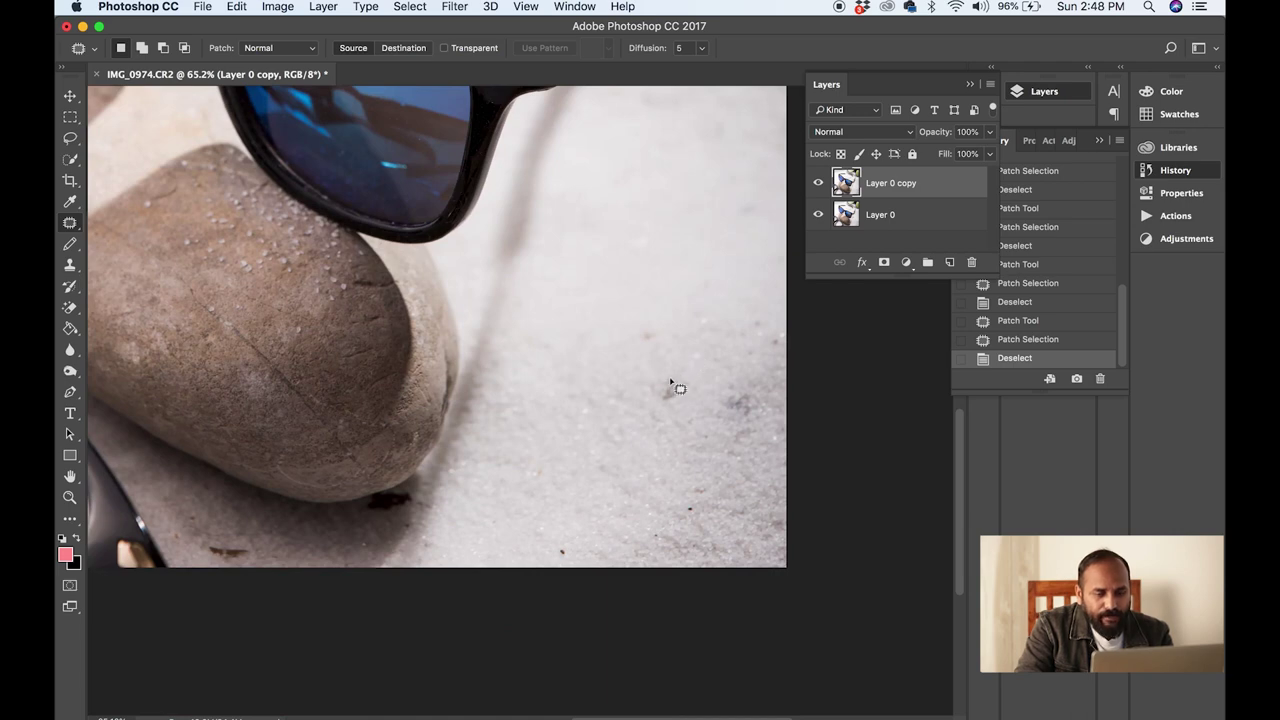
{"action": "mouse_move", "coordinate": [672, 378]}
{"action": "left_mouse_down"}
{"action": "mouse_move", "coordinate": [652, 372]}
{"action": "mouse_move", "coordinate": [686, 408]}
{"action": "mouse_move", "coordinate": [678, 400]}
{"action": "mouse_move", "coordinate": [646, 429]}
{"action": "left_mouse_up"}
{"action": "key", "text": "ctrl+d"}
{"action": "mouse_move", "coordinate": [656, 326]}
{"action": "left_mouse_down"}
{"action": "mouse_move", "coordinate": [637, 331]}
{"action": "mouse_move", "coordinate": [662, 340]}
{"action": "left_mouse_up"}
{"action": "left_click_drag", "start_coordinate": [653, 338], "coordinate": [643, 341]}
{"action": "left_click", "coordinate": [663, 366]}
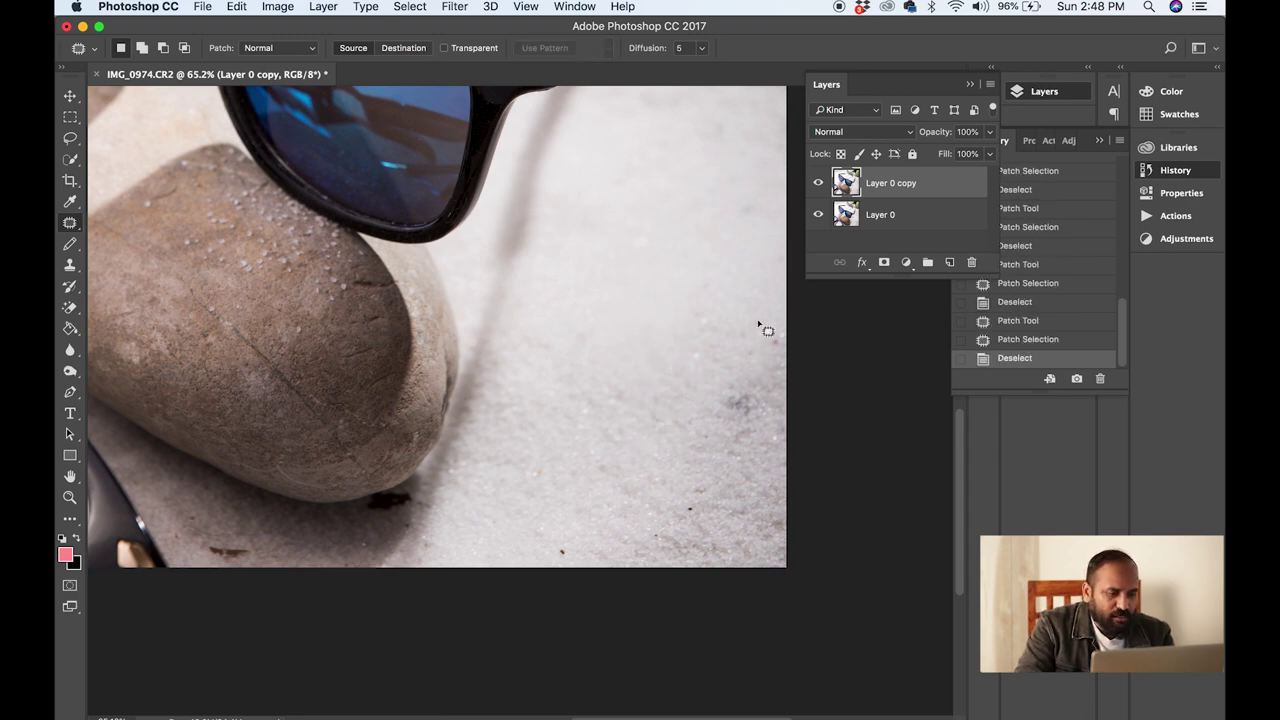
Step: Patch out the speck near the photo's right edge and the small dark specks in the sand by the lower-right corner
{"action": "mouse_move", "coordinate": [759, 319]}
{"action": "left_mouse_down"}
{"action": "mouse_move", "coordinate": [758, 337]}
{"action": "mouse_move", "coordinate": [760, 299]}
{"action": "mouse_move", "coordinate": [777, 340]}
{"action": "mouse_move", "coordinate": [757, 311]}
{"action": "left_mouse_up"}
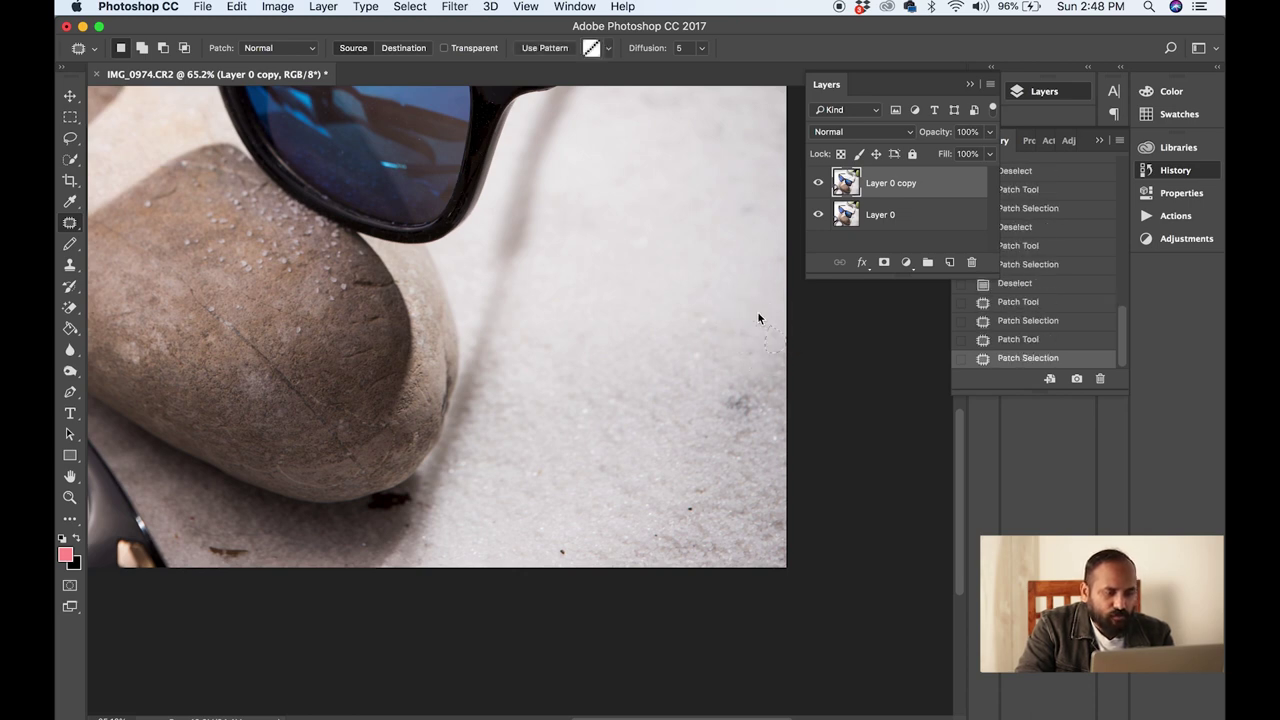
{"action": "left_click", "coordinate": [722, 372]}
{"action": "scroll", "coordinate": [723, 372], "scroll_direction": "down", "scroll_amount": 3}
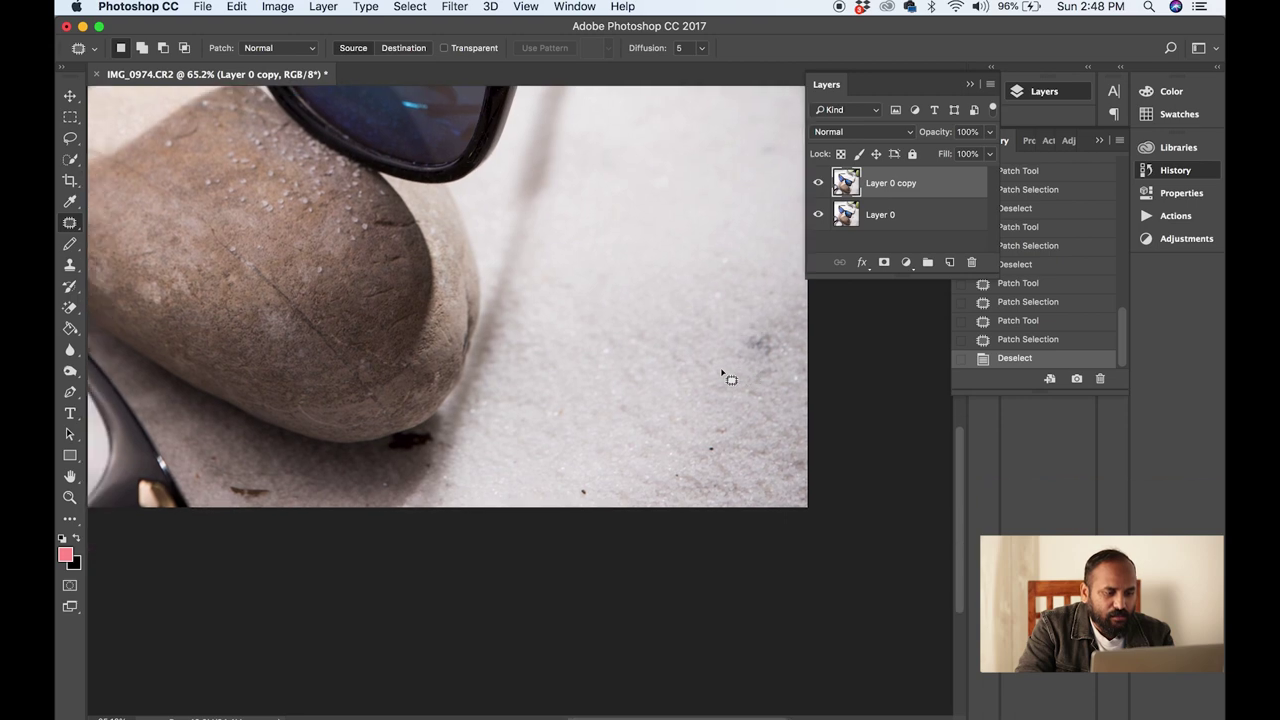
{"action": "mouse_move", "coordinate": [717, 443]}
{"action": "left_mouse_down"}
{"action": "mouse_move", "coordinate": [718, 455]}
{"action": "mouse_move", "coordinate": [736, 445]}
{"action": "left_mouse_up"}
{"action": "left_click", "coordinate": [691, 471]}
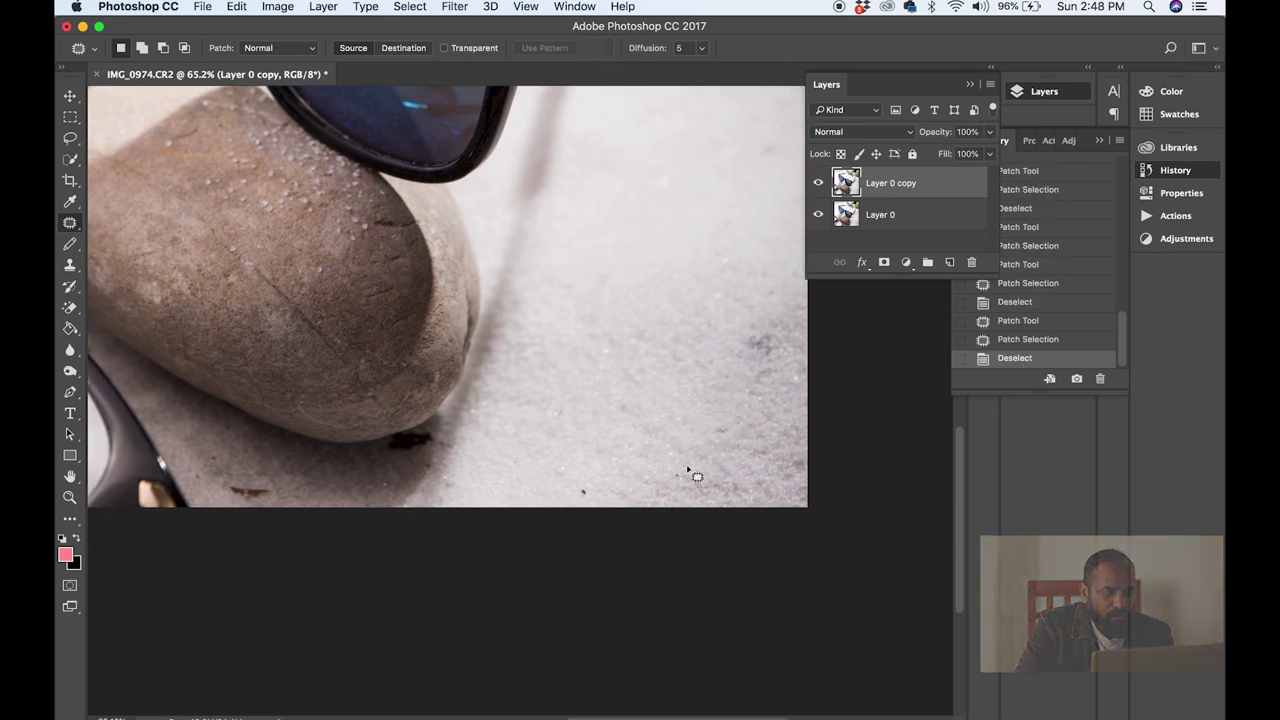
{"action": "left_click", "coordinate": [672, 471]}
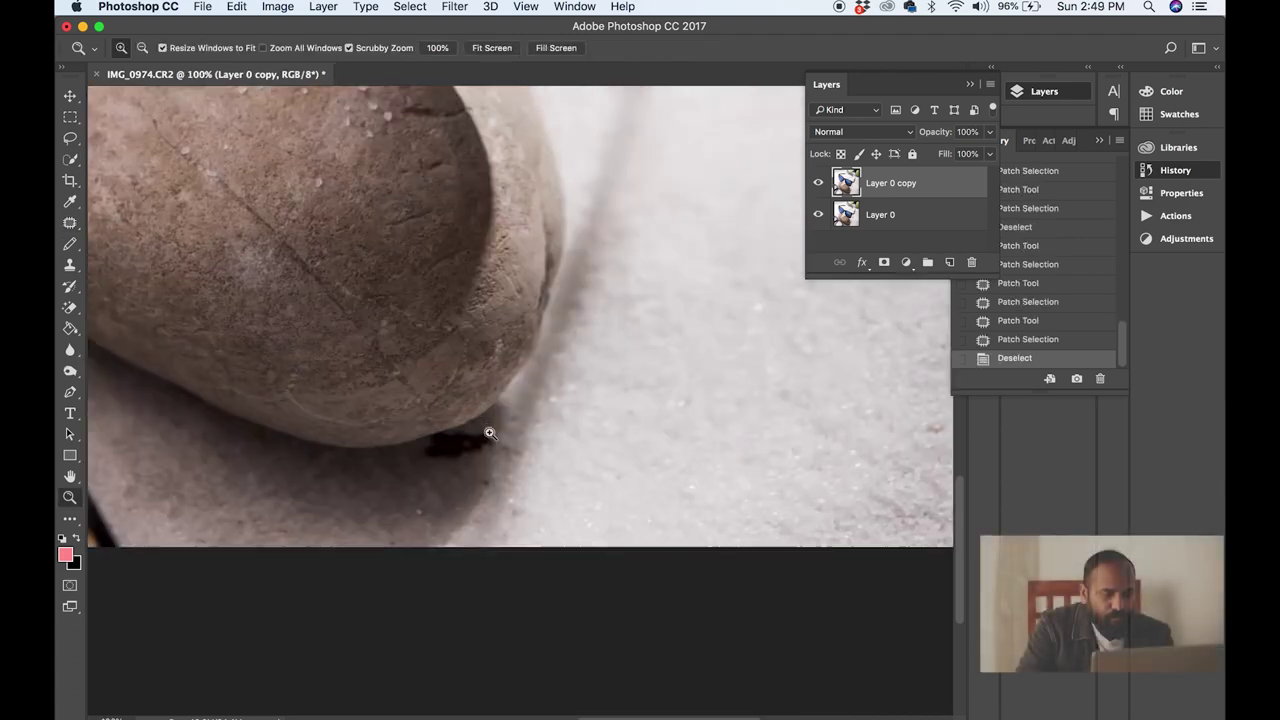
Step: Try to patch out the dark debris under the stone's lower edge using nearby shadowed sand
{"action": "left_click", "coordinate": [489, 432]}
{"action": "left_click", "coordinate": [489, 432]}
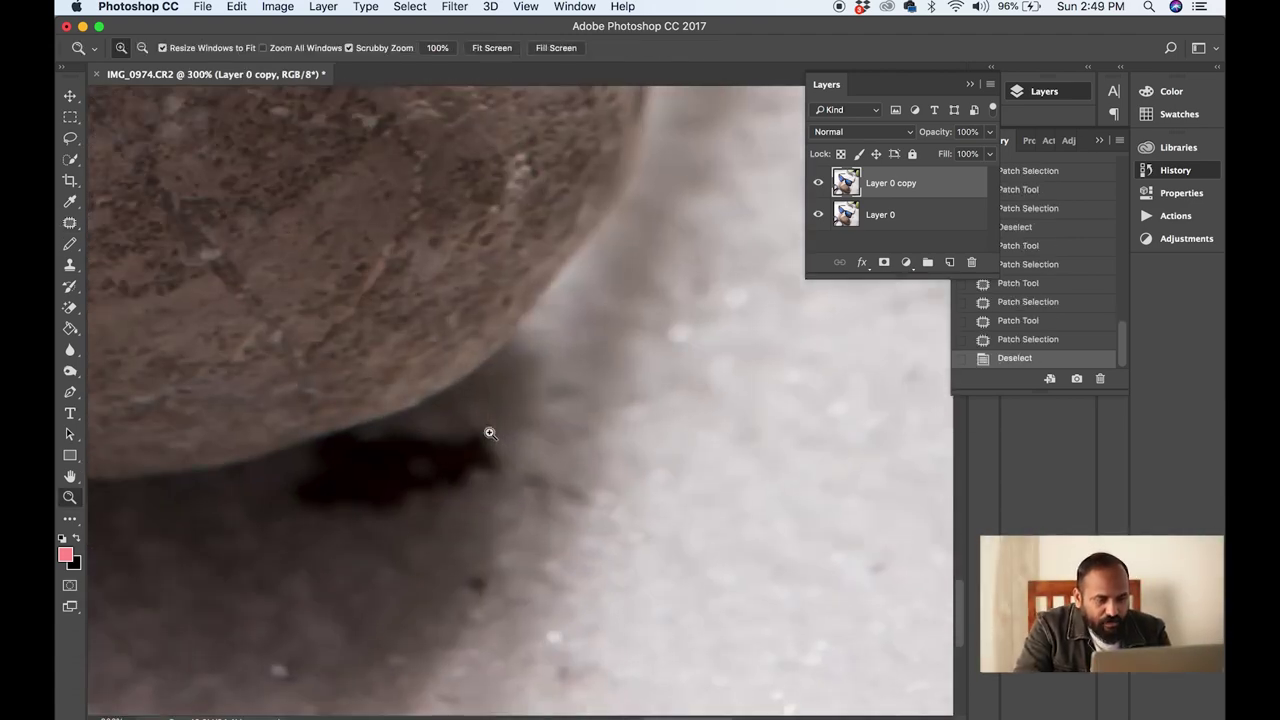
{"action": "key", "text": "j"}
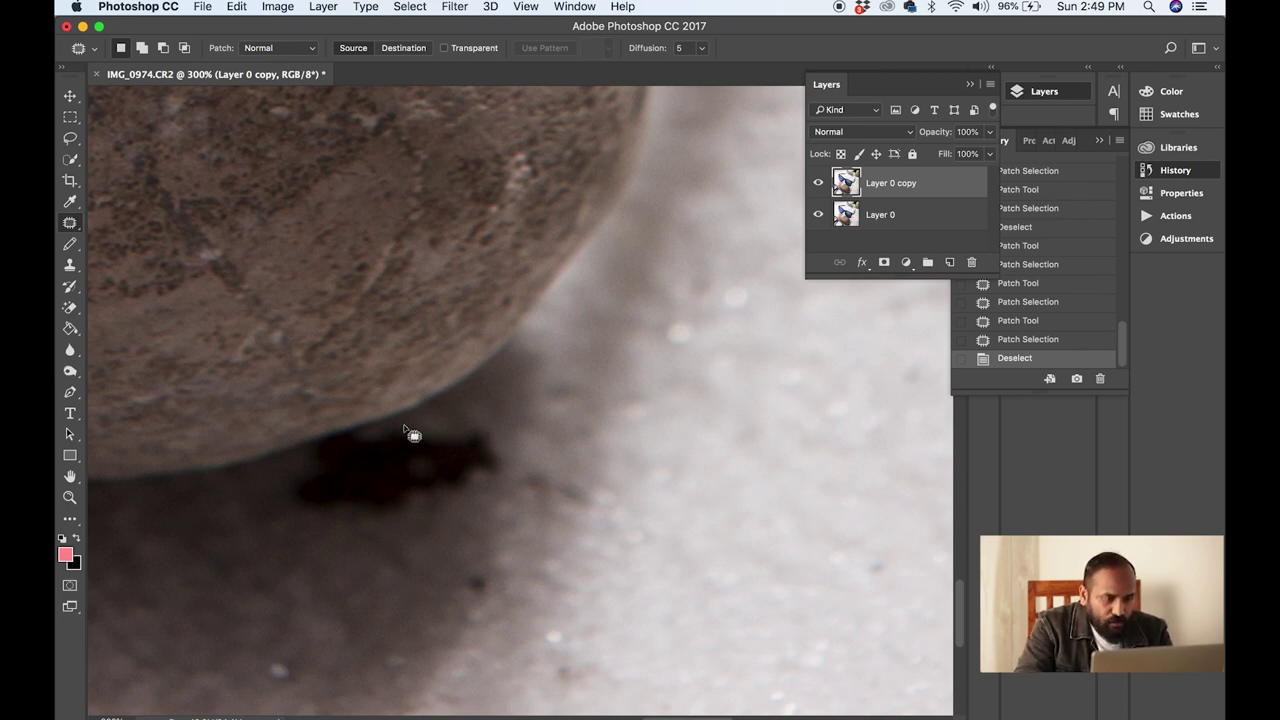
{"action": "mouse_move", "coordinate": [405, 428]}
{"action": "left_mouse_down"}
{"action": "mouse_move", "coordinate": [335, 438]}
{"action": "mouse_move", "coordinate": [288, 496]}
{"action": "mouse_move", "coordinate": [311, 518]}
{"action": "mouse_move", "coordinate": [440, 492]}
{"action": "mouse_move", "coordinate": [490, 432]}
{"action": "left_mouse_up"}
{"action": "mouse_move", "coordinate": [437, 491]}
{"action": "left_mouse_down"}
{"action": "mouse_move", "coordinate": [423, 484]}
{"action": "mouse_move", "coordinate": [322, 598]}
{"action": "left_mouse_up"}
{"action": "left_click", "coordinate": [350, 610]}
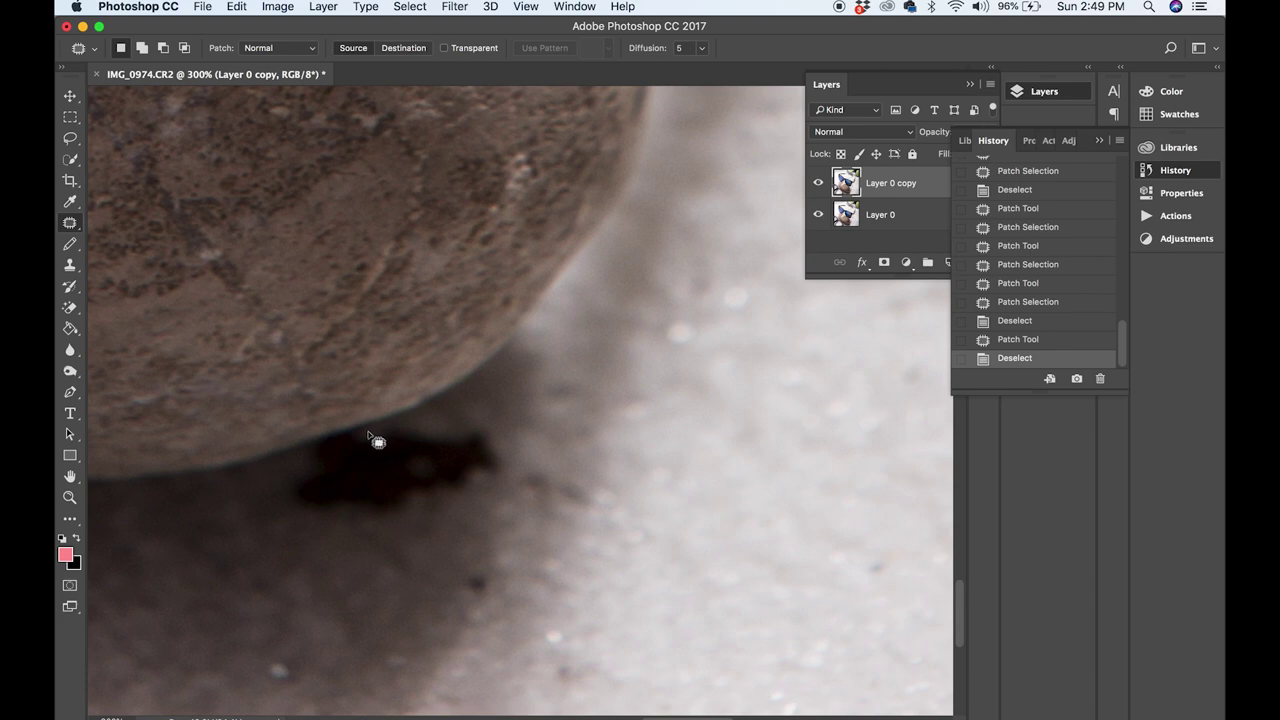
Step: Outline the dark debris under the stone with a freehand selection and feather it by 2 pixels
{"action": "mouse_move", "coordinate": [368, 432]}
{"action": "left_mouse_down"}
{"action": "mouse_move", "coordinate": [303, 463]}
{"action": "mouse_move", "coordinate": [278, 503]}
{"action": "mouse_move", "coordinate": [314, 525]}
{"action": "mouse_move", "coordinate": [418, 520]}
{"action": "mouse_move", "coordinate": [510, 470]}
{"action": "mouse_move", "coordinate": [504, 435]}
{"action": "mouse_move", "coordinate": [455, 420]}
{"action": "left_mouse_up"}
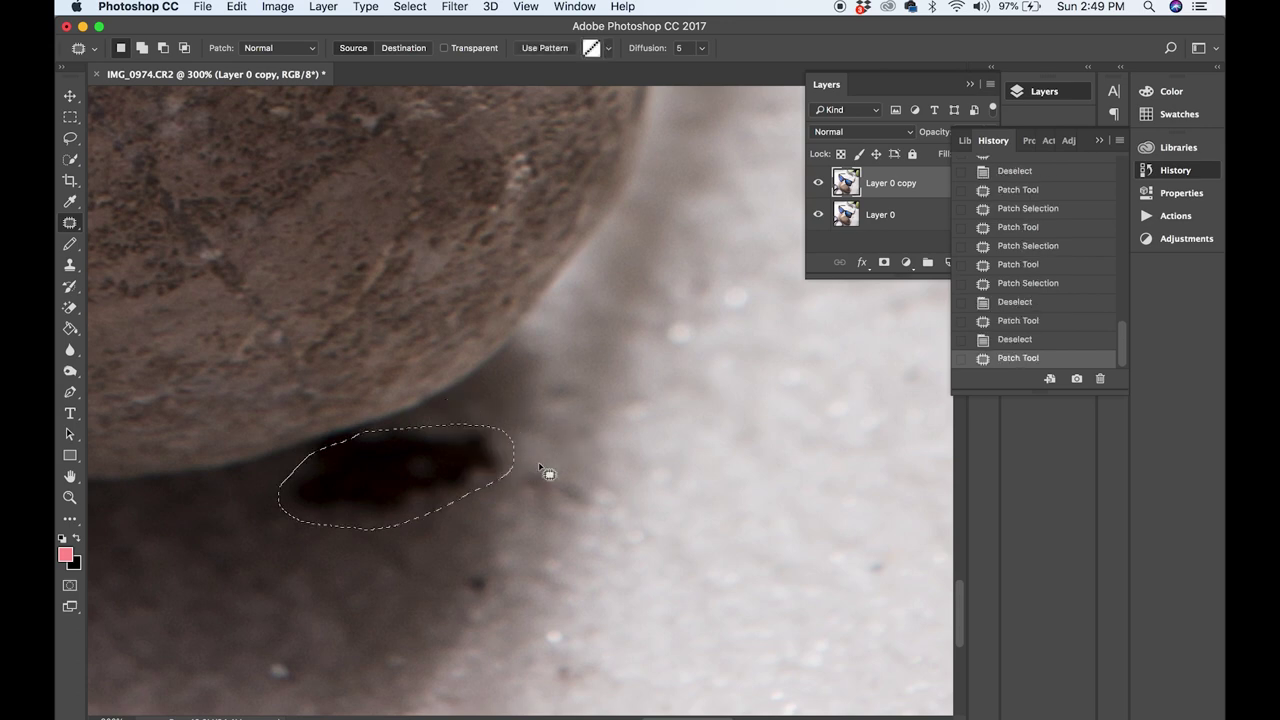
{"action": "left_click", "coordinate": [70, 139]}
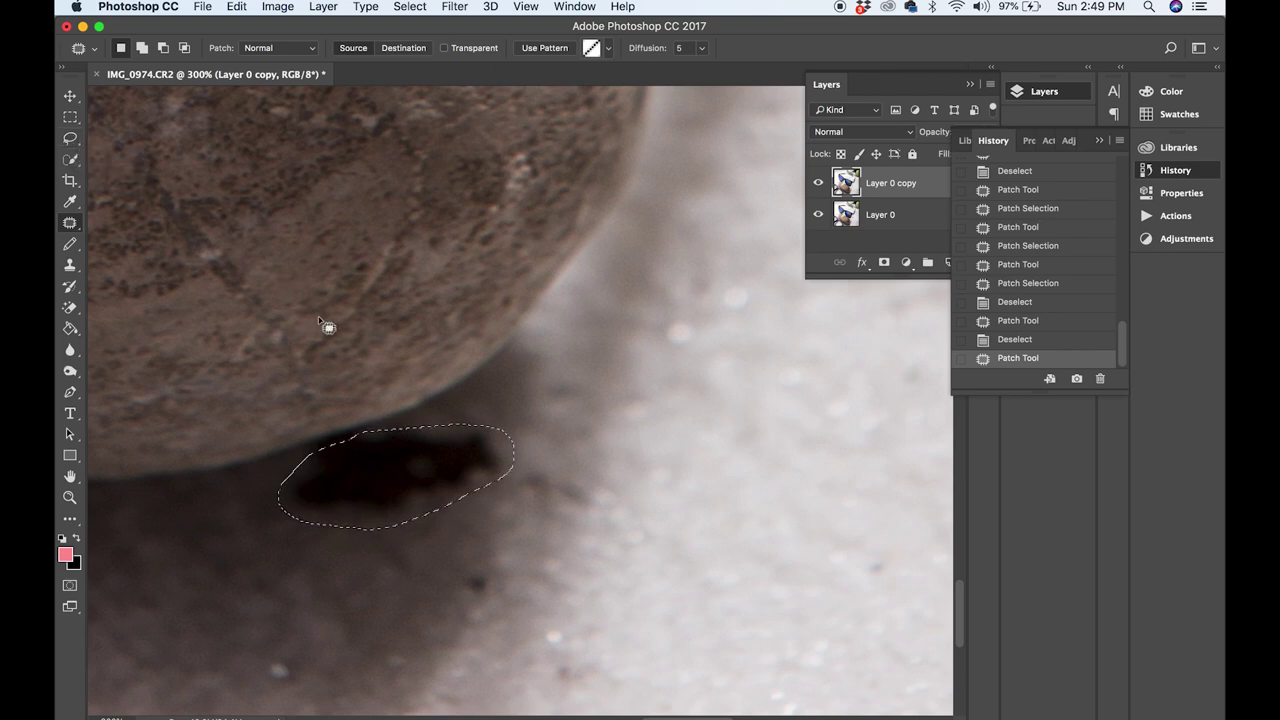
{"action": "right_click", "coordinate": [407, 474]}
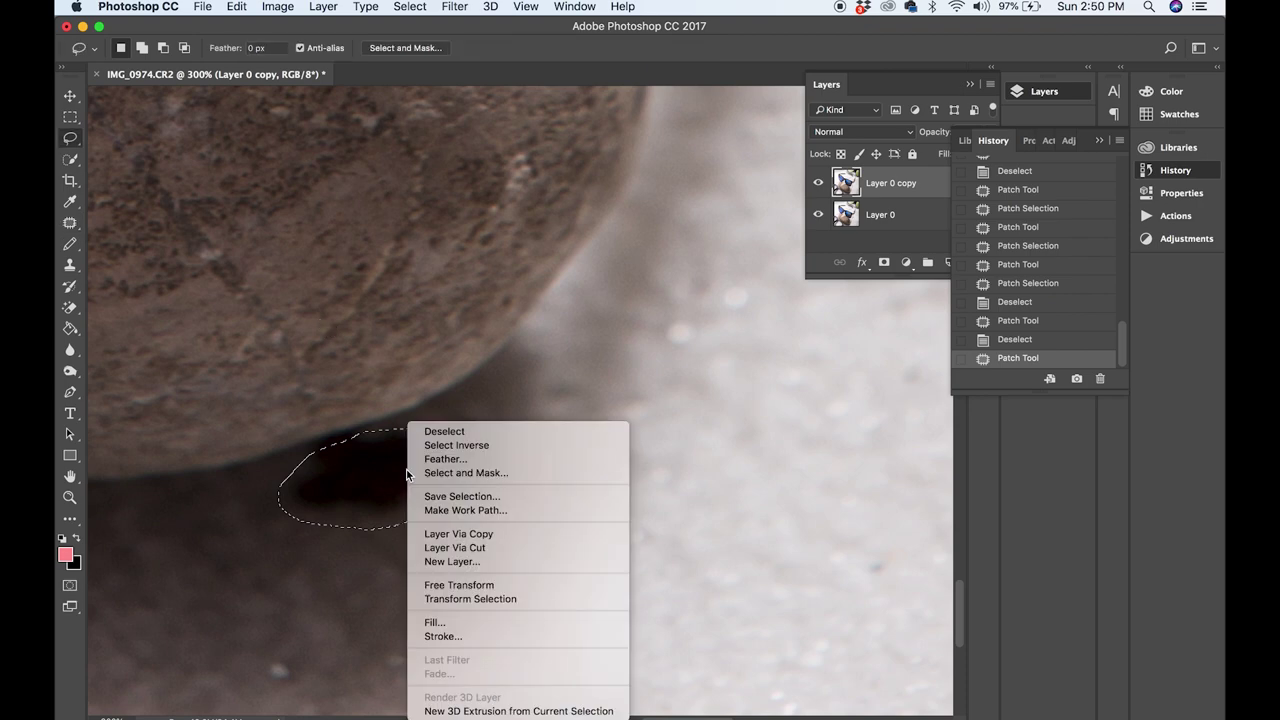
{"action": "left_click", "coordinate": [470, 460]}
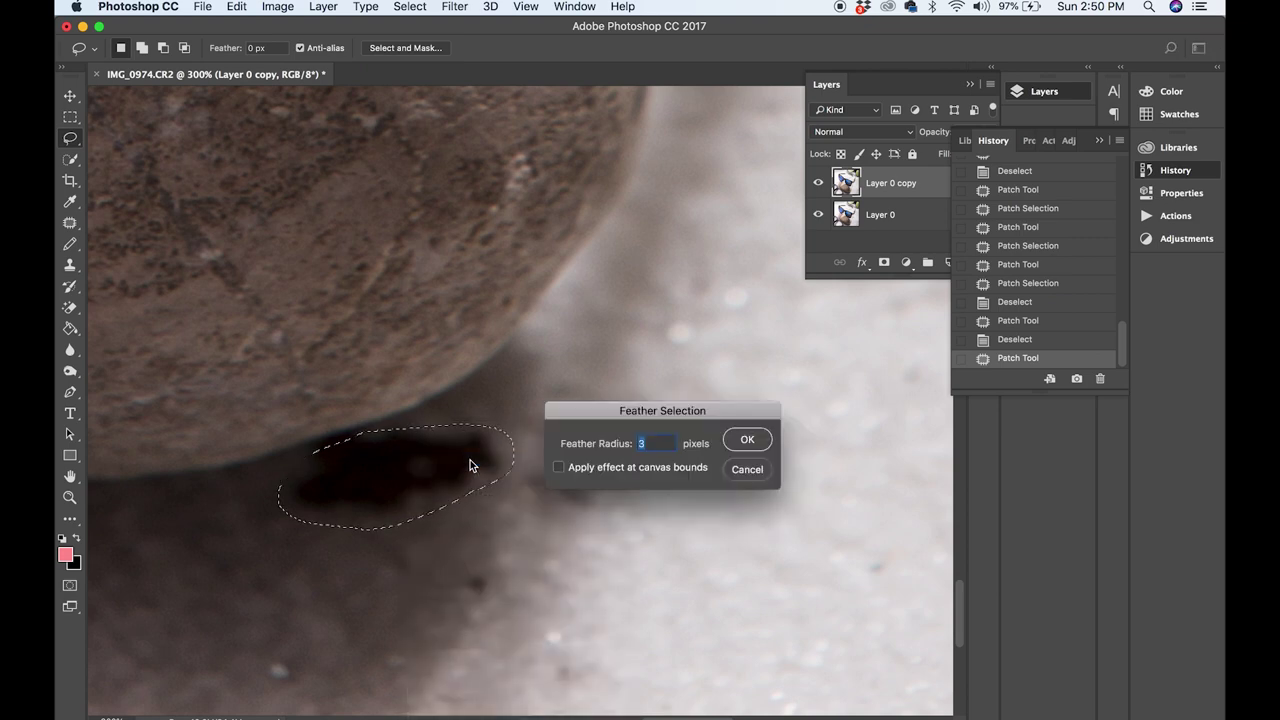
{"action": "type", "text": "2"}
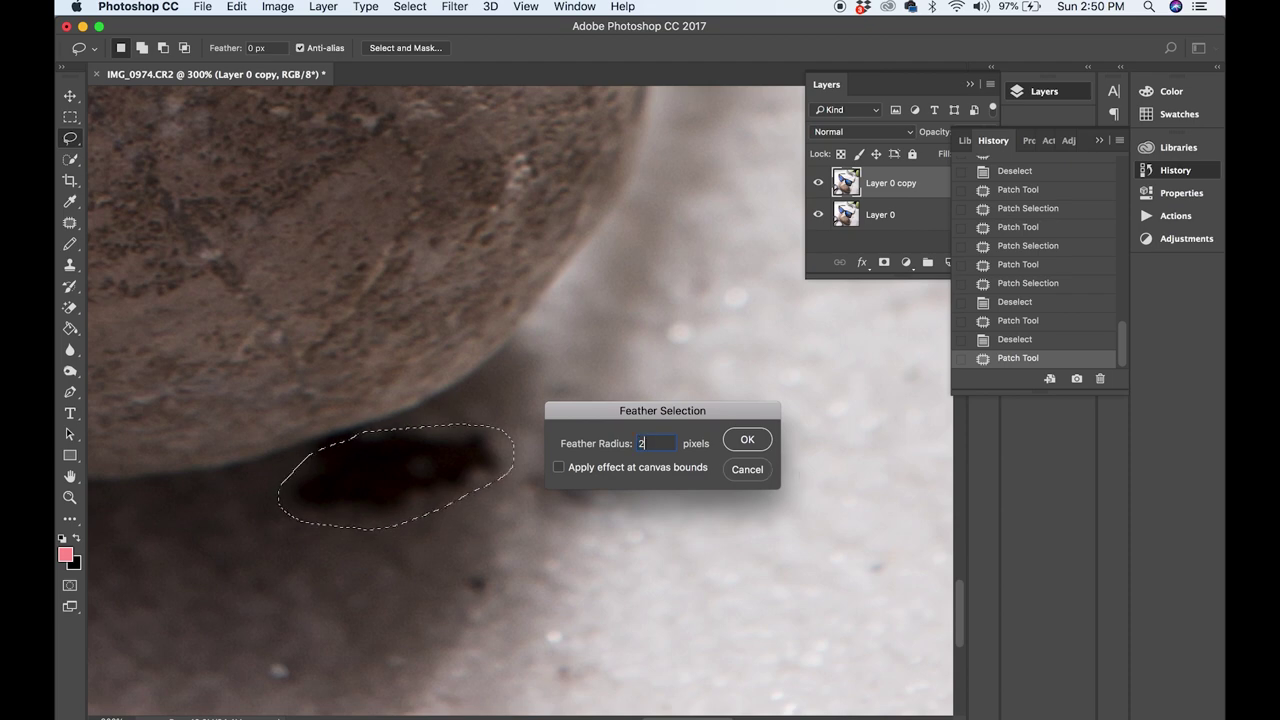
{"action": "left_click", "coordinate": [757, 440]}
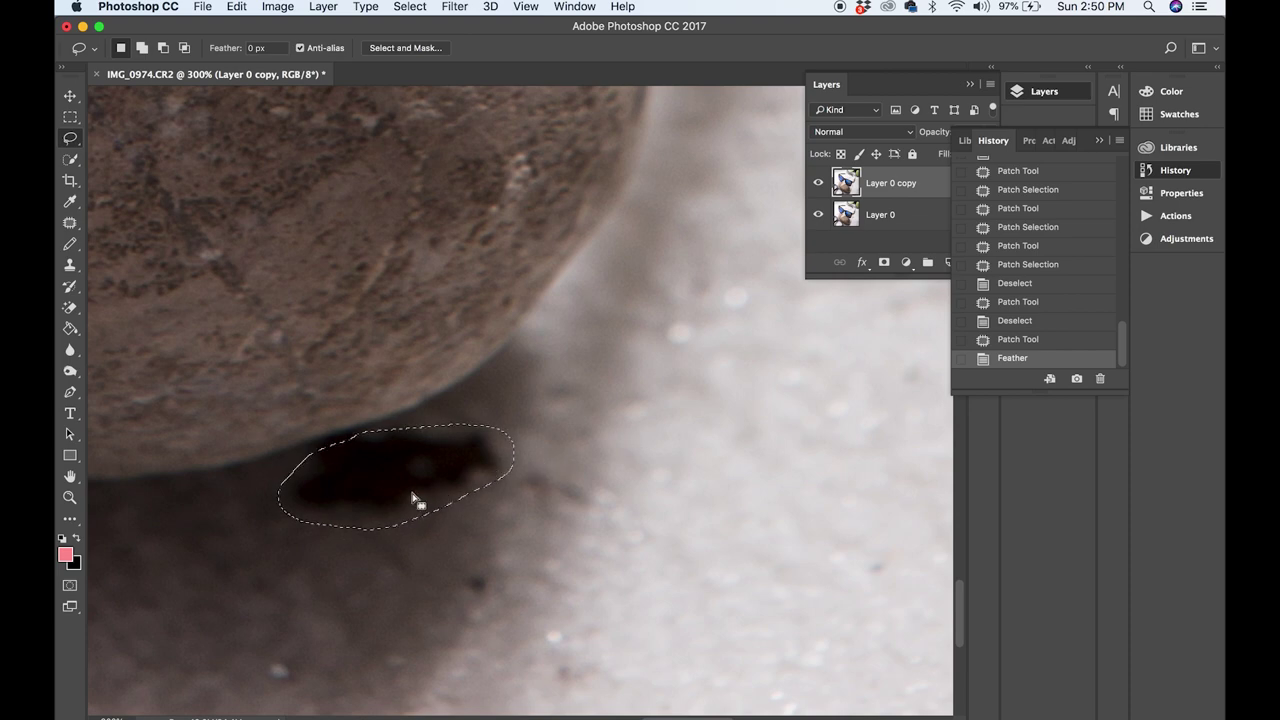
Step: Shift the feathered selection onto clean shadowed sand, duplicate that sand over the dark debris, and deselect
{"action": "left_click_drag", "start_coordinate": [360, 521], "coordinate": [280, 613]}
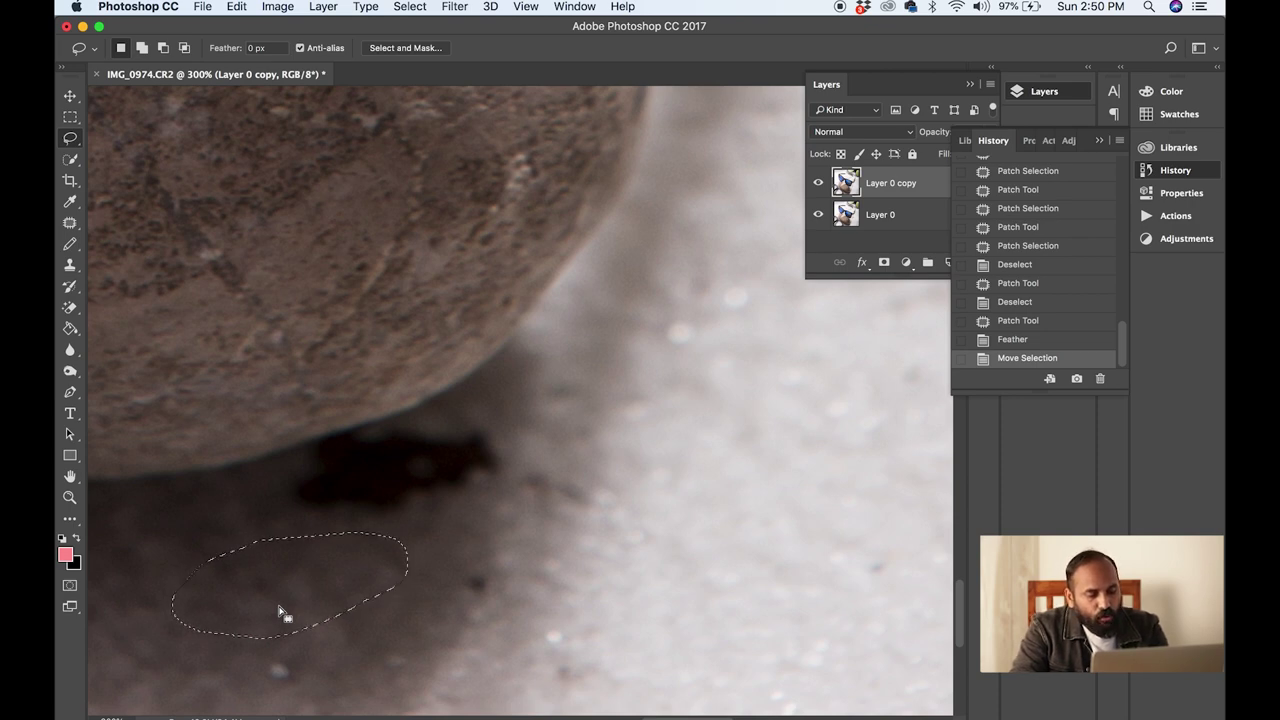
{"action": "key", "text": "v"}
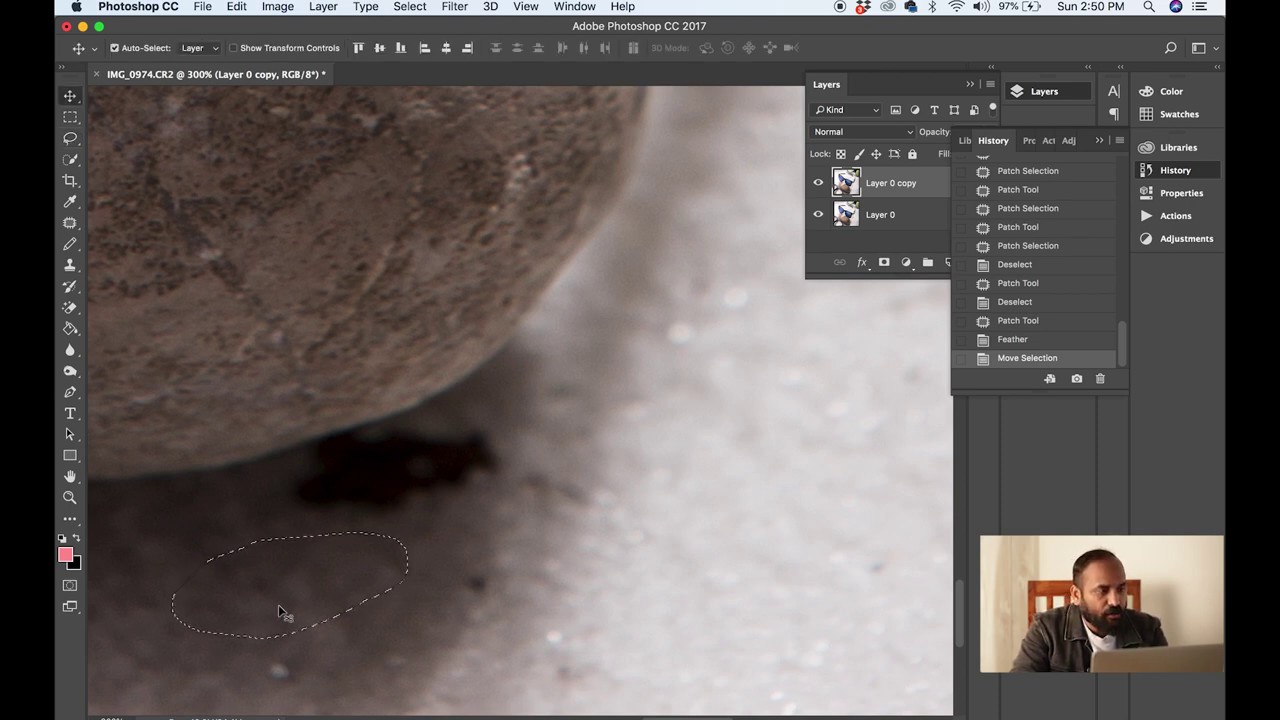
{"action": "left_click", "coordinate": [69, 100]}
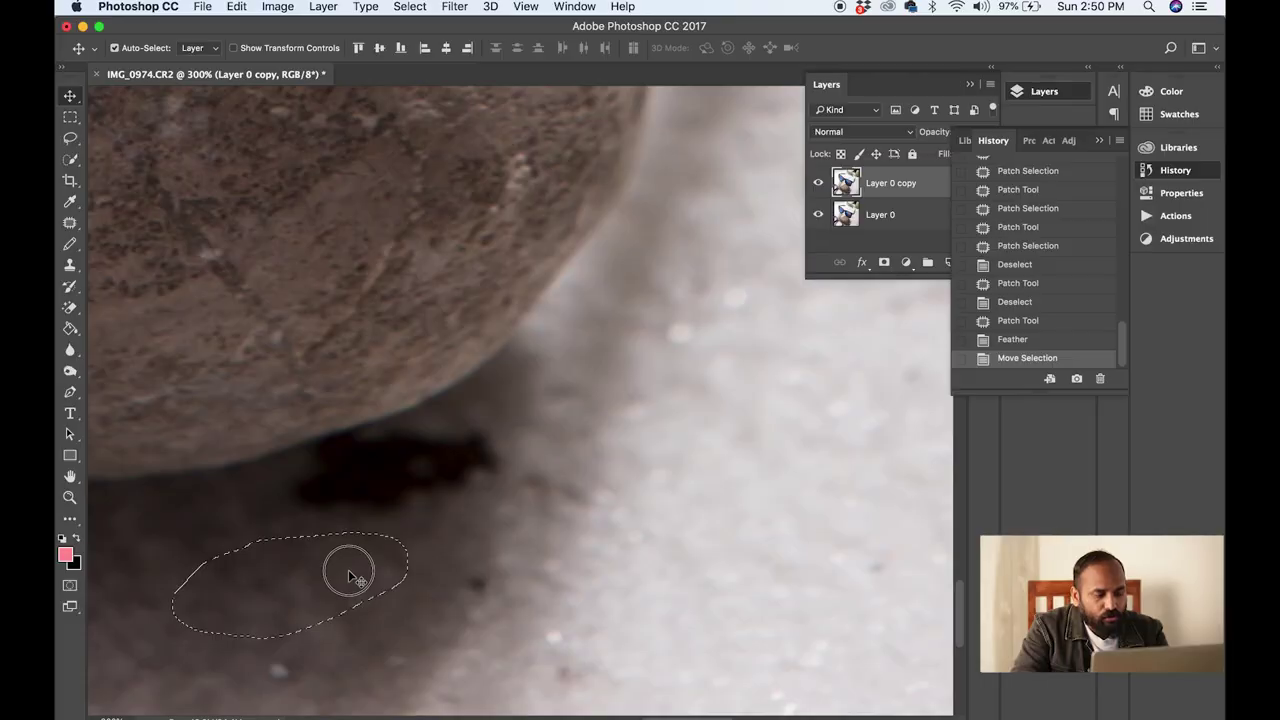
{"action": "left_click_drag", "start_coordinate": [324, 550], "coordinate": [444, 455]}
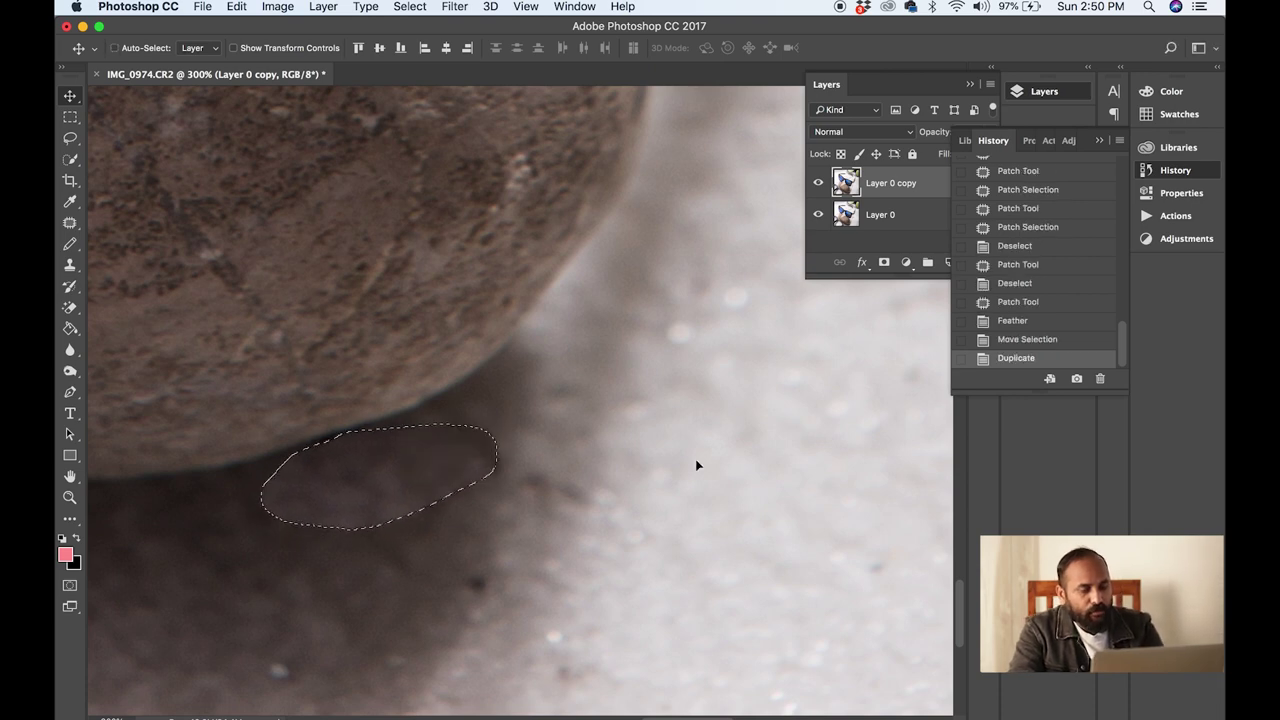
{"action": "key", "text": "super+d"}
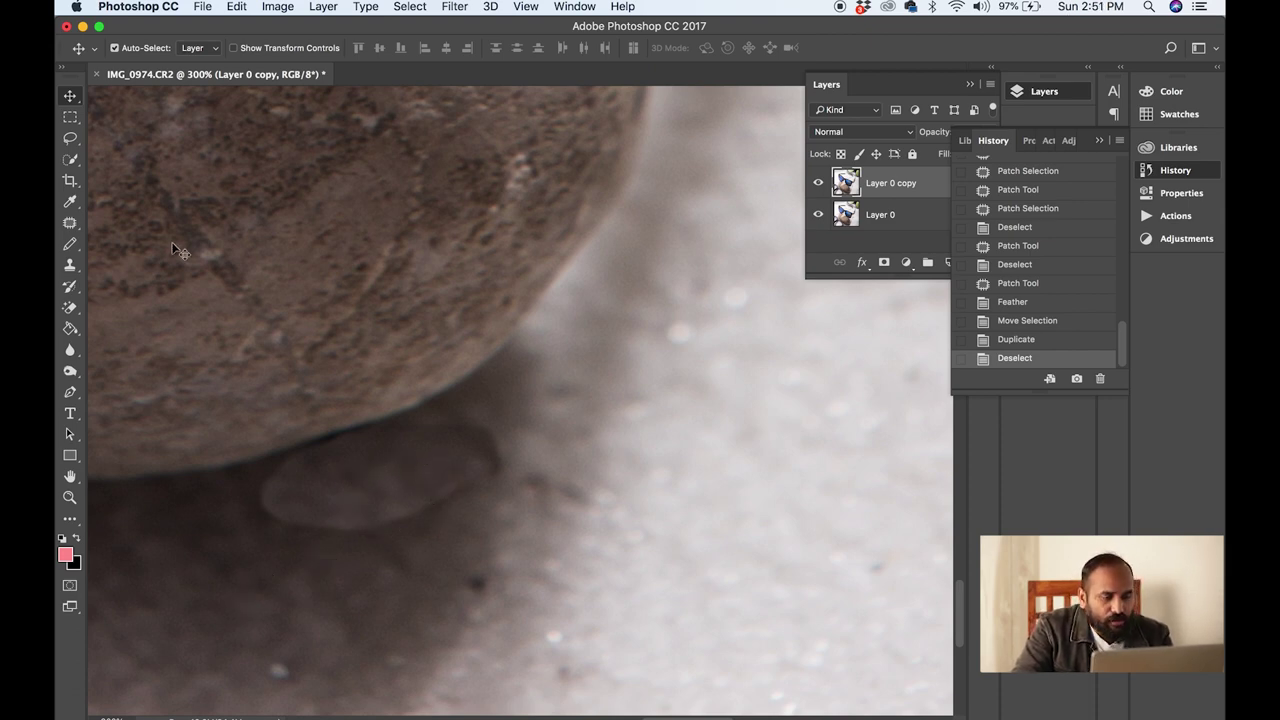
Step: Patch the visible outline along the left and lower edges of the duplicated sand to blend it into the shadow
{"action": "left_click", "coordinate": [70, 225]}
{"action": "left_click_drag", "start_coordinate": [258, 500], "coordinate": [350, 535]}
{"action": "left_click_drag", "start_coordinate": [334, 532], "coordinate": [301, 566]}
{"action": "left_click", "coordinate": [343, 582]}
{"action": "left_click_drag", "start_coordinate": [366, 508], "coordinate": [480, 465]}
{"action": "left_click_drag", "start_coordinate": [428, 519], "coordinate": [348, 597]}
{"action": "key", "text": "super+d"}
Step: Patch the remaining traces around the right end, underside and left tip of the duplicated sand beneath the stone
{"action": "mouse_move", "coordinate": [460, 418]}
{"action": "left_mouse_down"}
{"action": "mouse_move", "coordinate": [414, 434]}
{"action": "mouse_move", "coordinate": [491, 449]}
{"action": "mouse_move", "coordinate": [551, 423]}
{"action": "left_mouse_up"}
{"action": "key", "text": "super+d"}
{"action": "mouse_move", "coordinate": [482, 452]}
{"action": "left_mouse_down"}
{"action": "mouse_move", "coordinate": [468, 451]}
{"action": "mouse_move", "coordinate": [480, 456]}
{"action": "left_mouse_up"}
{"action": "mouse_move", "coordinate": [486, 471]}
{"action": "left_mouse_down"}
{"action": "mouse_move", "coordinate": [463, 540]}
{"action": "mouse_move", "coordinate": [432, 520]}
{"action": "left_mouse_up"}
{"action": "left_click", "coordinate": [463, 540]}
{"action": "left_click_drag", "start_coordinate": [420, 549], "coordinate": [416, 627]}
{"action": "left_click", "coordinate": [416, 627]}
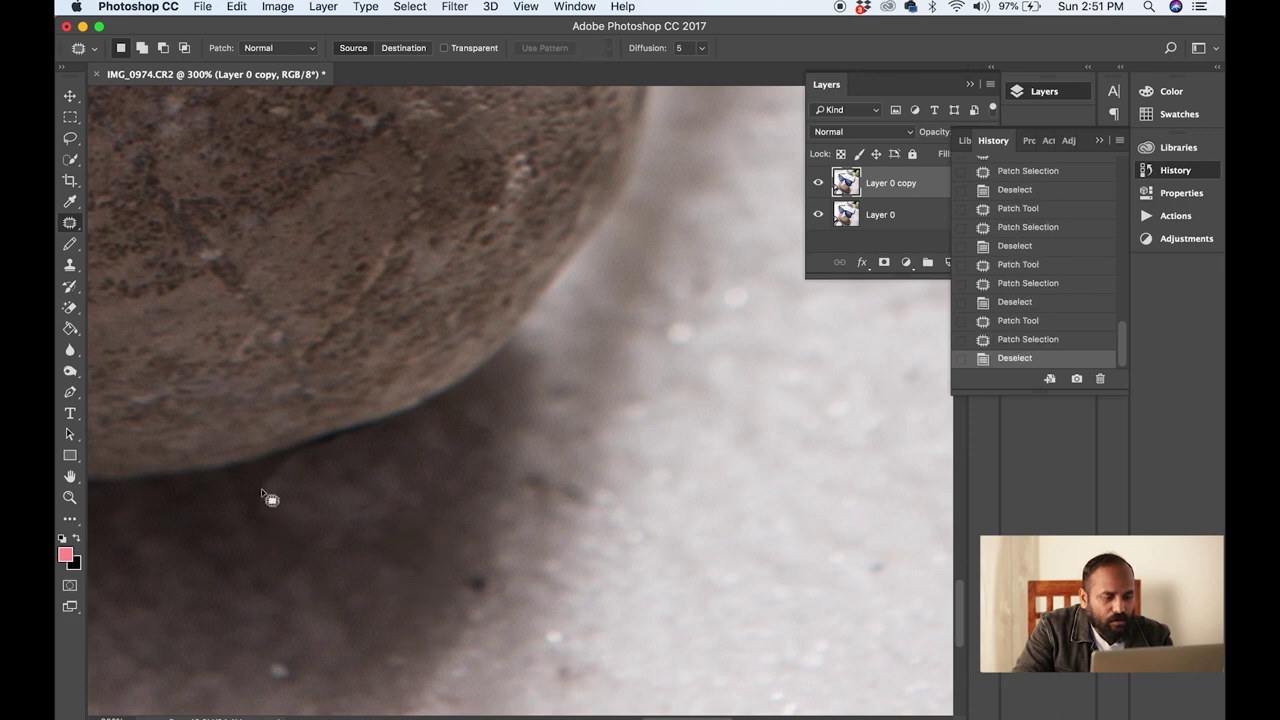
{"action": "mouse_move", "coordinate": [262, 489]}
{"action": "left_mouse_down"}
{"action": "mouse_move", "coordinate": [283, 469]}
{"action": "mouse_move", "coordinate": [264, 484]}
{"action": "left_mouse_up"}
{"action": "left_click_drag", "start_coordinate": [275, 500], "coordinate": [208, 538]}
{"action": "left_click", "coordinate": [365, 551]}
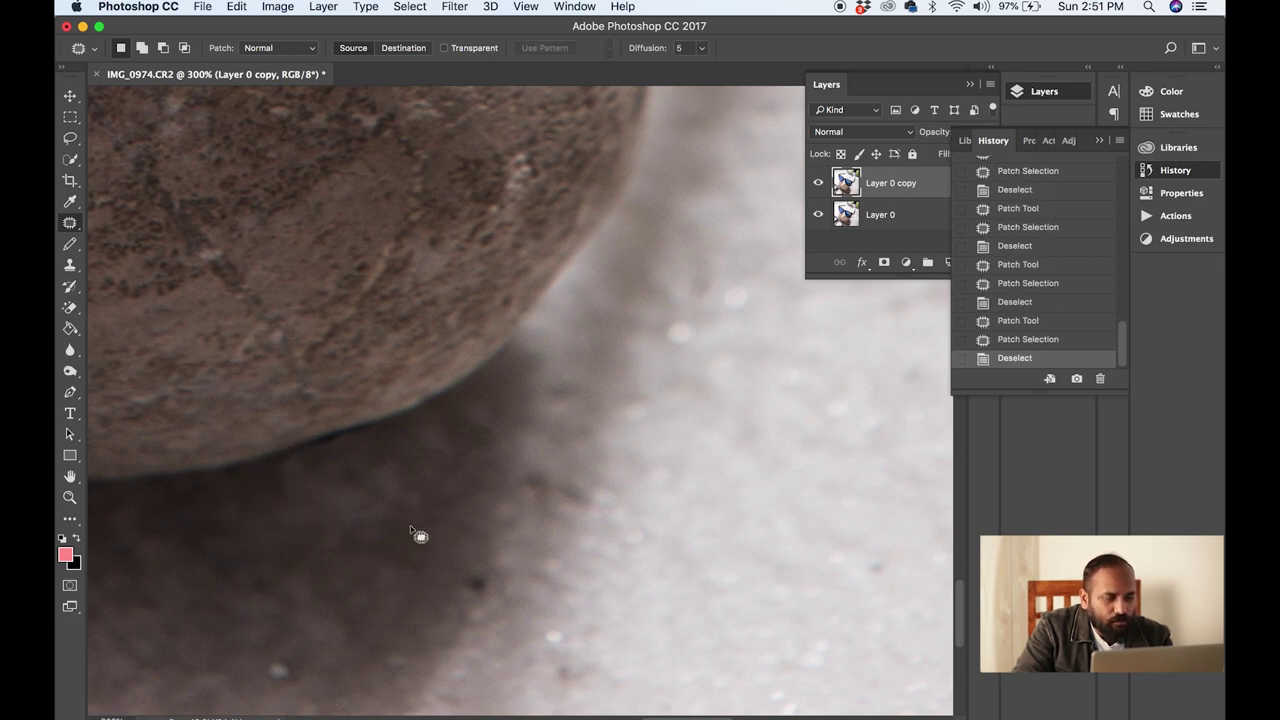
Step: Compare the area under the stone before and after the debris removal using the history, returning to the latest state
{"action": "key", "text": "z"}
{"action": "right_click", "coordinate": [403, 500]}
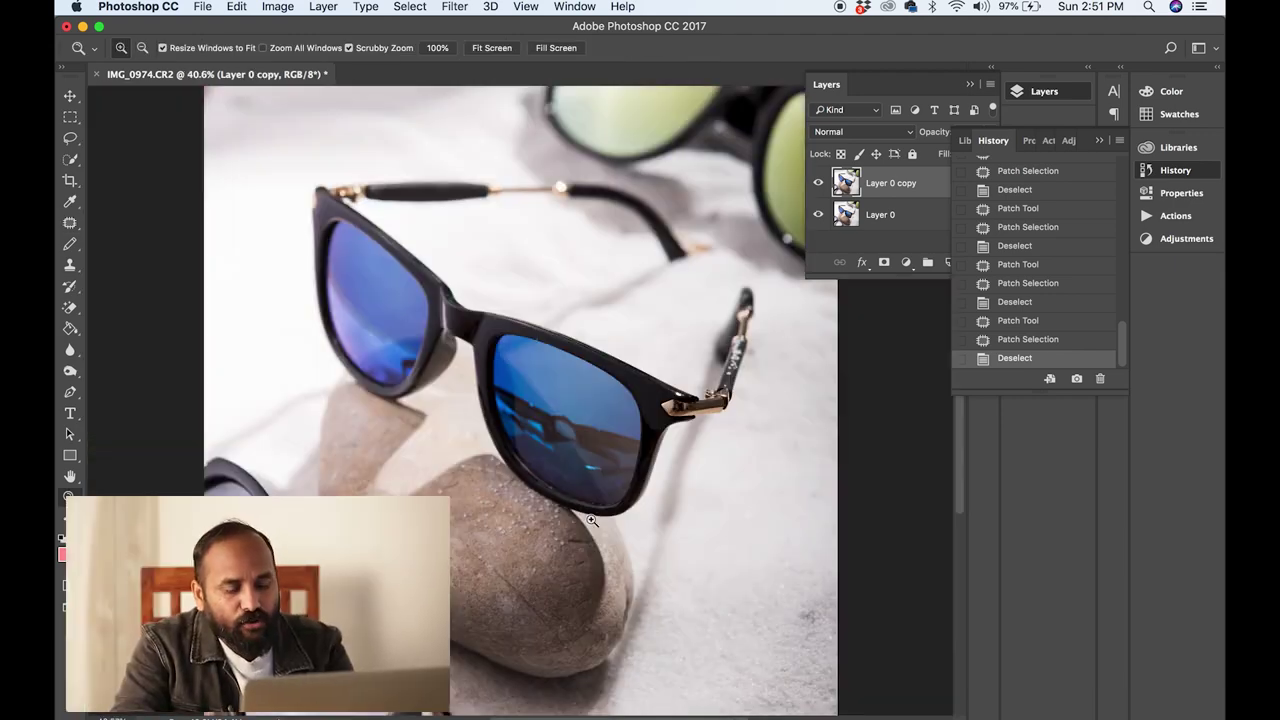
{"action": "left_click", "coordinate": [457, 507]}
{"action": "left_click_drag", "start_coordinate": [590, 685], "coordinate": [651, 586]}
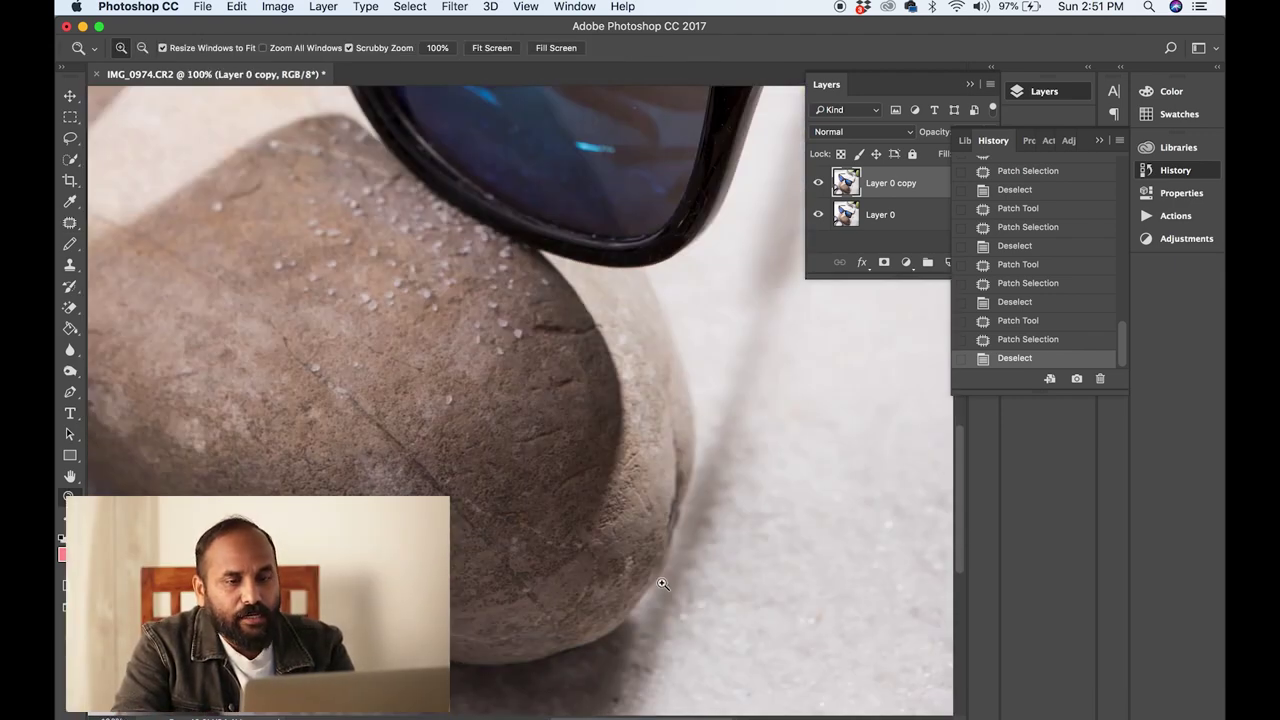
{"action": "scroll", "coordinate": [1030, 195], "scroll_direction": "up", "scroll_amount": 1}
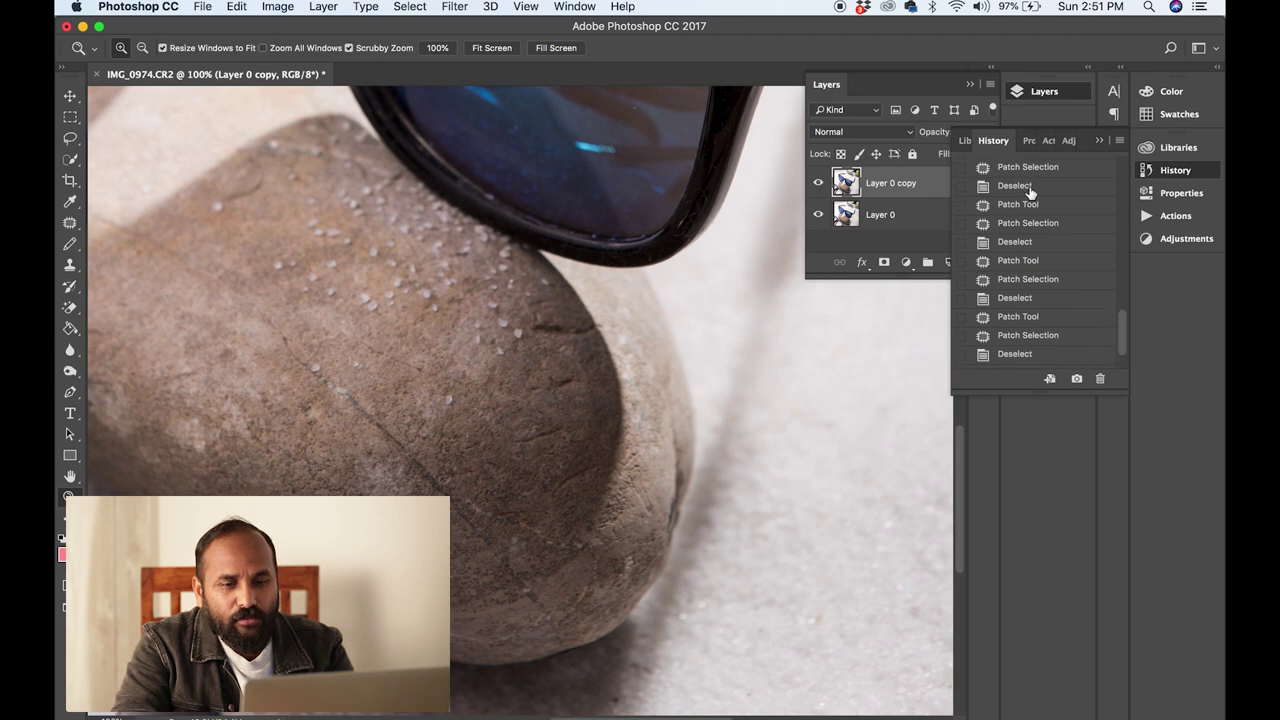
{"action": "left_click", "coordinate": [1023, 197]}
{"action": "scroll", "coordinate": [1024, 204], "scroll_direction": "up", "scroll_amount": 10}
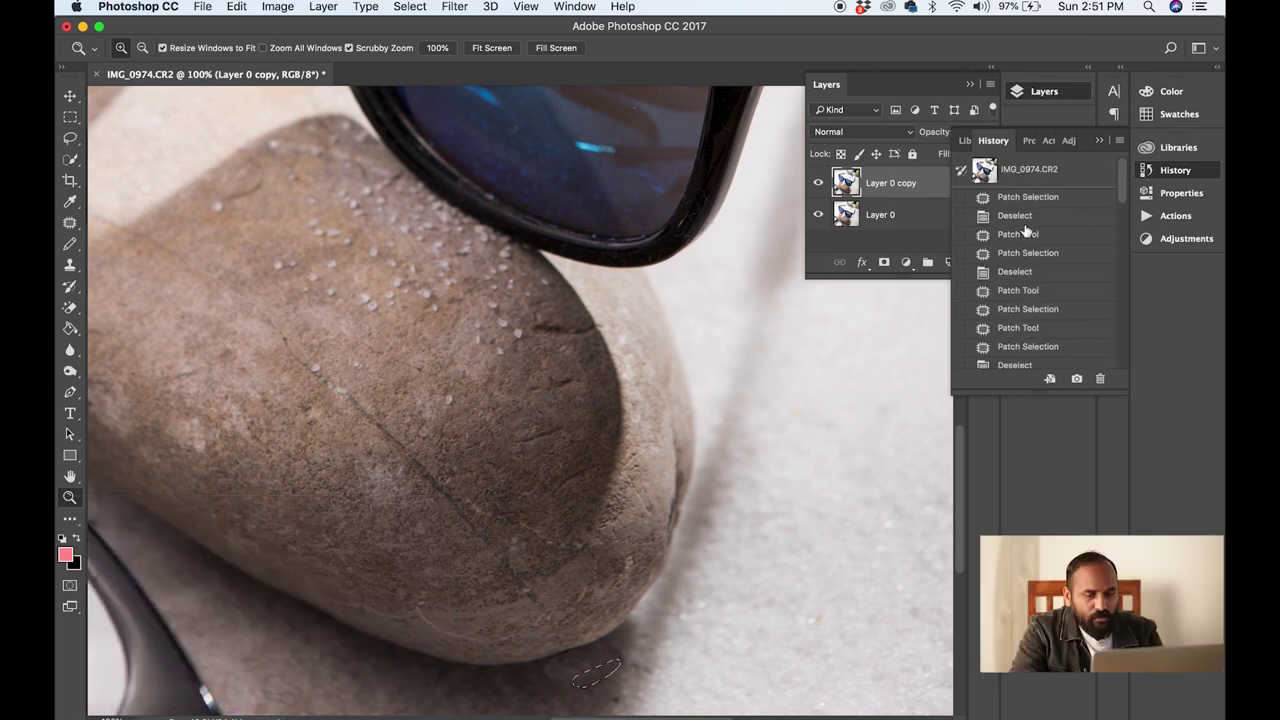
{"action": "left_click", "coordinate": [1025, 198]}
{"action": "scroll", "coordinate": [1030, 250], "scroll_direction": "down", "scroll_amount": 5}
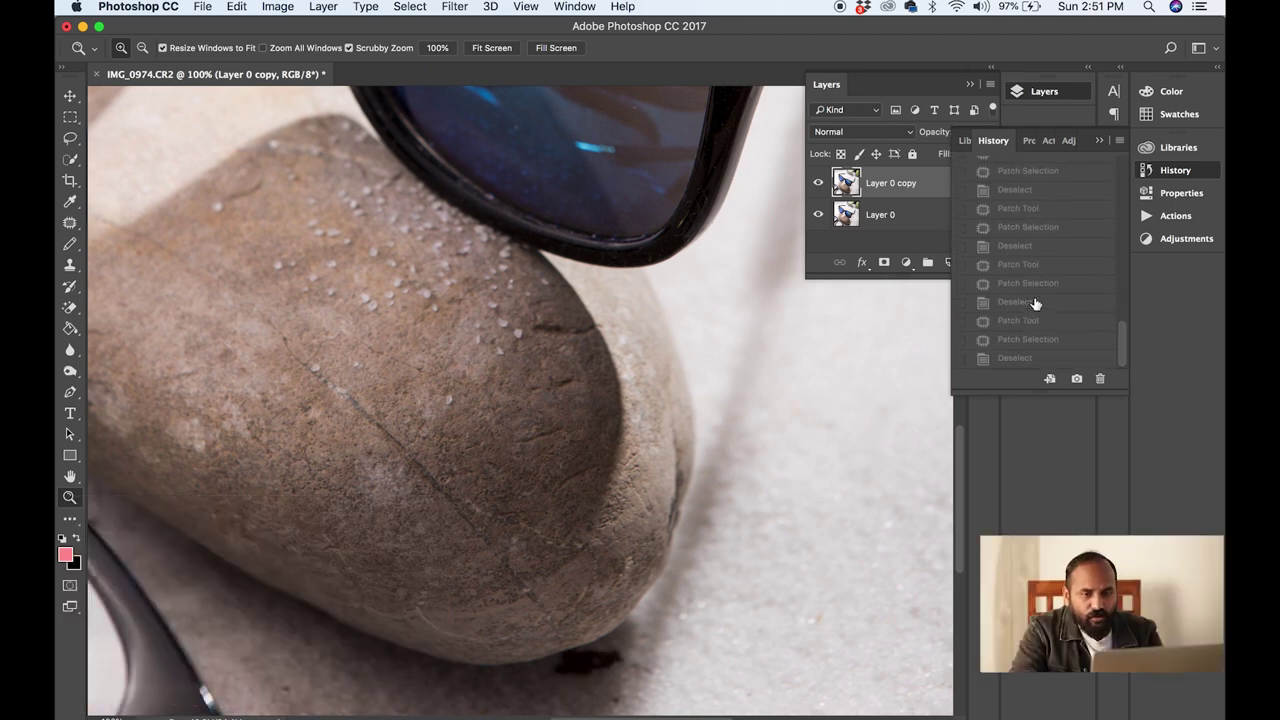
{"action": "left_click", "coordinate": [1012, 358]}
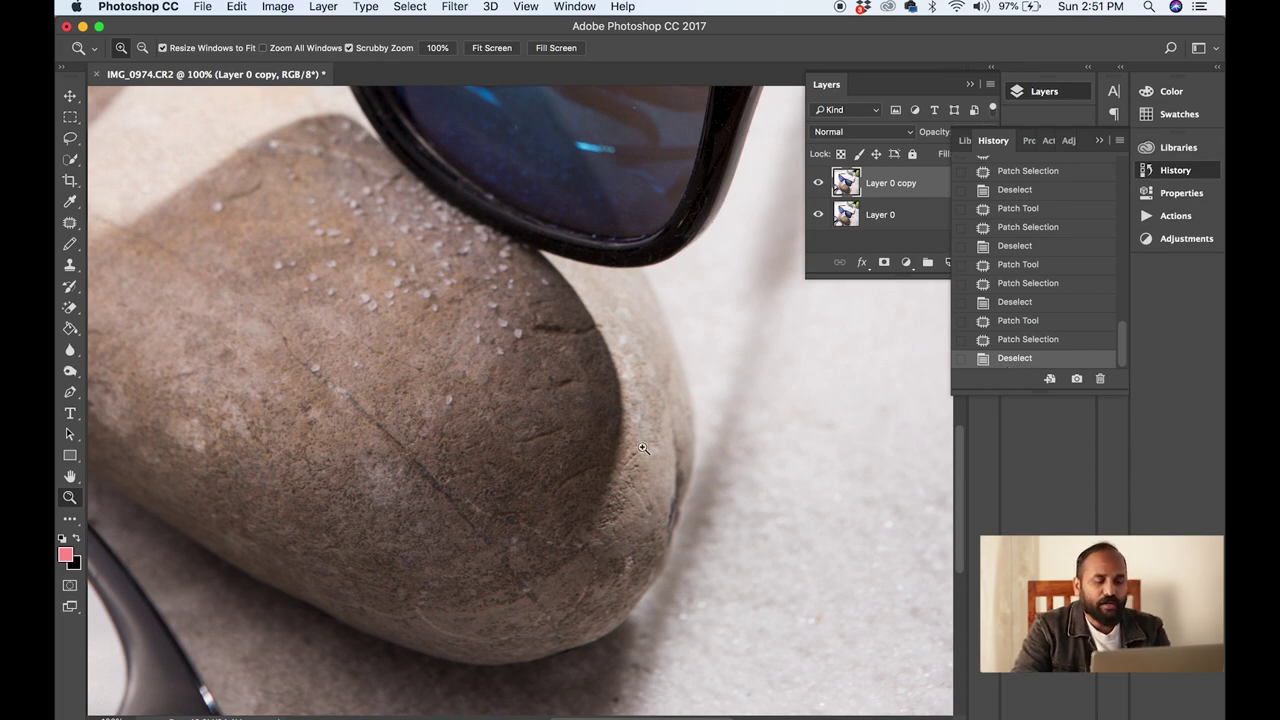
Step: Set up the Spot Healing Brush at size 30 for the dusty black frame above the right-hand blue lens
{"action": "left_click_drag", "start_coordinate": [638, 447], "coordinate": [545, 399]}
{"action": "left_click", "coordinate": [572, 350]}
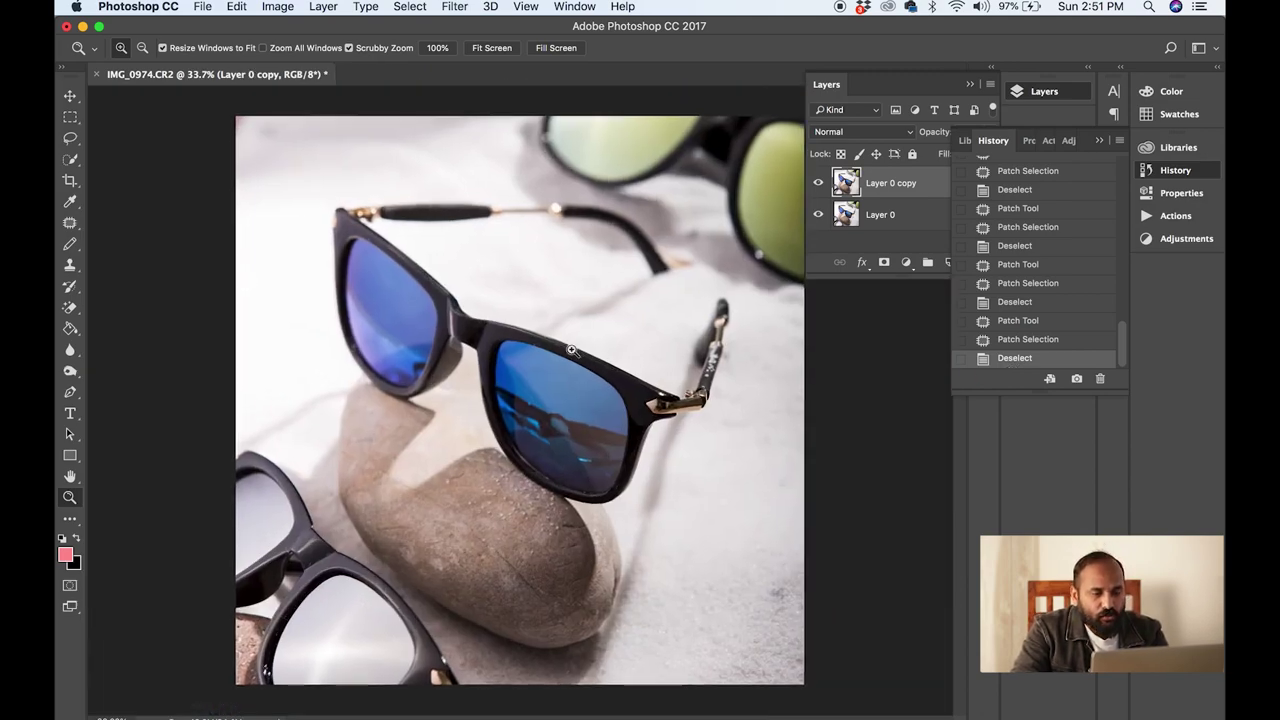
{"action": "left_click", "coordinate": [572, 350]}
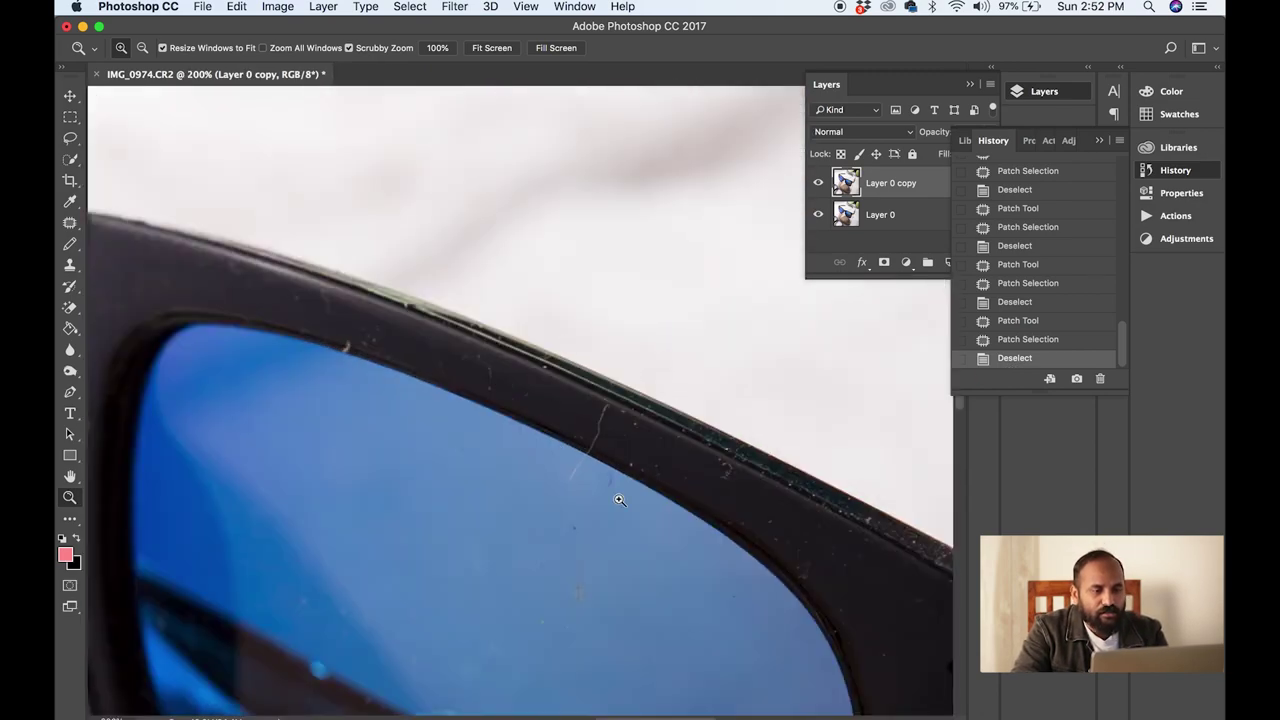
{"action": "scroll", "coordinate": [619, 500], "scroll_direction": "right", "scroll_amount": 5}
{"action": "scroll", "coordinate": [619, 500], "scroll_direction": "down", "scroll_amount": 3}
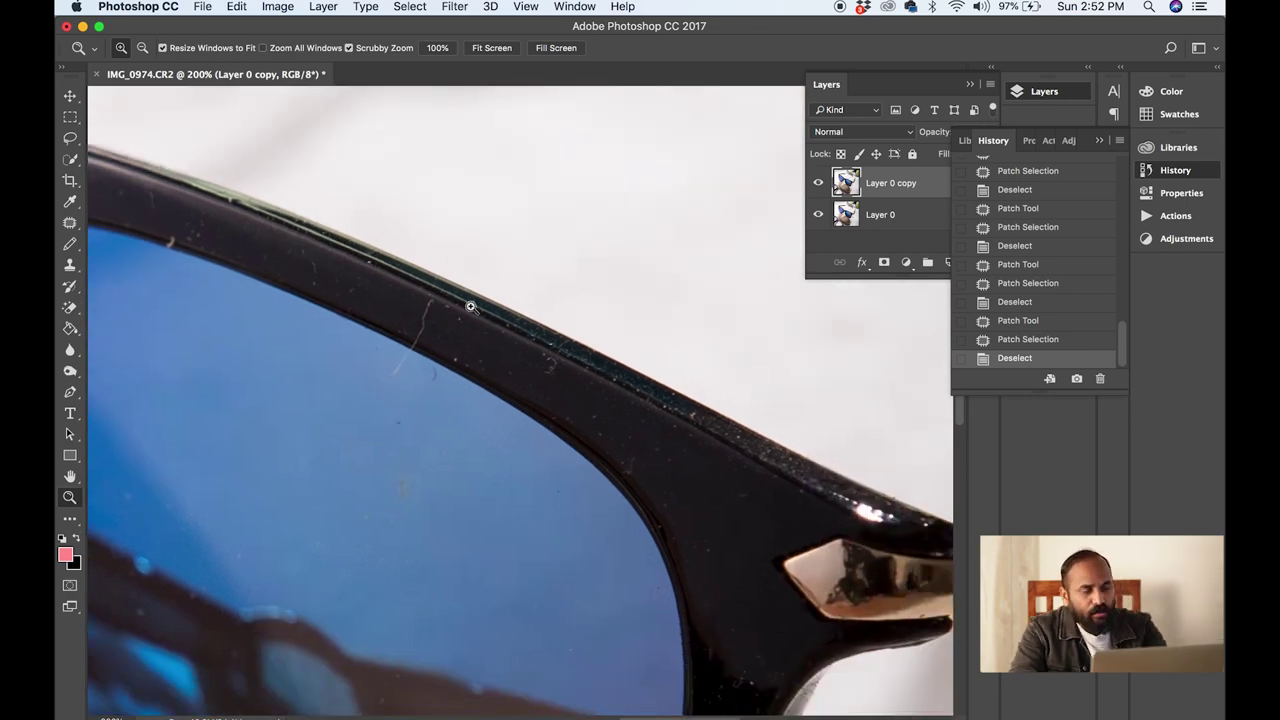
{"action": "left_click", "coordinate": [78, 233]}
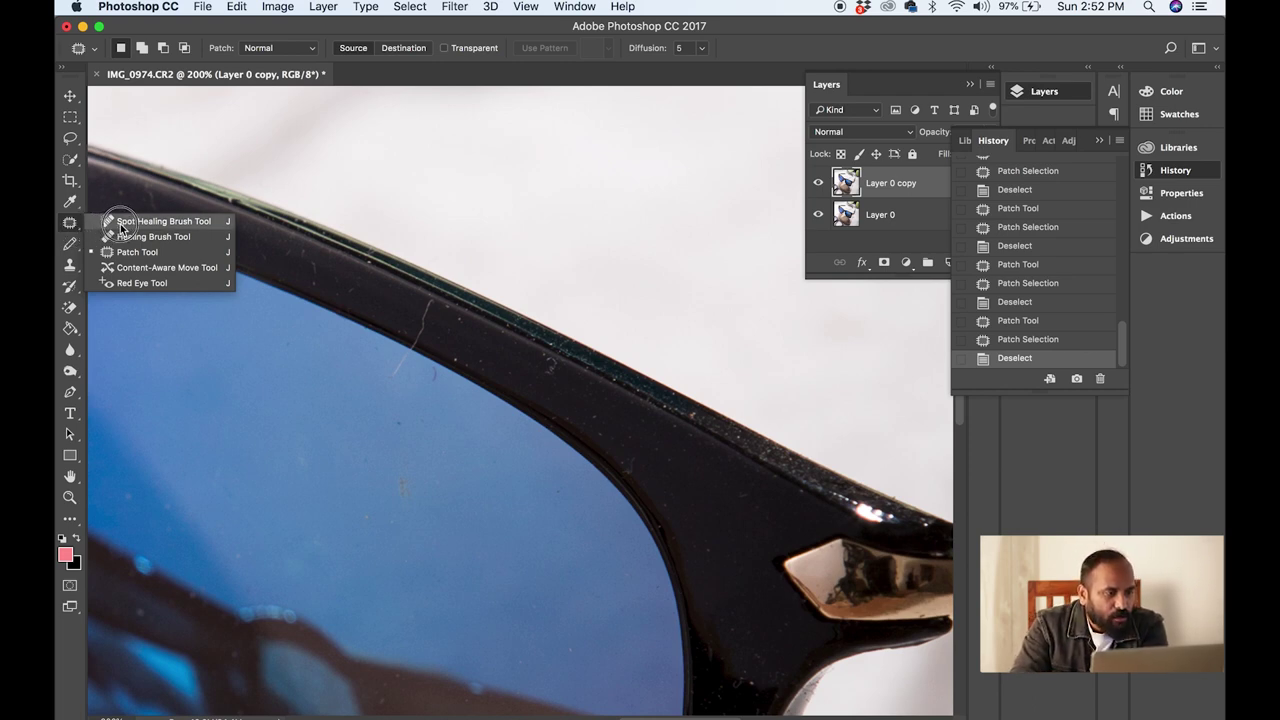
{"action": "left_click", "coordinate": [121, 227]}
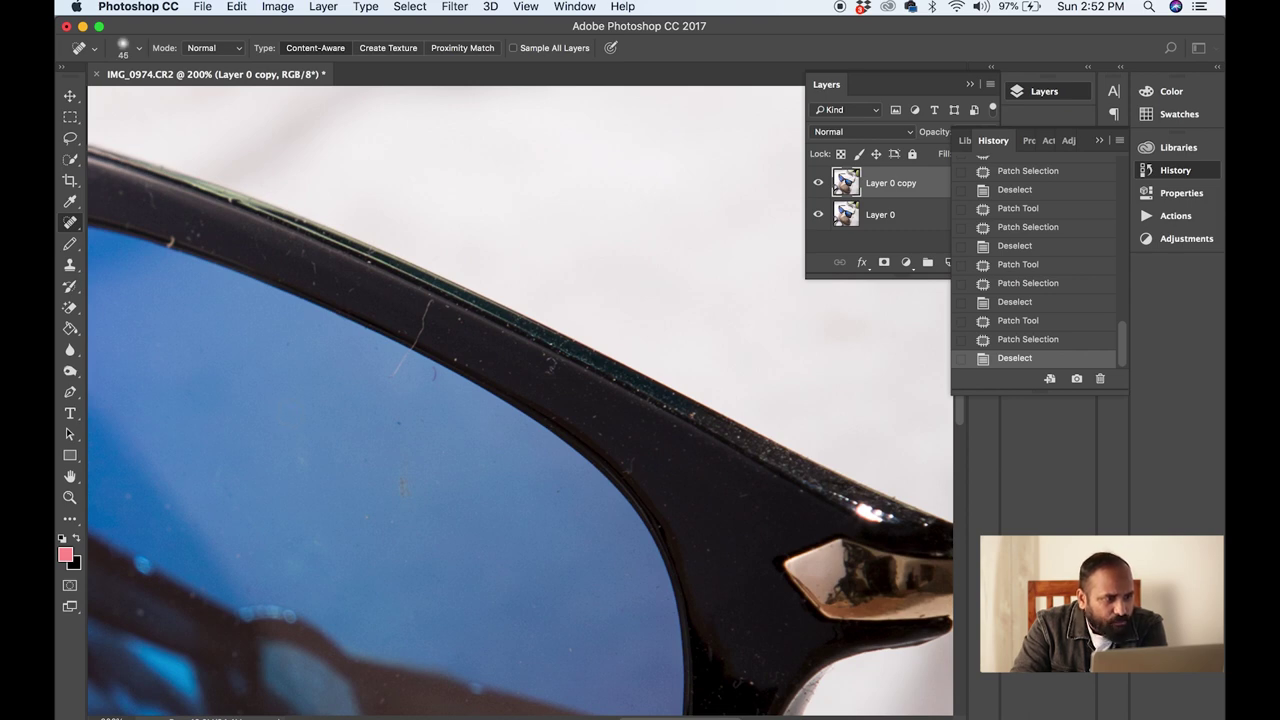
{"action": "key", "text": "bracketleft"}
{"action": "key", "text": "bracketleft"}
{"action": "key", "text": "bracketleft"}
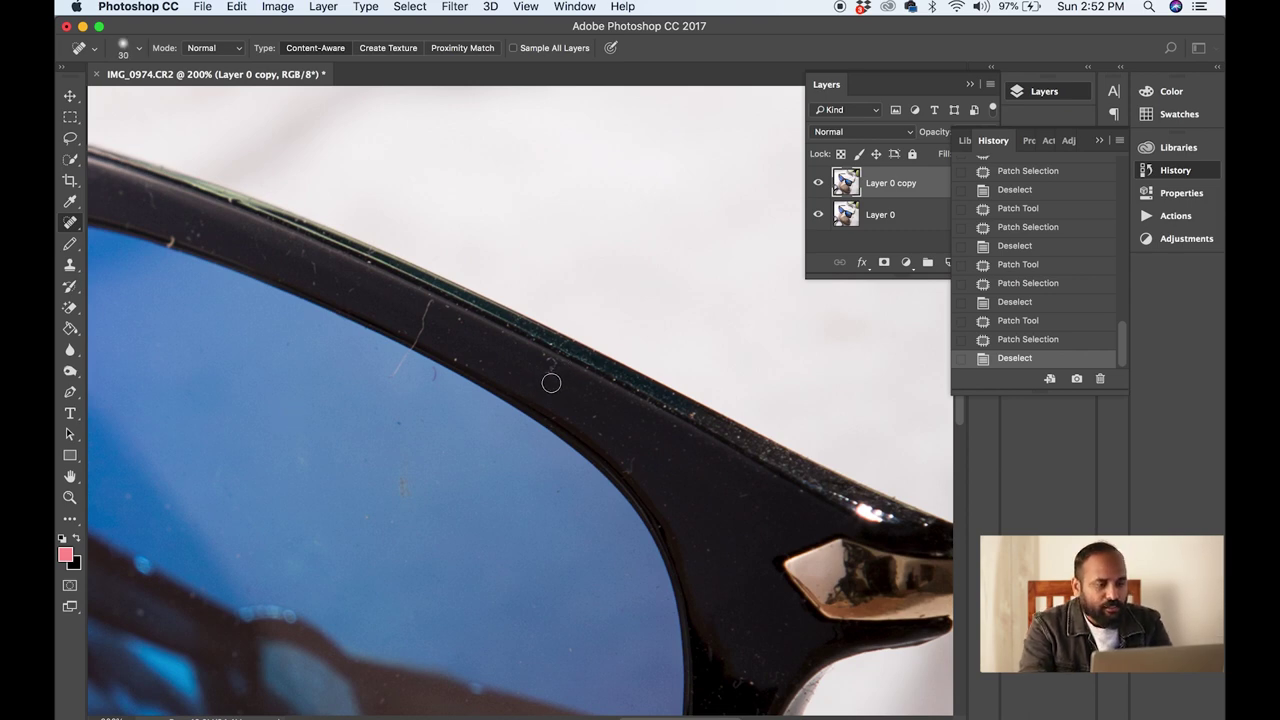
Step: Reduce the Spot Healing Brush to size 15 and heal the small dust specks on the black frame beside the hair-like fibre
{"action": "key", "text": "z"}
{"action": "left_click", "coordinate": [525, 362]}
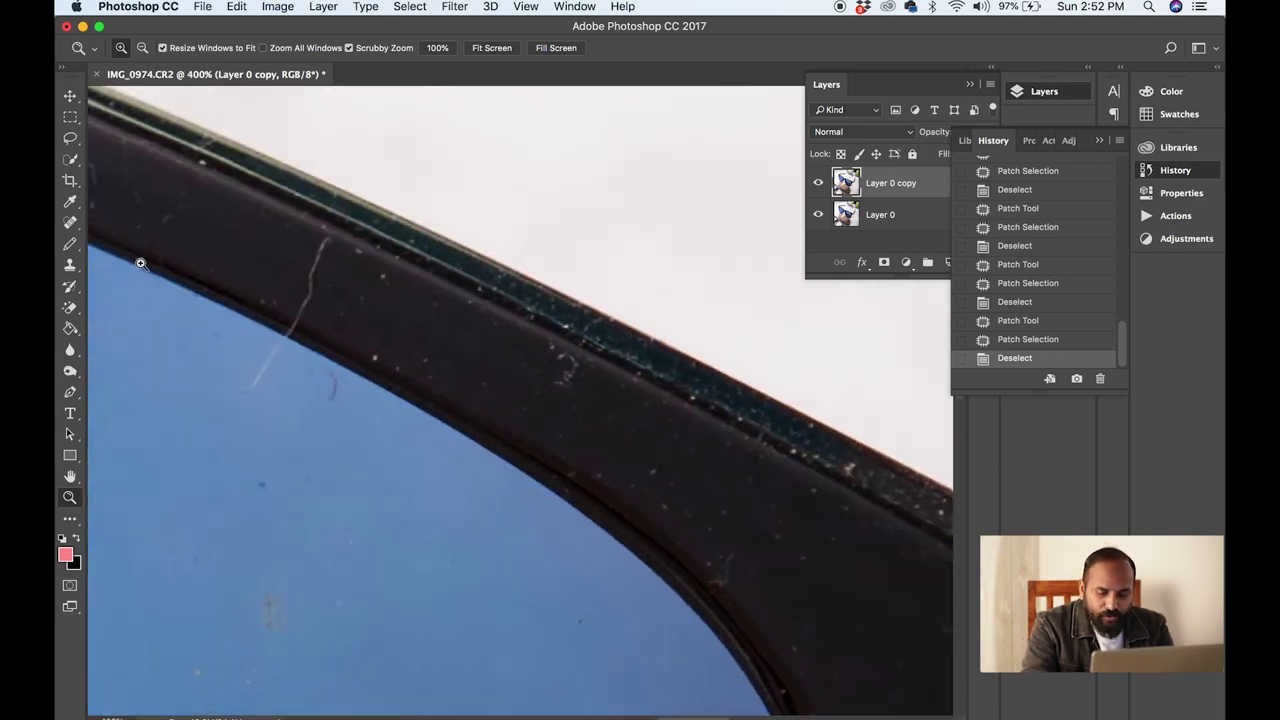
{"action": "left_click", "coordinate": [71, 224]}
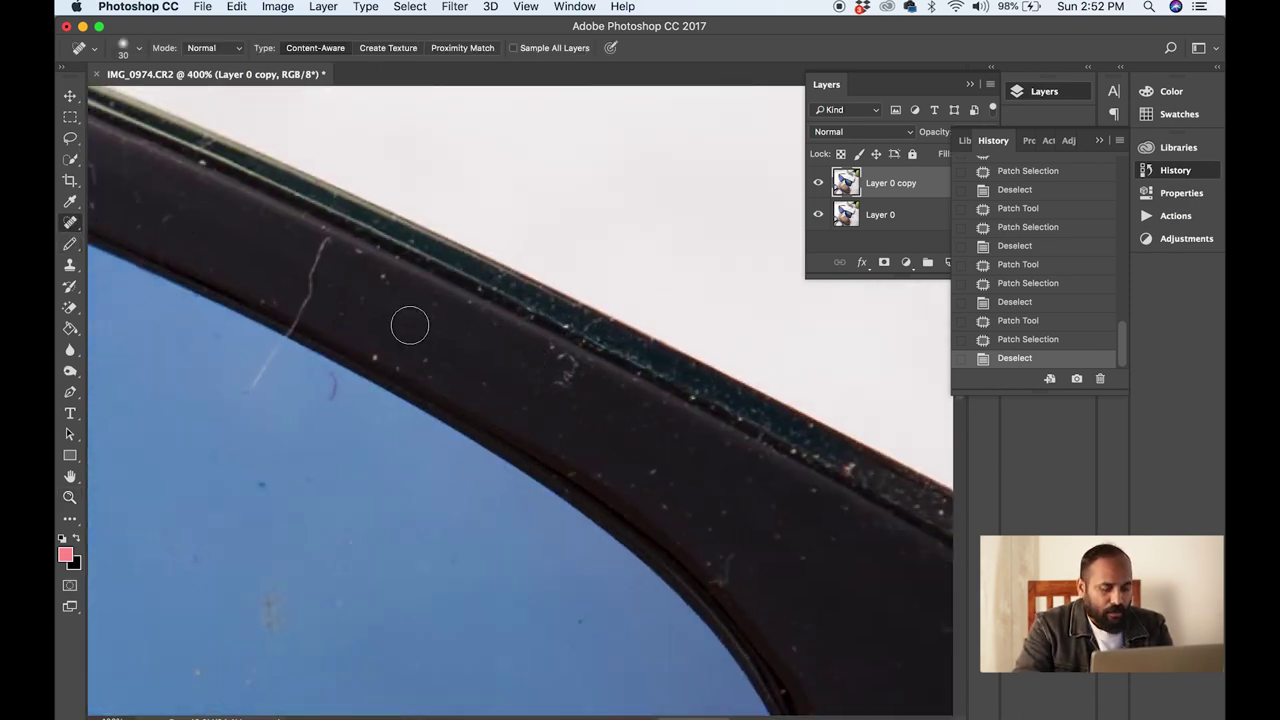
{"action": "key", "text": "p"}
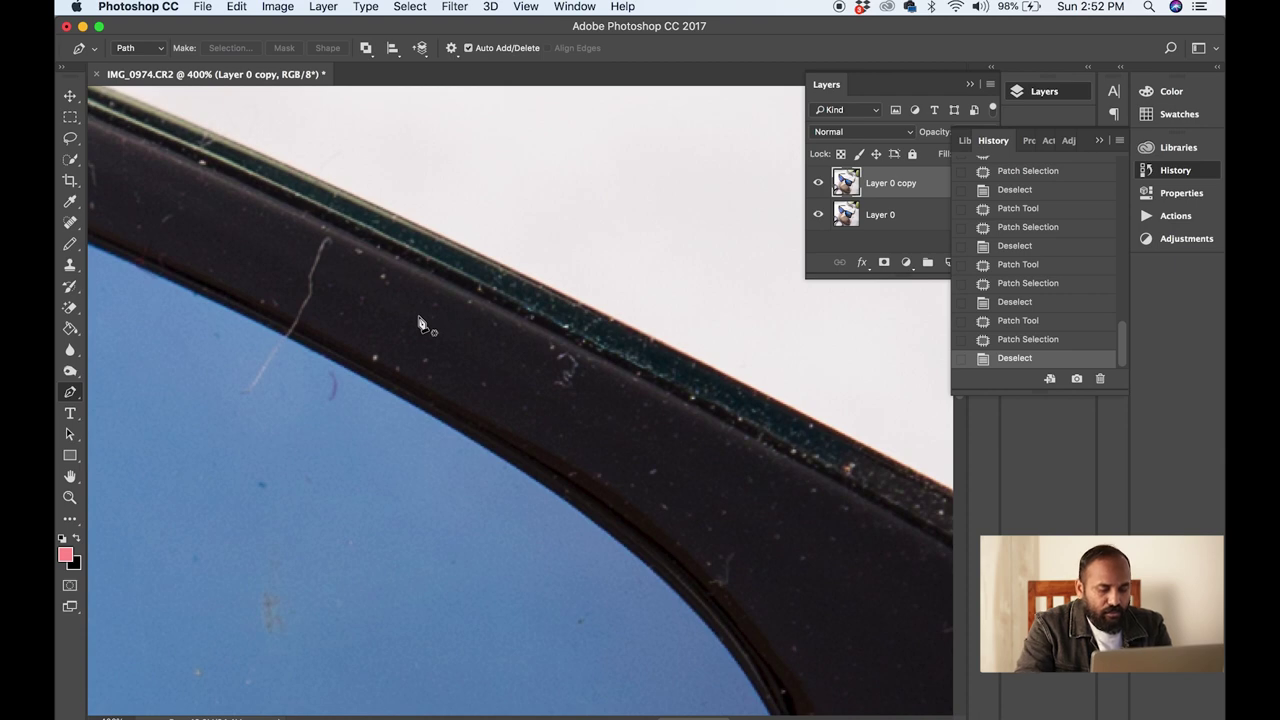
{"action": "left_click", "coordinate": [72, 224]}
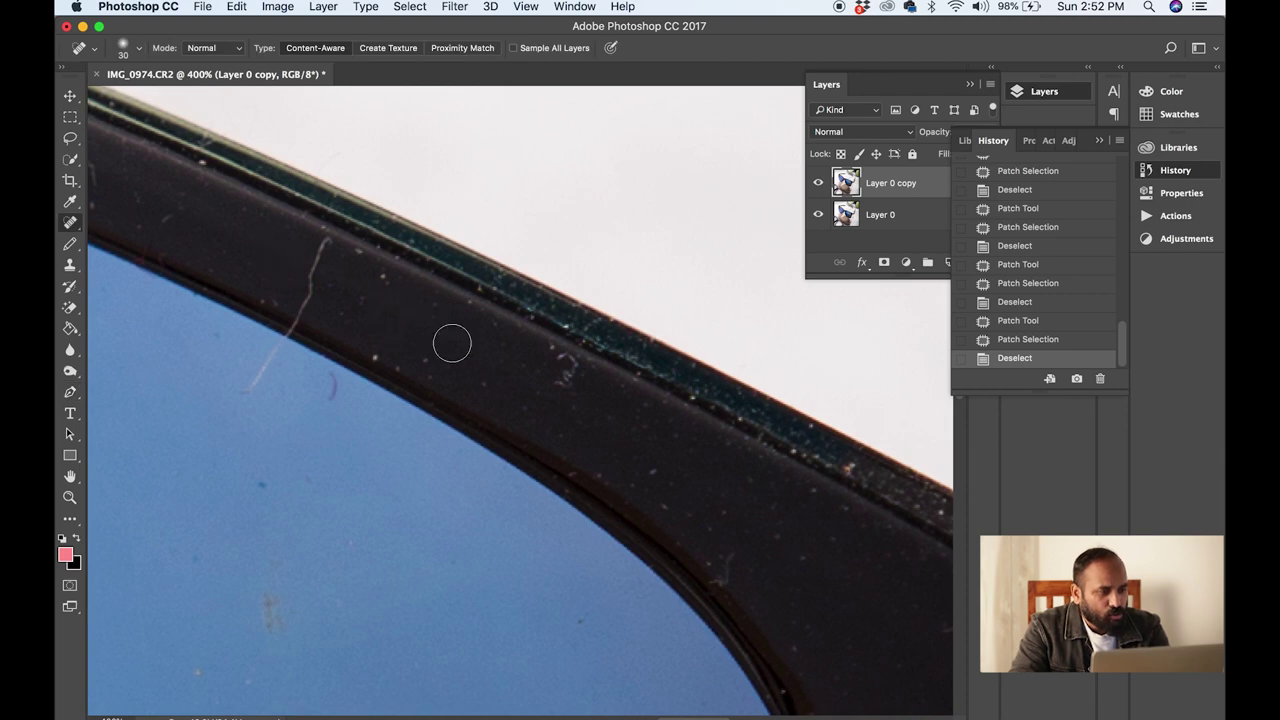
{"action": "key", "text": "bracketleft"}
{"action": "key", "text": "bracketleft"}
{"action": "key", "text": "bracketleft"}
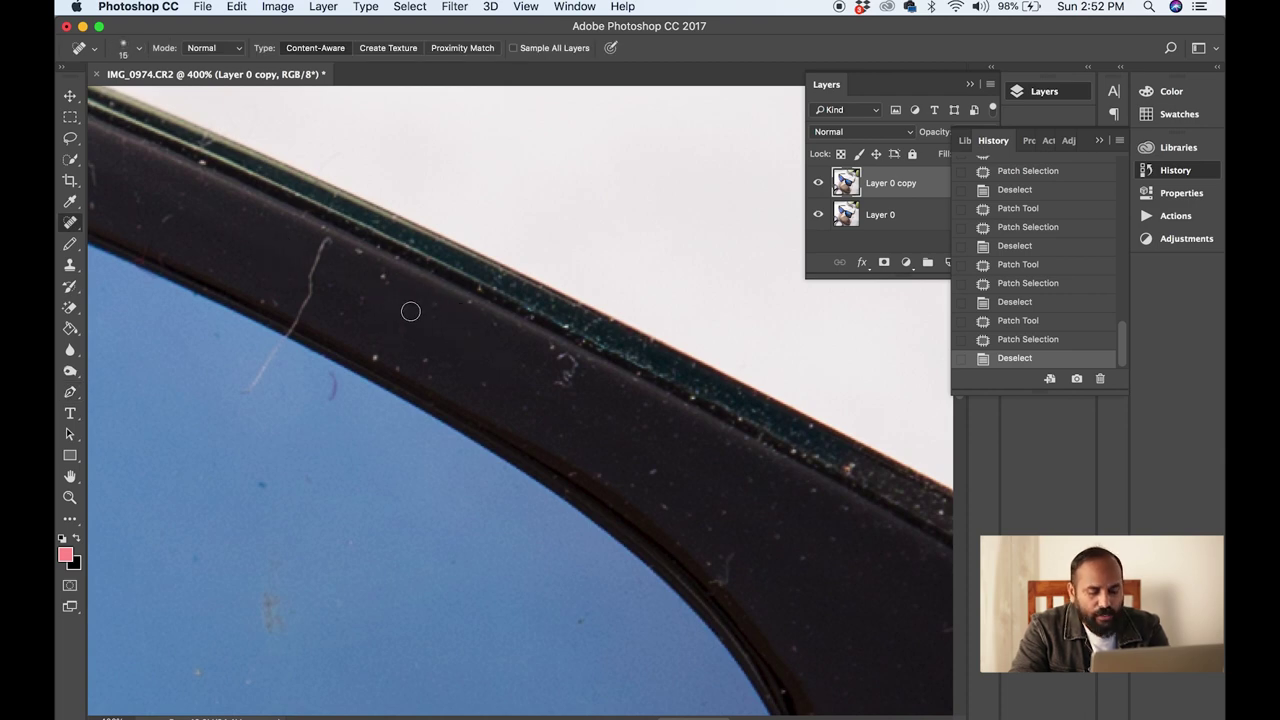
{"action": "left_click", "coordinate": [380, 277]}
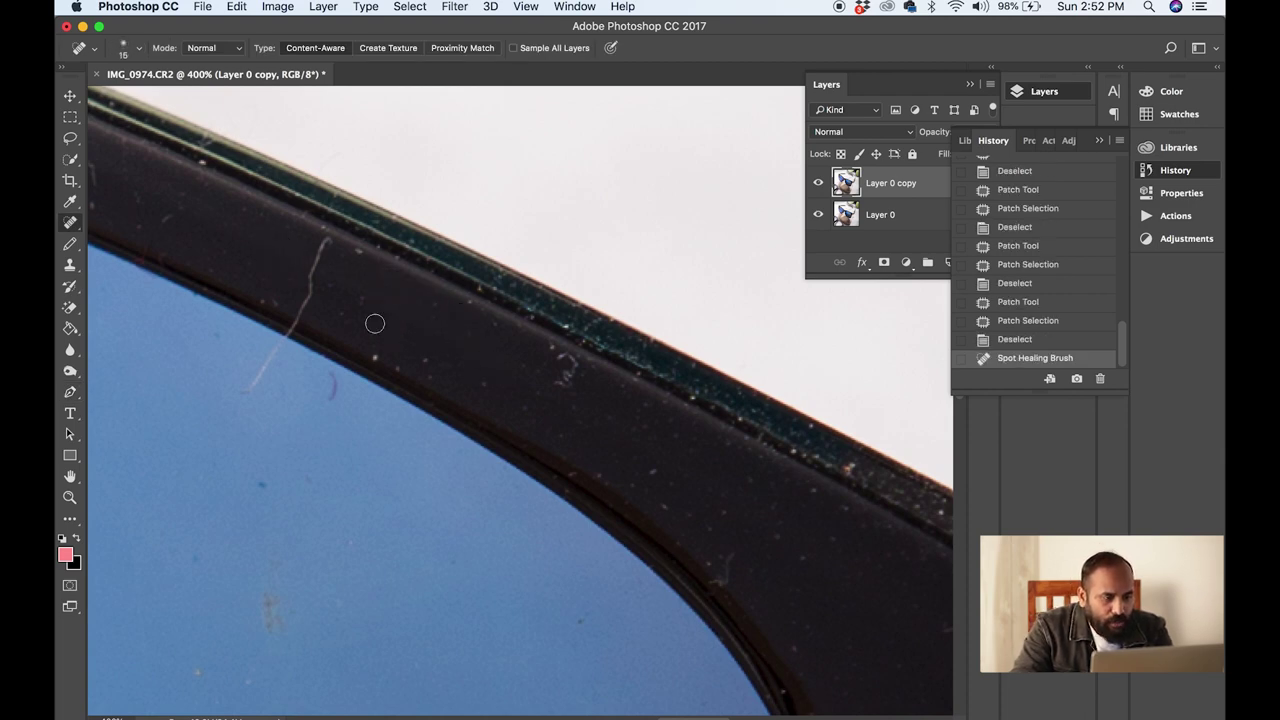
{"action": "left_click_drag", "start_coordinate": [364, 293], "coordinate": [352, 330]}
{"action": "left_click", "coordinate": [342, 312]}
{"action": "left_click", "coordinate": [329, 278]}
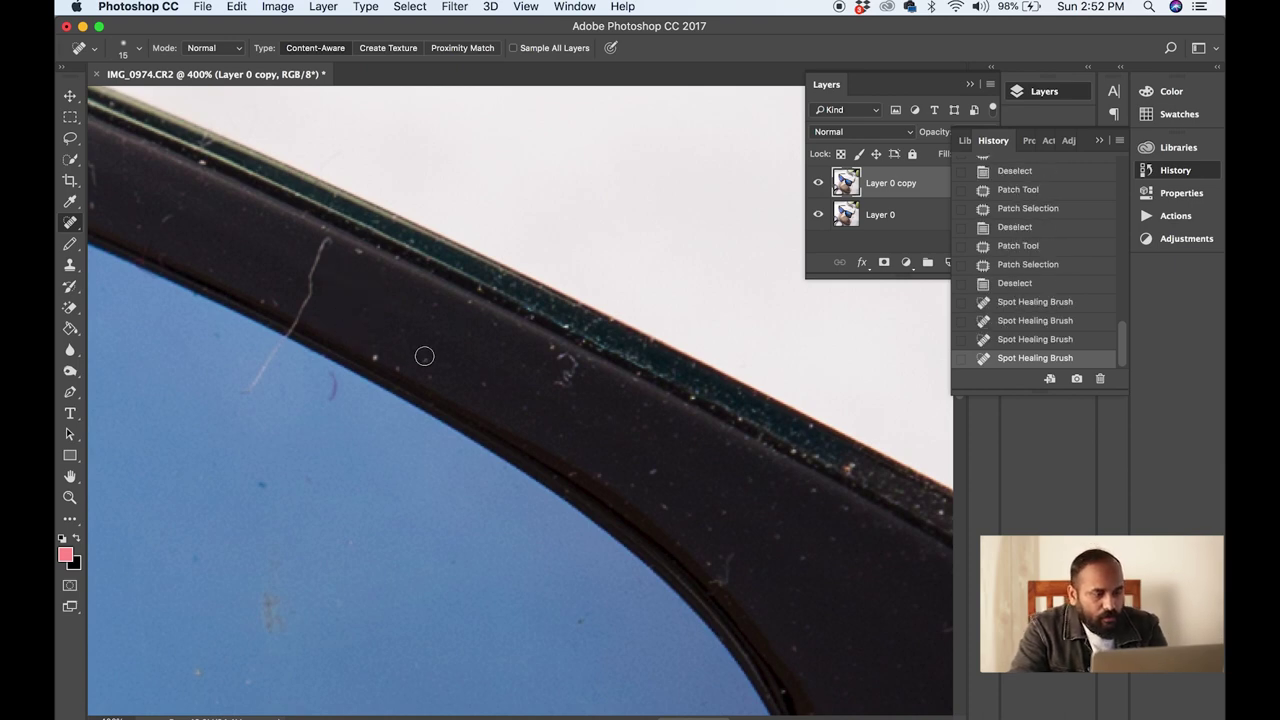
Step: Heal the dust specks and the whitish scuff mark on the black frame between the hair-like fibre and the teal edge
{"action": "left_click", "coordinate": [378, 357]}
{"action": "left_click", "coordinate": [432, 362]}
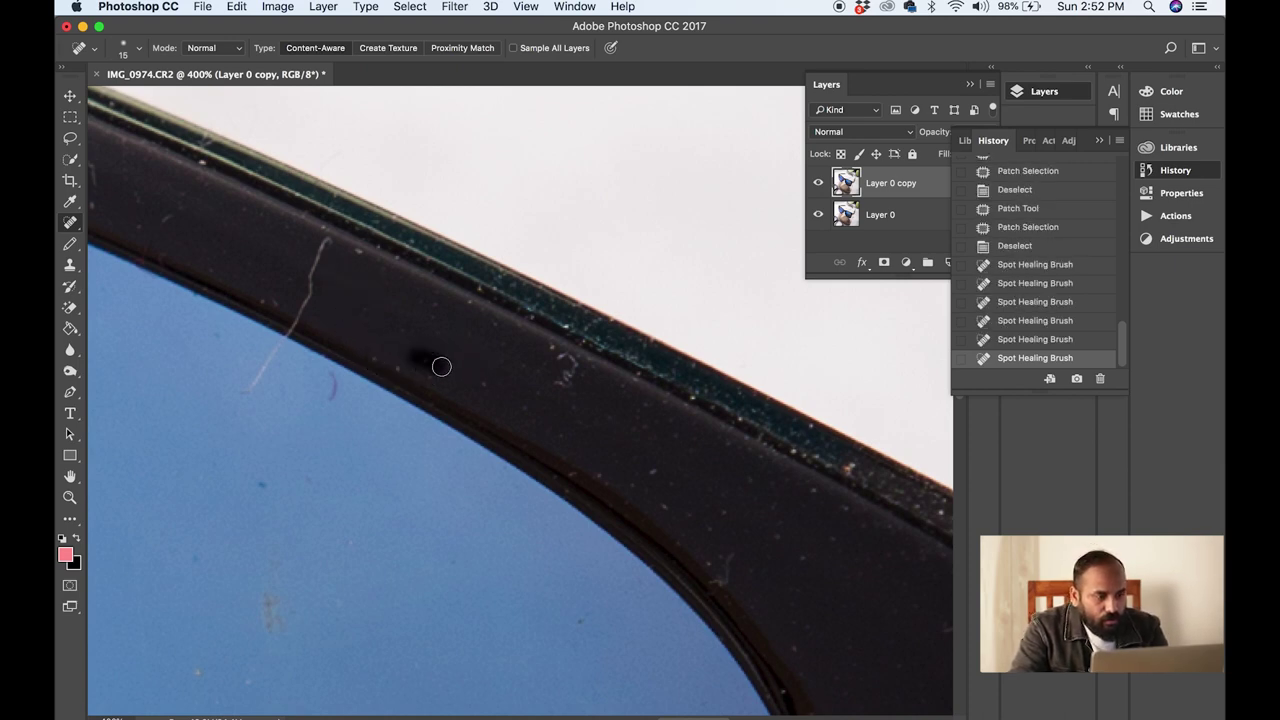
{"action": "left_click", "coordinate": [370, 353]}
{"action": "left_click", "coordinate": [420, 370]}
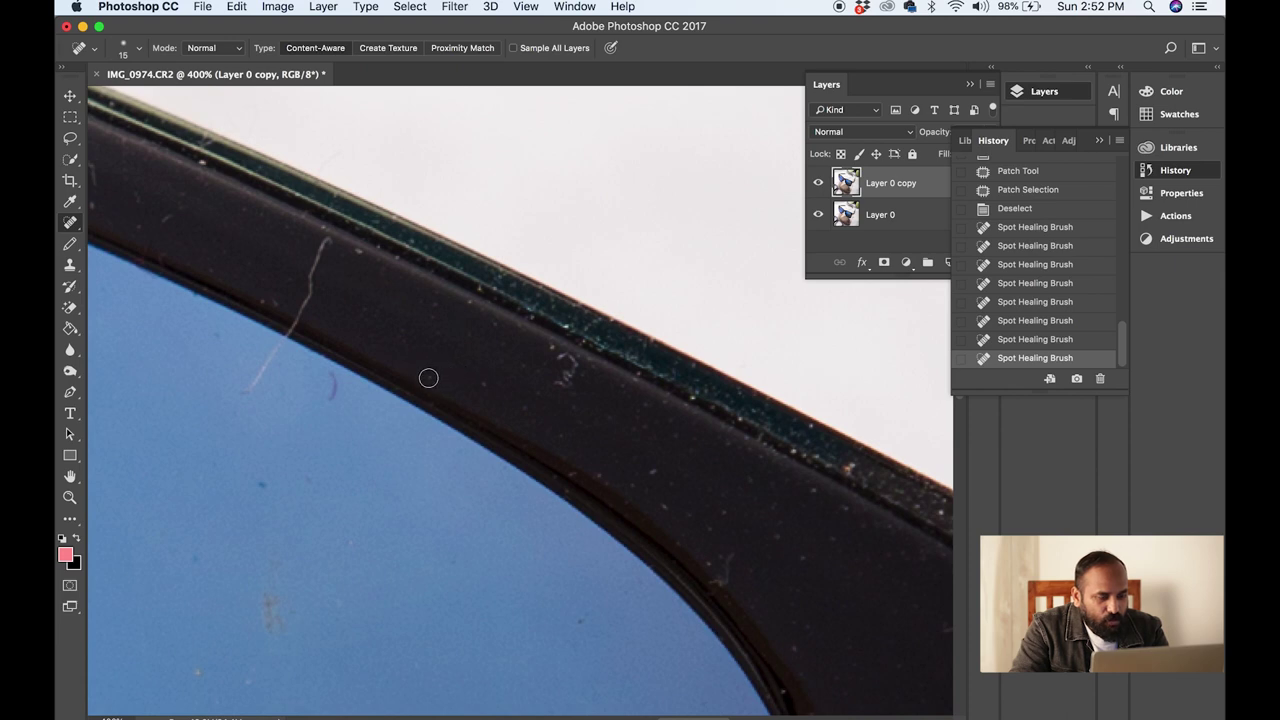
{"action": "left_click", "coordinate": [442, 381]}
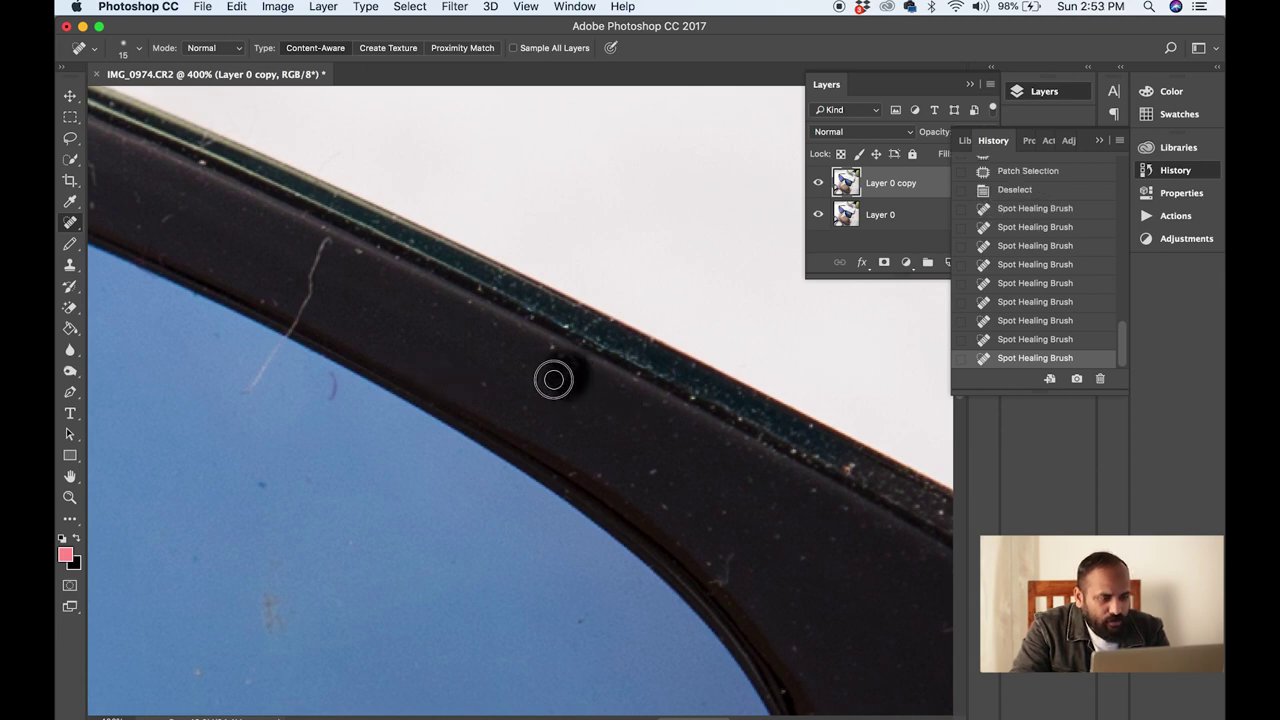
{"action": "left_click", "coordinate": [551, 377]}
{"action": "left_click", "coordinate": [494, 384]}
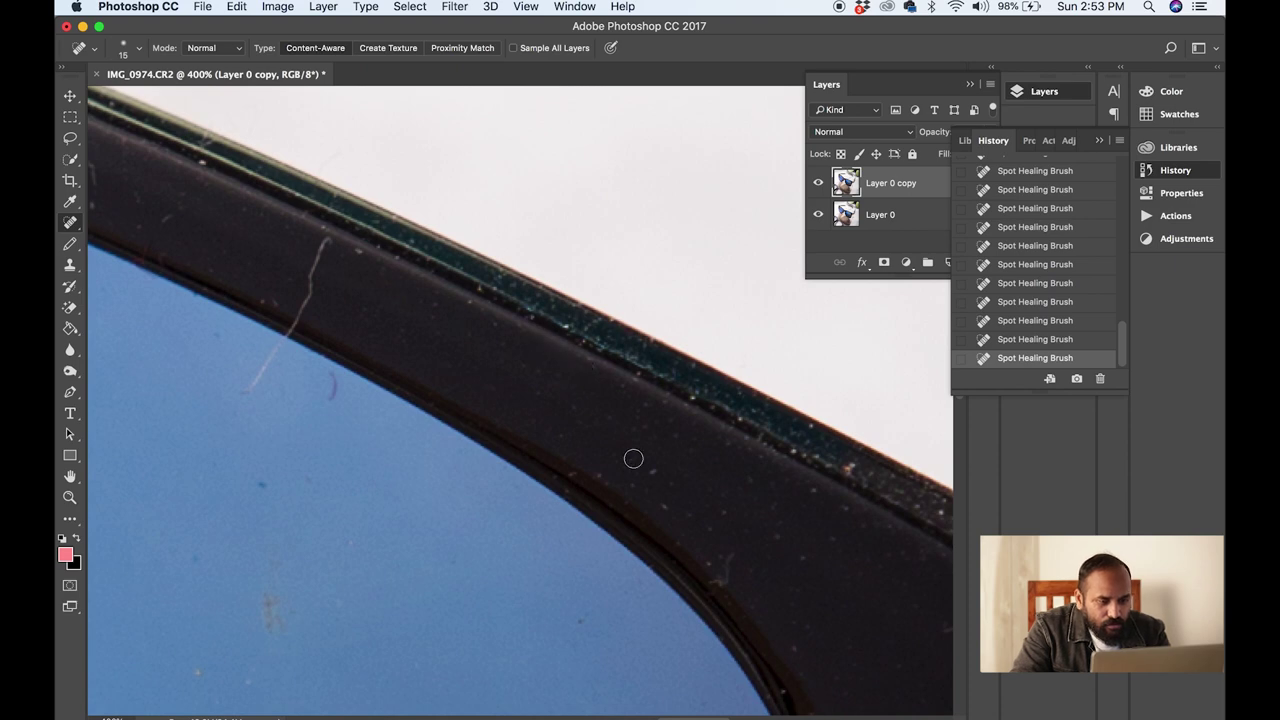
{"action": "scroll", "coordinate": [755, 503], "scroll_direction": "right", "scroll_amount": 3}
{"action": "scroll", "coordinate": [755, 503], "scroll_direction": "down", "scroll_amount": 1}
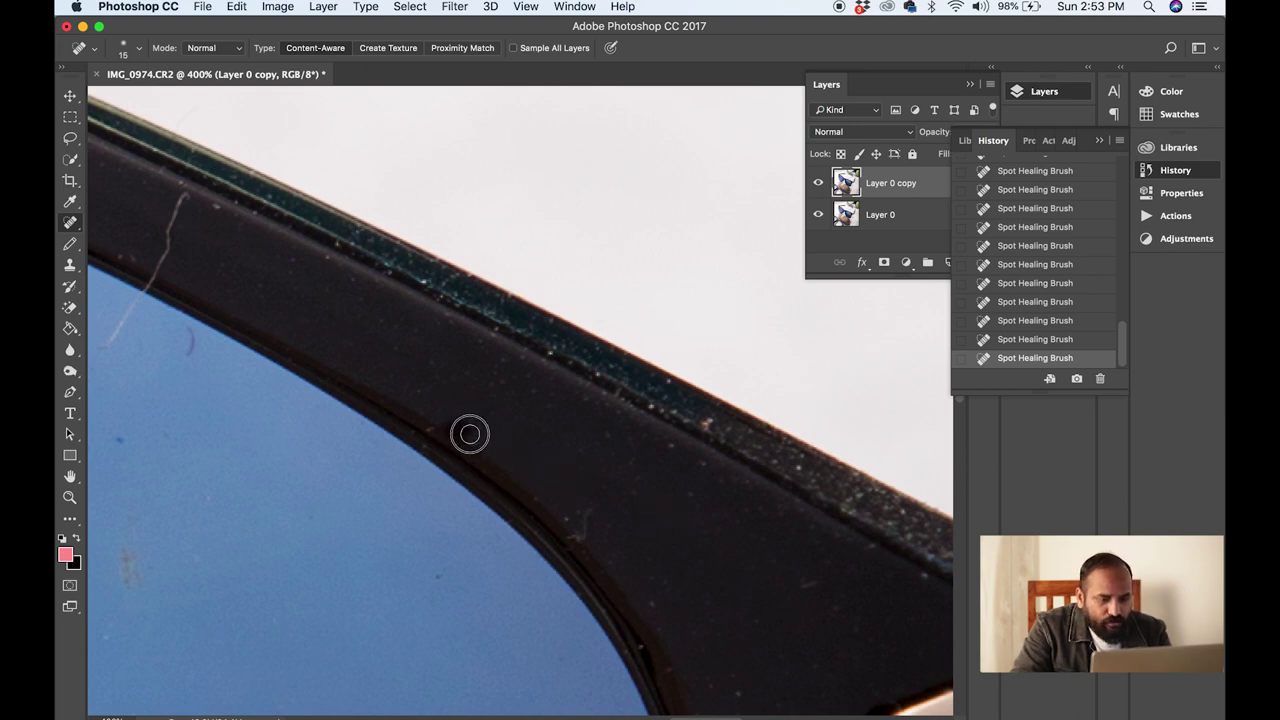
{"action": "scroll", "coordinate": [541, 441], "scroll_direction": "down", "scroll_amount": 5}
{"action": "scroll", "coordinate": [541, 441], "scroll_direction": "right", "scroll_amount": 2}
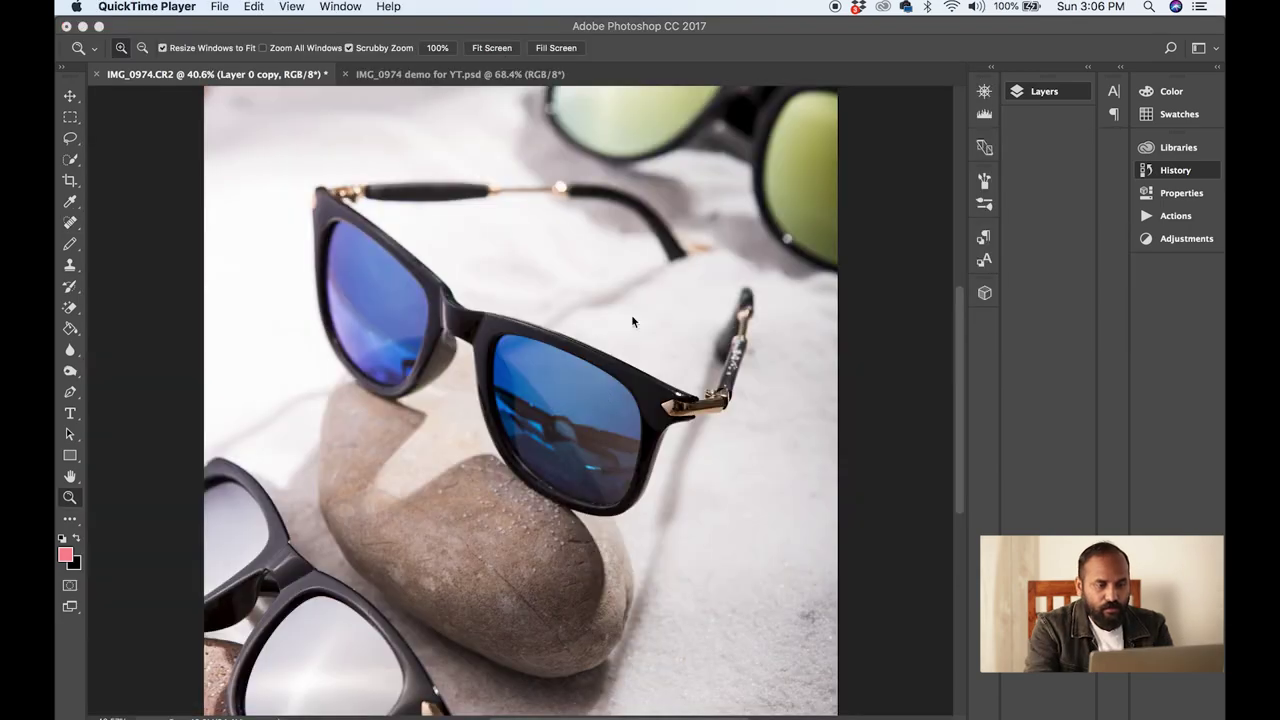
Step: Set up the Clone Stamp at size 35 for the dark reflection on the gold hinge plate beside the right-hand blue lens
{"action": "left_click", "coordinate": [631, 320]}
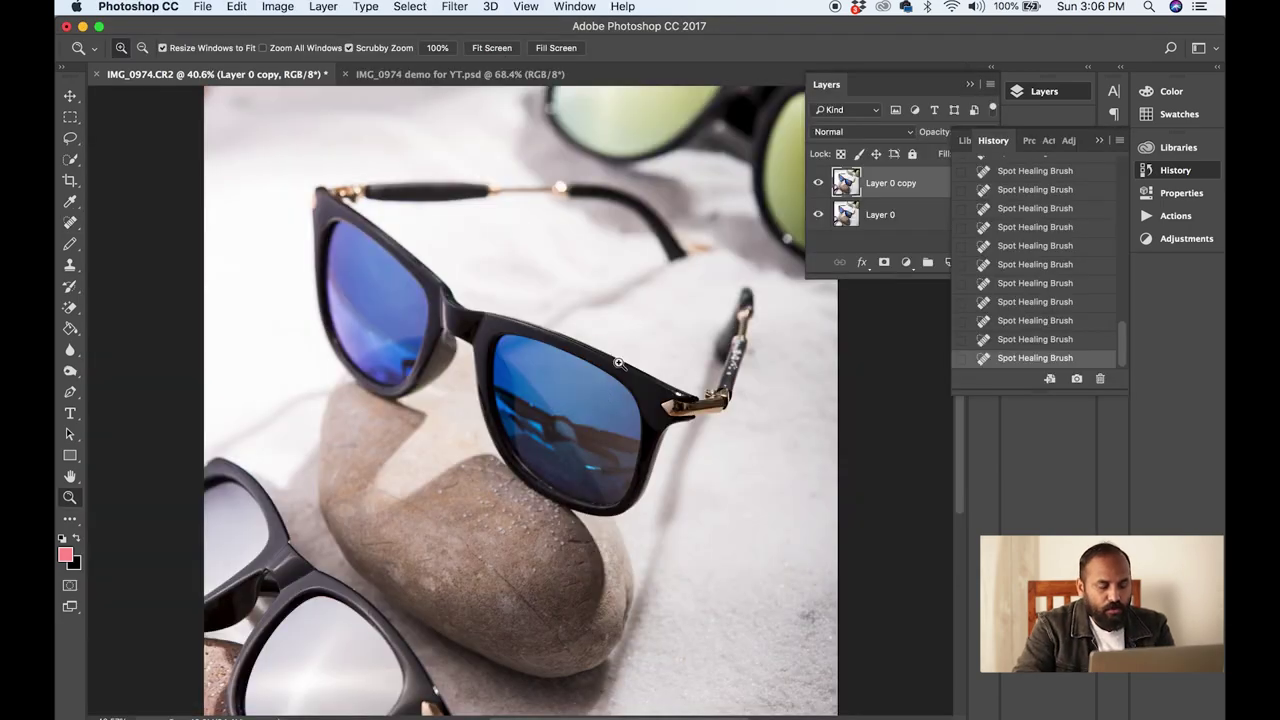
{"action": "left_click", "coordinate": [598, 358]}
{"action": "left_click", "coordinate": [596, 356]}
{"action": "key", "text": "super+minus"}
{"action": "key", "text": "super+minus"}
{"action": "key", "text": "super+minus"}
{"action": "key", "text": "super+minus"}
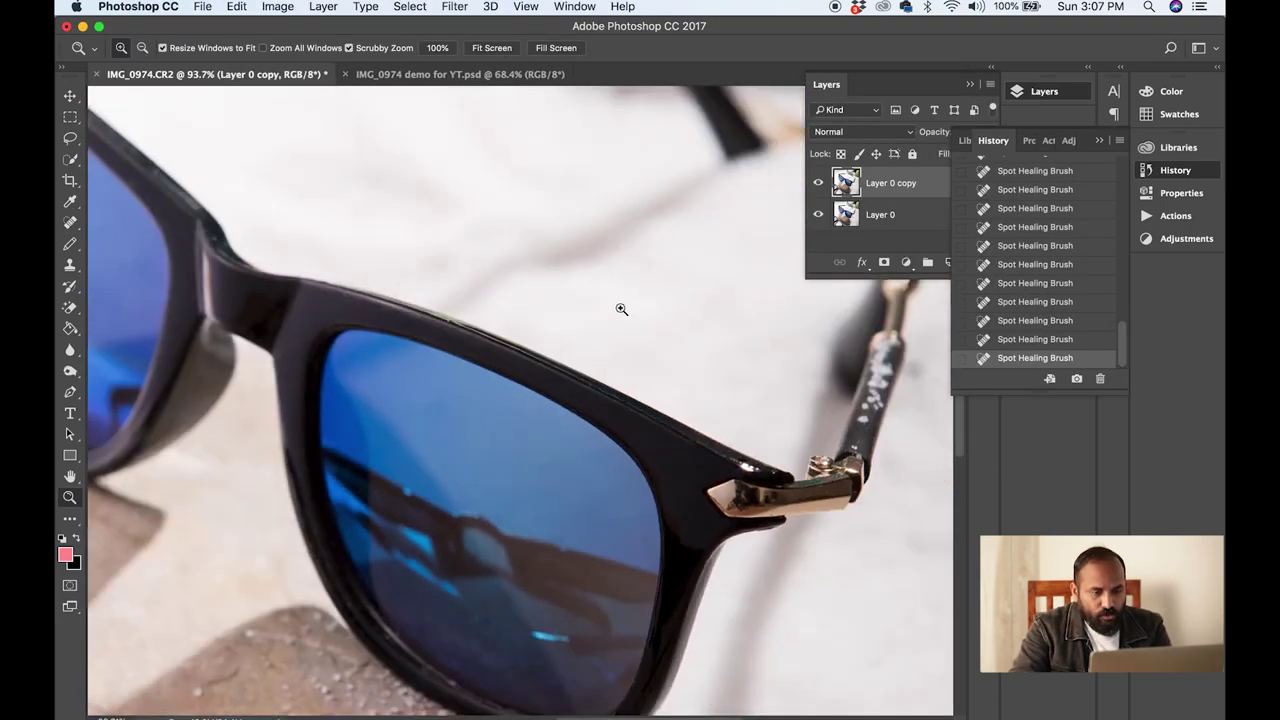
{"action": "key", "text": "super+plus"}
{"action": "scroll", "coordinate": [592, 398], "scroll_direction": "right", "scroll_amount": 3}
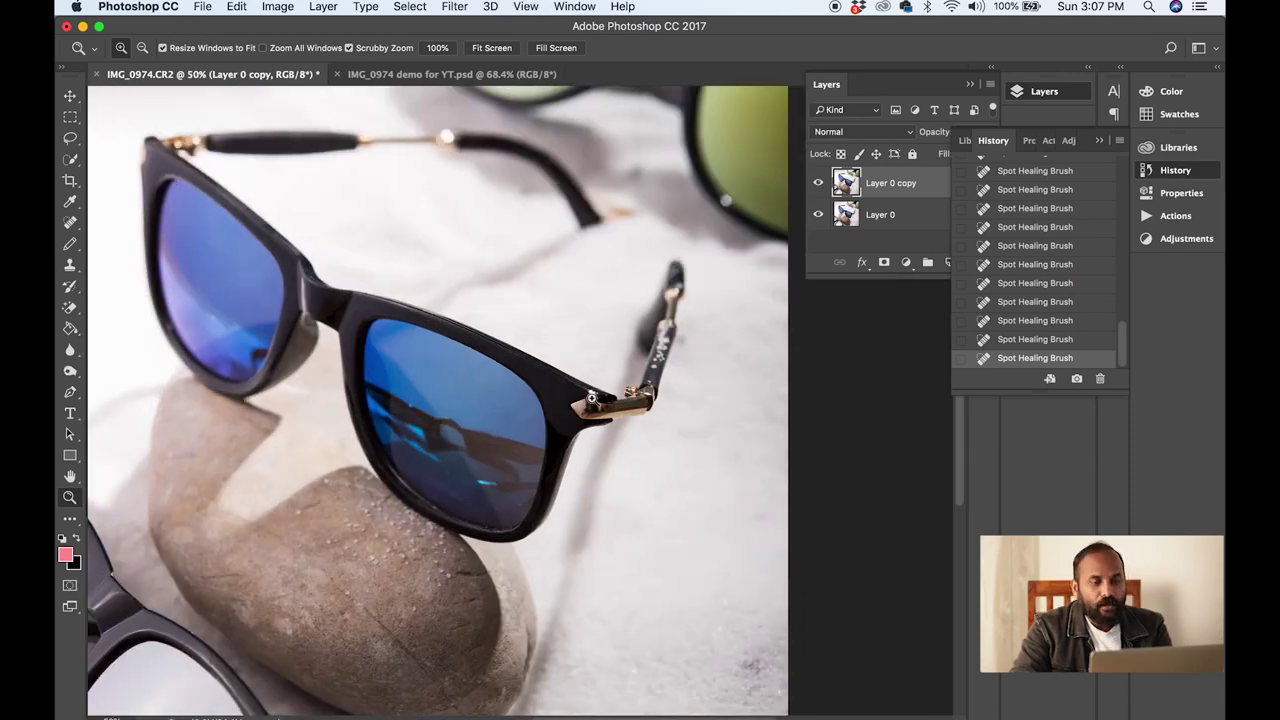
{"action": "left_click", "coordinate": [601, 409]}
{"action": "left_click", "coordinate": [600, 409]}
{"action": "left_click", "coordinate": [600, 409]}
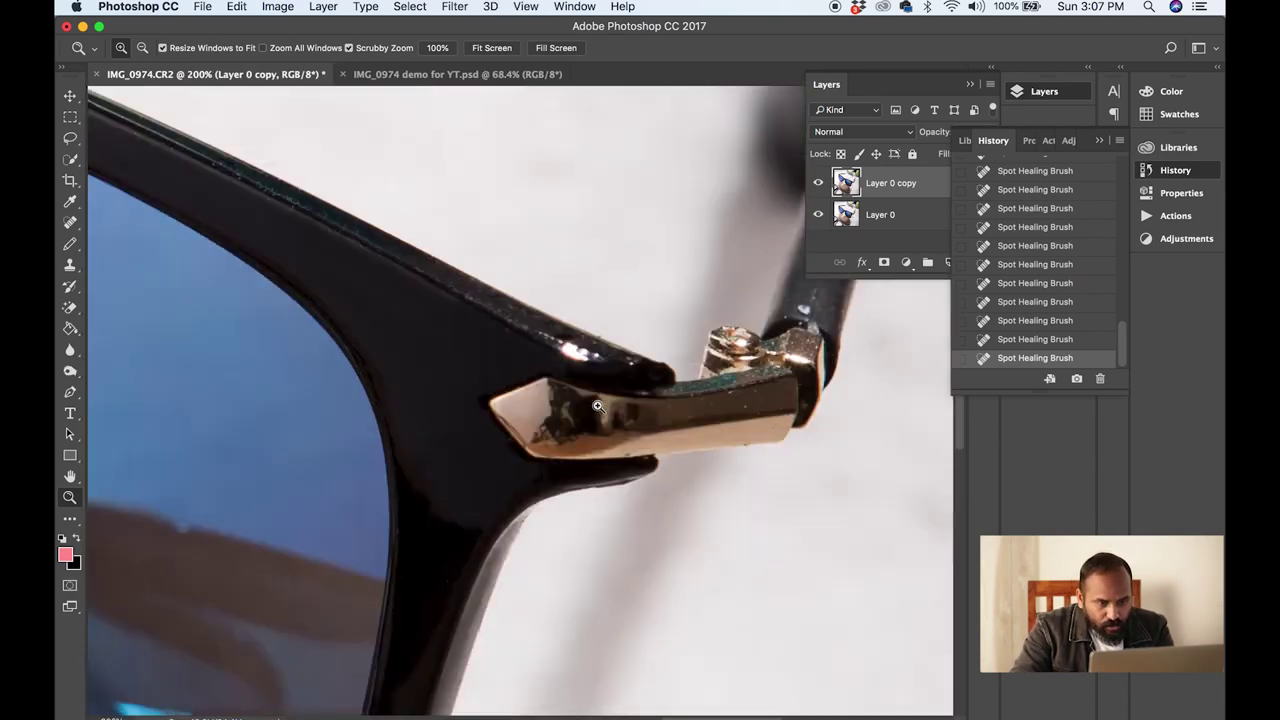
{"action": "left_click", "coordinate": [600, 409]}
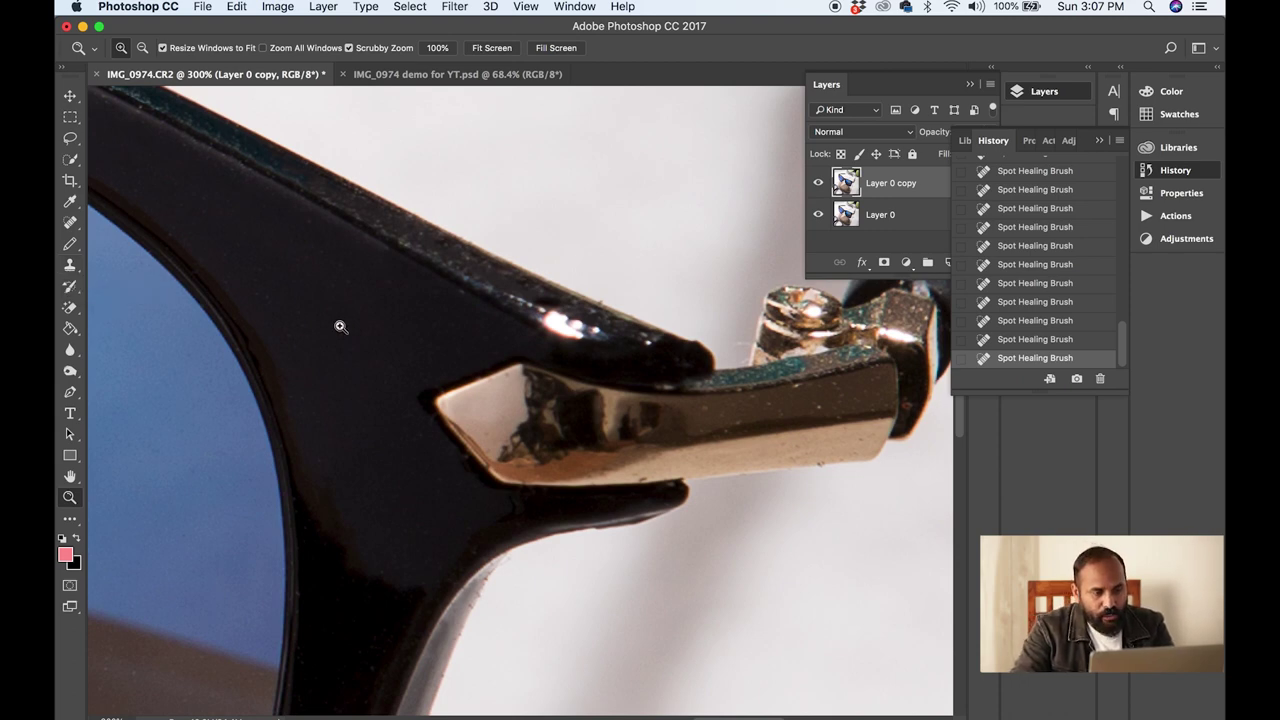
{"action": "key", "text": "s"}
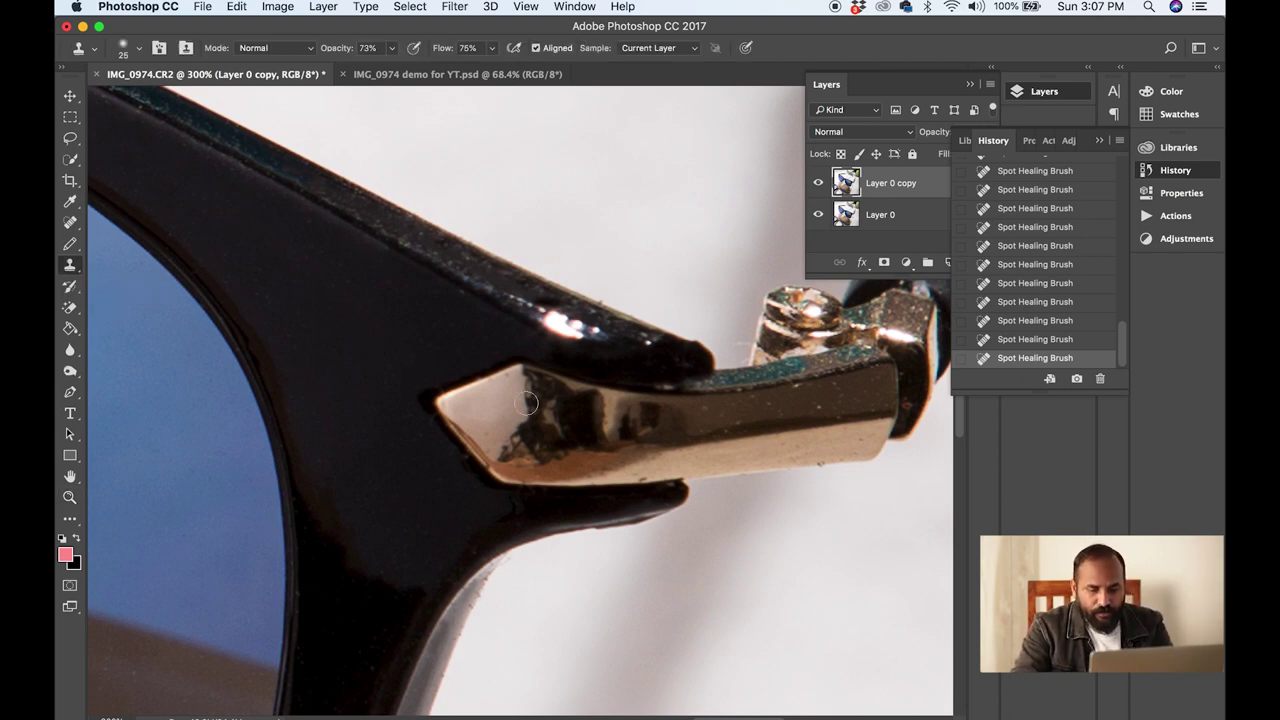
{"action": "key", "text": "bracketright"}
{"action": "key", "text": "bracketright"}
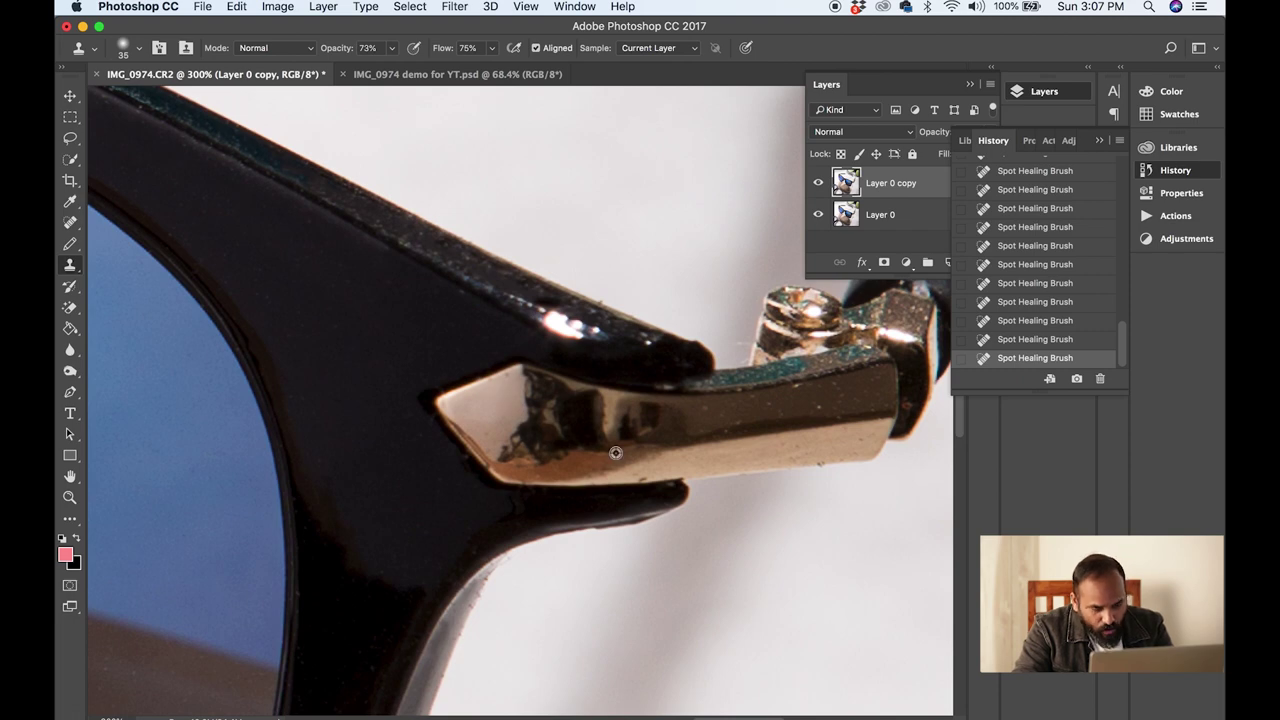
Step: Try to clone light metal over the dark reflection near the gold plate's pointed end, and undo the last stroke
{"action": "left_click", "coordinate": [490, 423]}
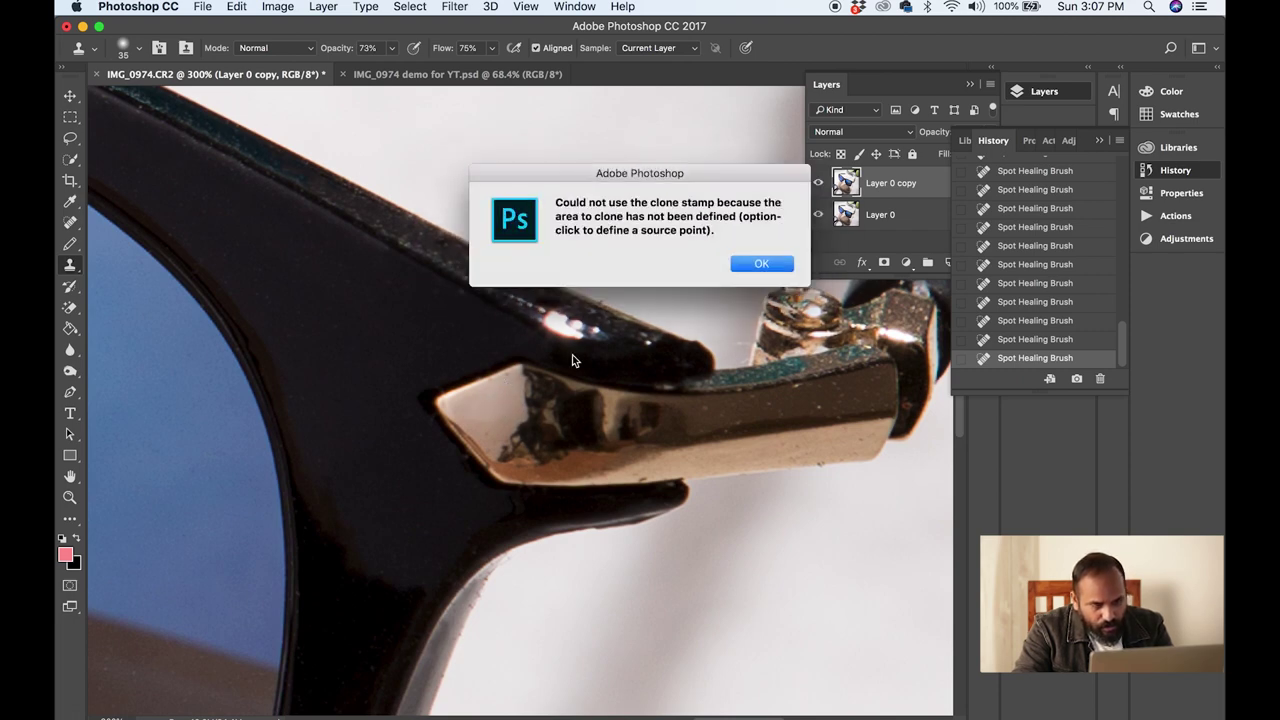
{"action": "left_click", "coordinate": [765, 256]}
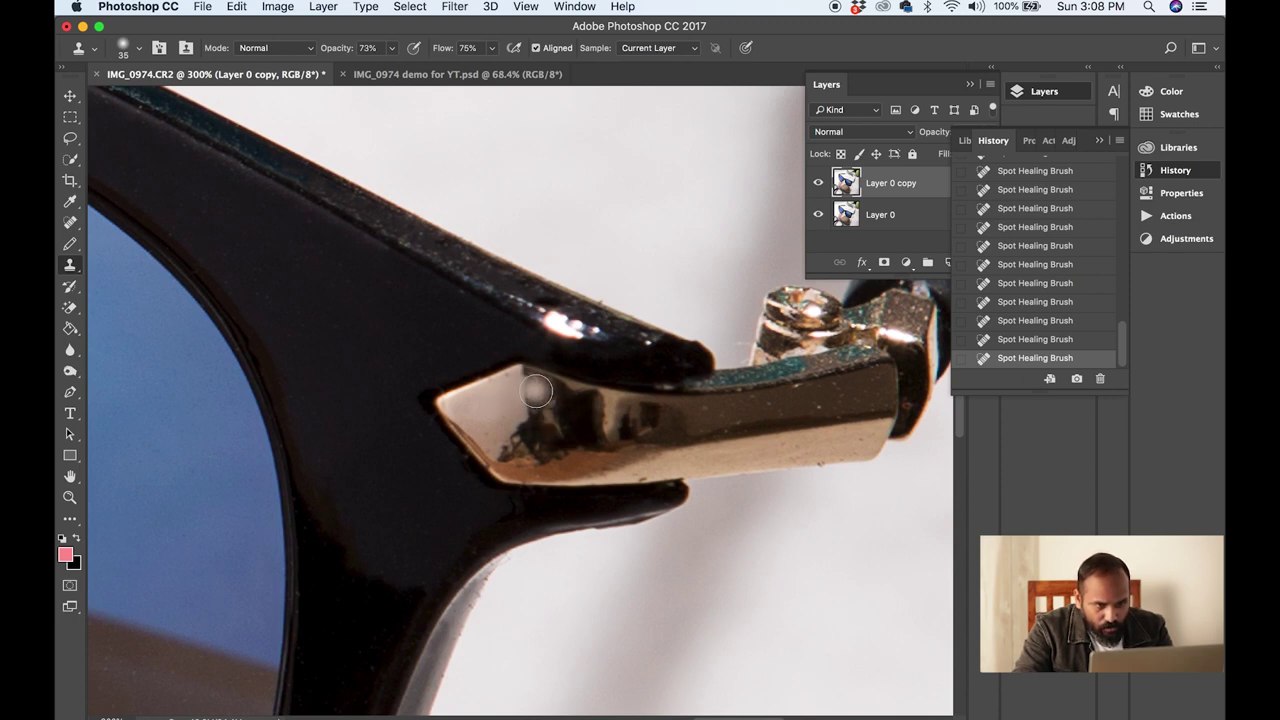
{"action": "left_click", "coordinate": [535, 389]}
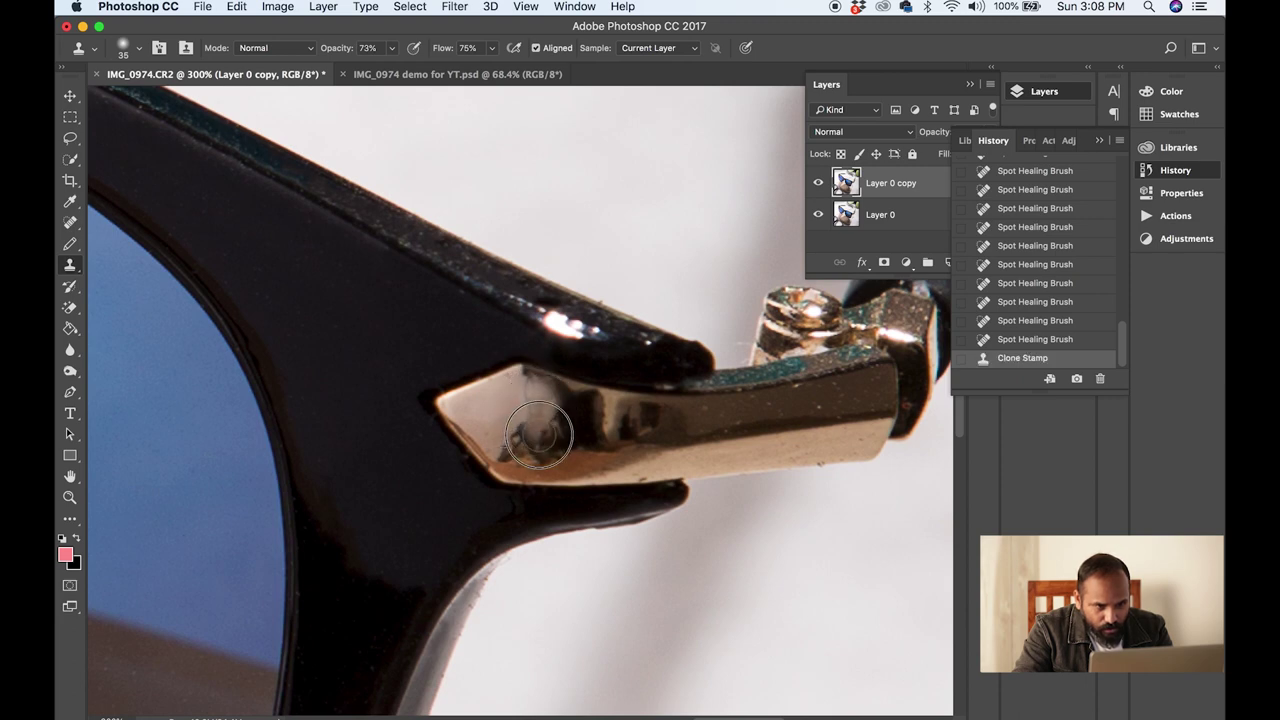
{"action": "mouse_move", "coordinate": [525, 432]}
{"action": "left_mouse_down"}
{"action": "mouse_move", "coordinate": [508, 437]}
{"action": "mouse_move", "coordinate": [515, 454]}
{"action": "left_mouse_up"}
{"action": "key", "text": "super+z"}
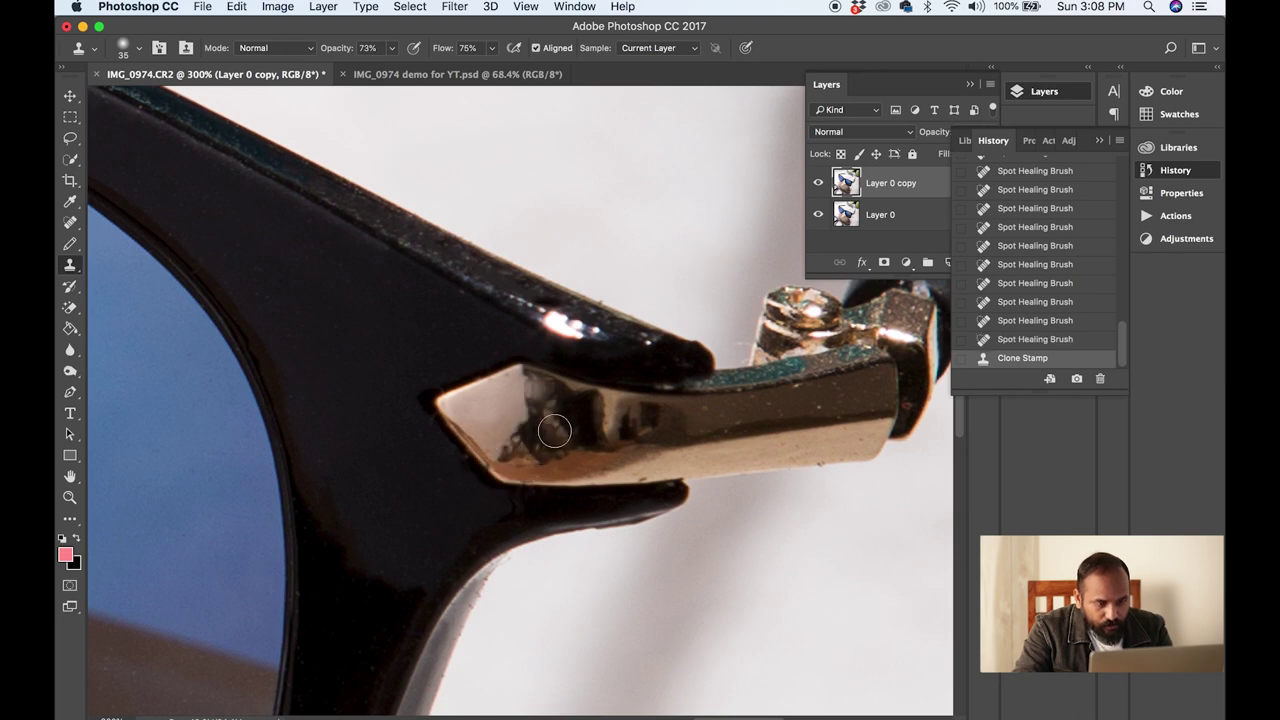
Step: Clone the light metal tone over the left part of the plate's dark reflection, raising the flow to 81%
{"action": "left_click_drag", "start_coordinate": [545, 405], "coordinate": [546, 406]}
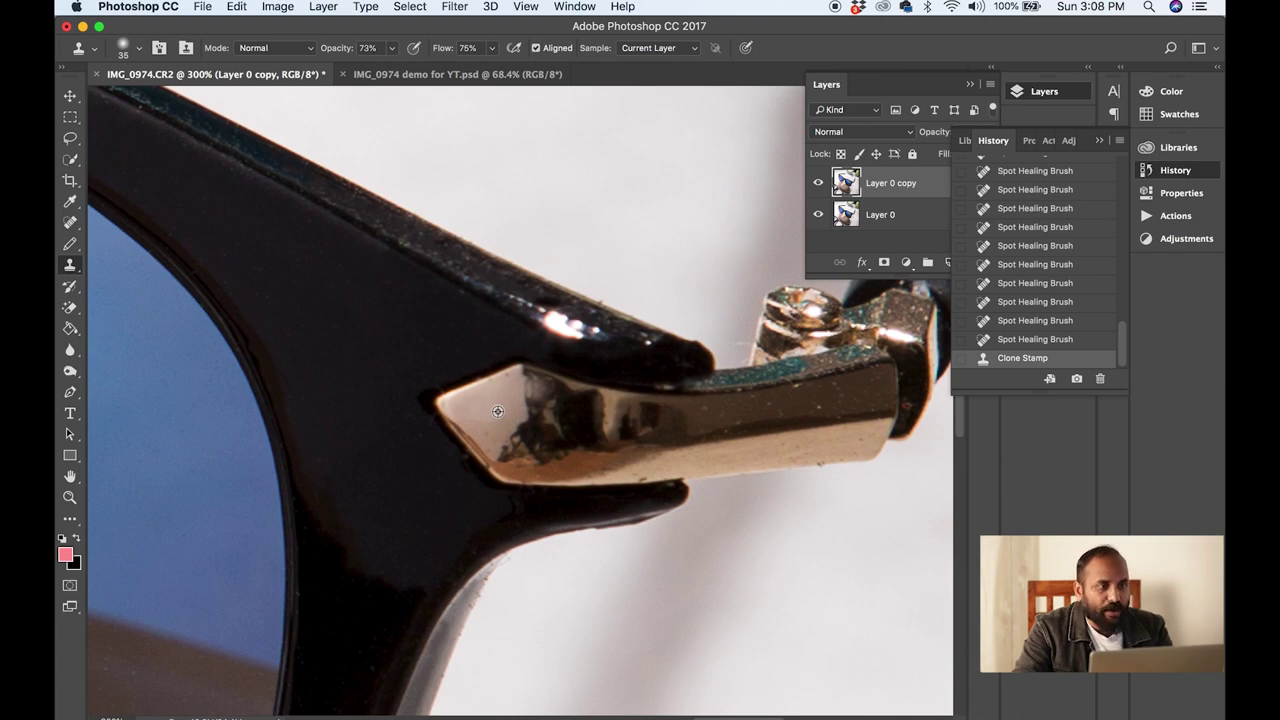
{"action": "left_click", "coordinate": [534, 425]}
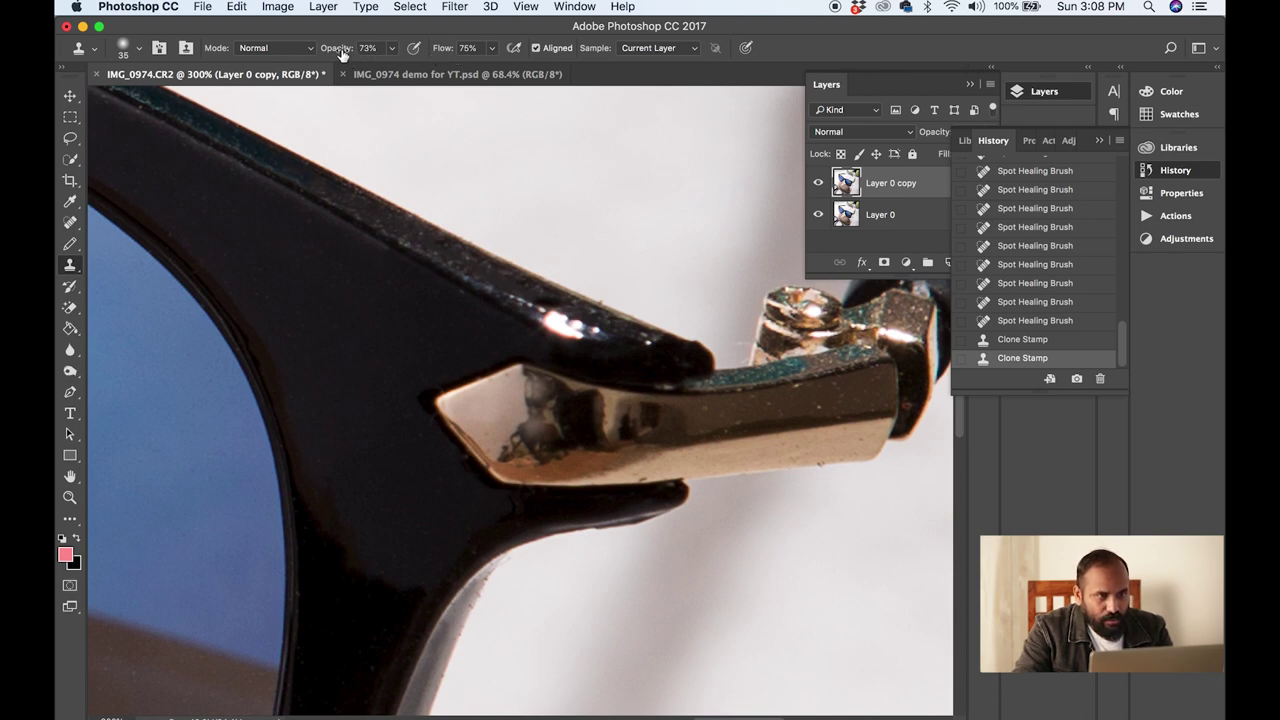
{"action": "left_click_drag", "start_coordinate": [430, 50], "coordinate": [443, 53]}
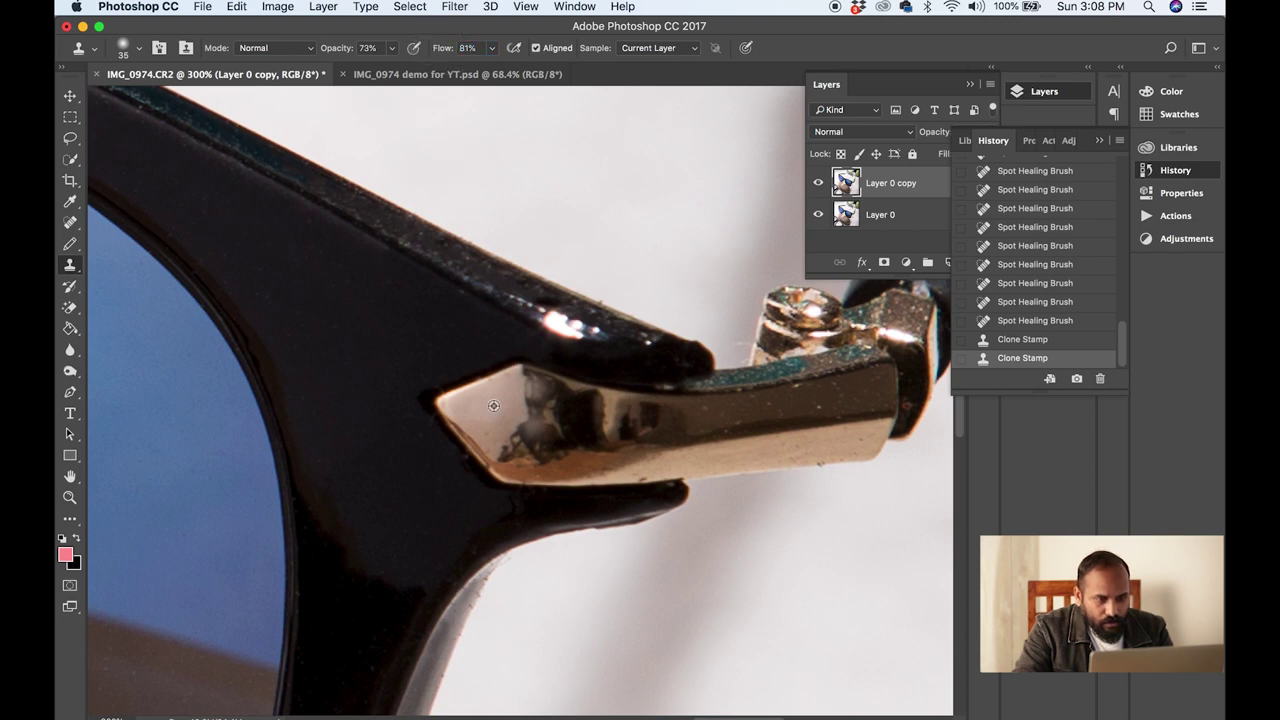
{"action": "mouse_move", "coordinate": [536, 447]}
{"action": "left_mouse_down"}
{"action": "mouse_move", "coordinate": [541, 398]}
{"action": "mouse_move", "coordinate": [544, 420]}
{"action": "left_mouse_up"}
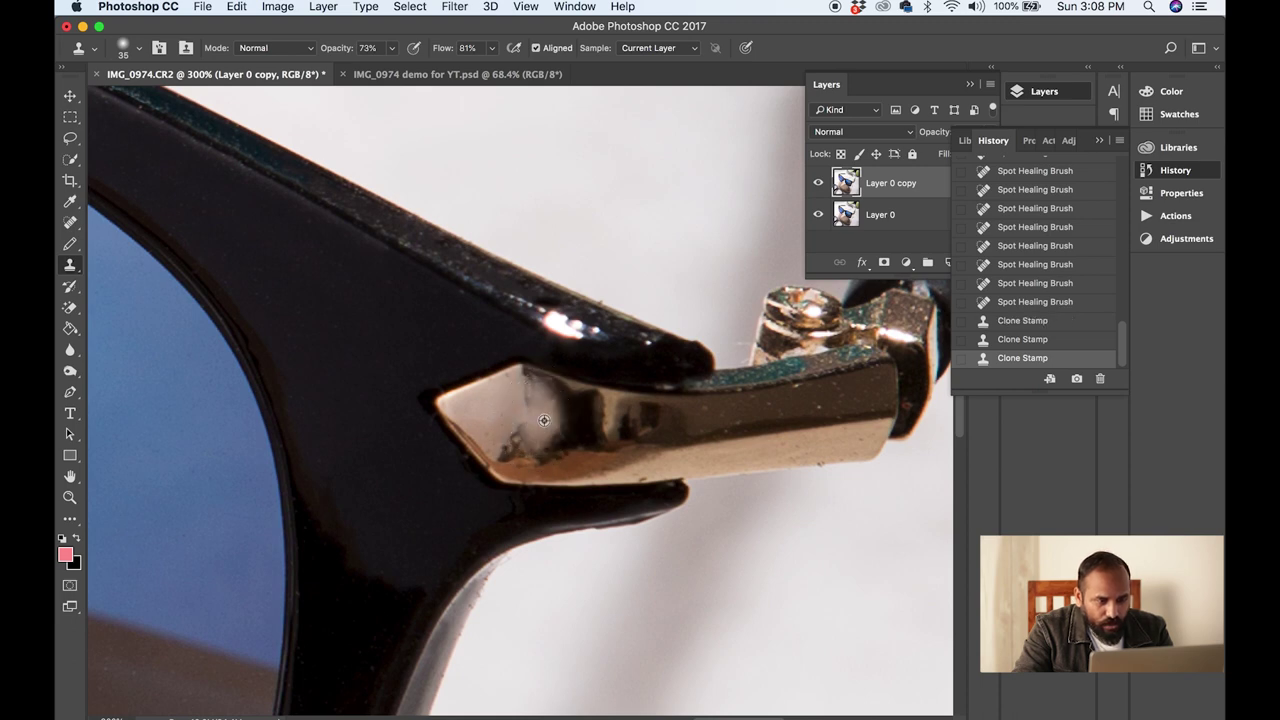
Step: Raise the Clone Stamp flow to 88% and clone light metal over the dark spots low on the plate's pointed end, undoing the last dab
{"action": "left_click", "coordinate": [442, 54]}
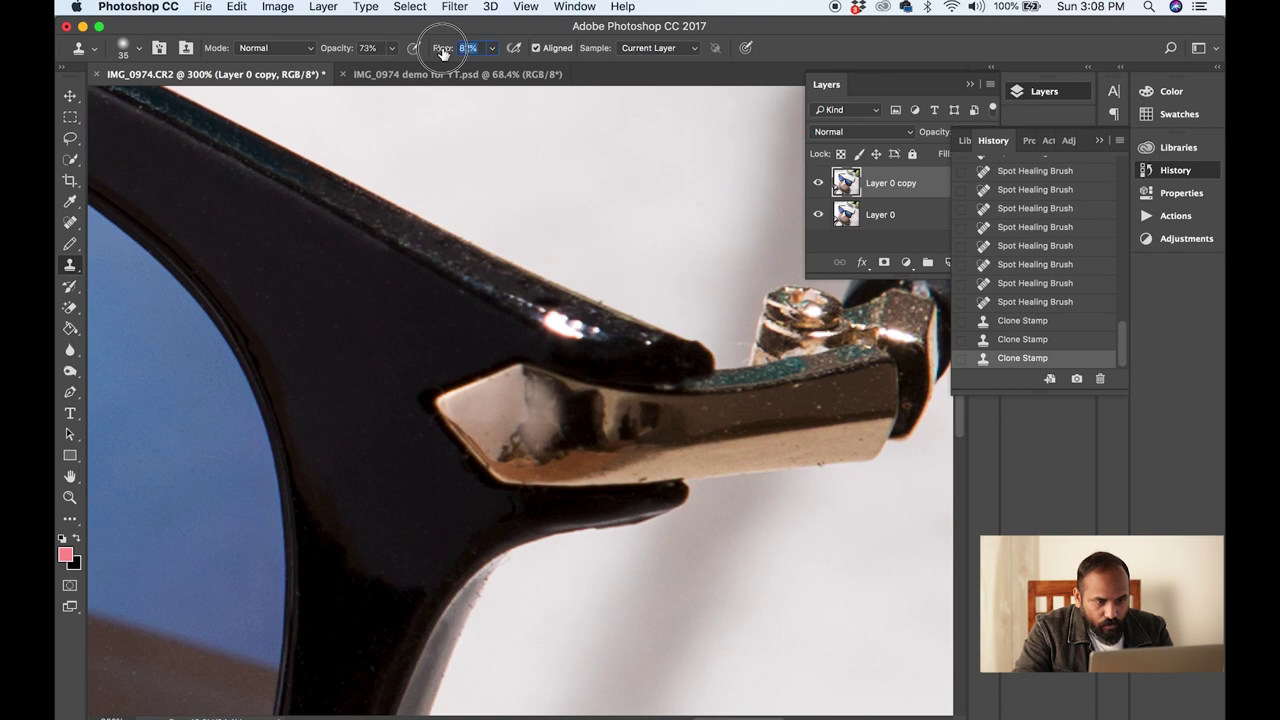
{"action": "left_click_drag", "start_coordinate": [442, 54], "coordinate": [447, 53]}
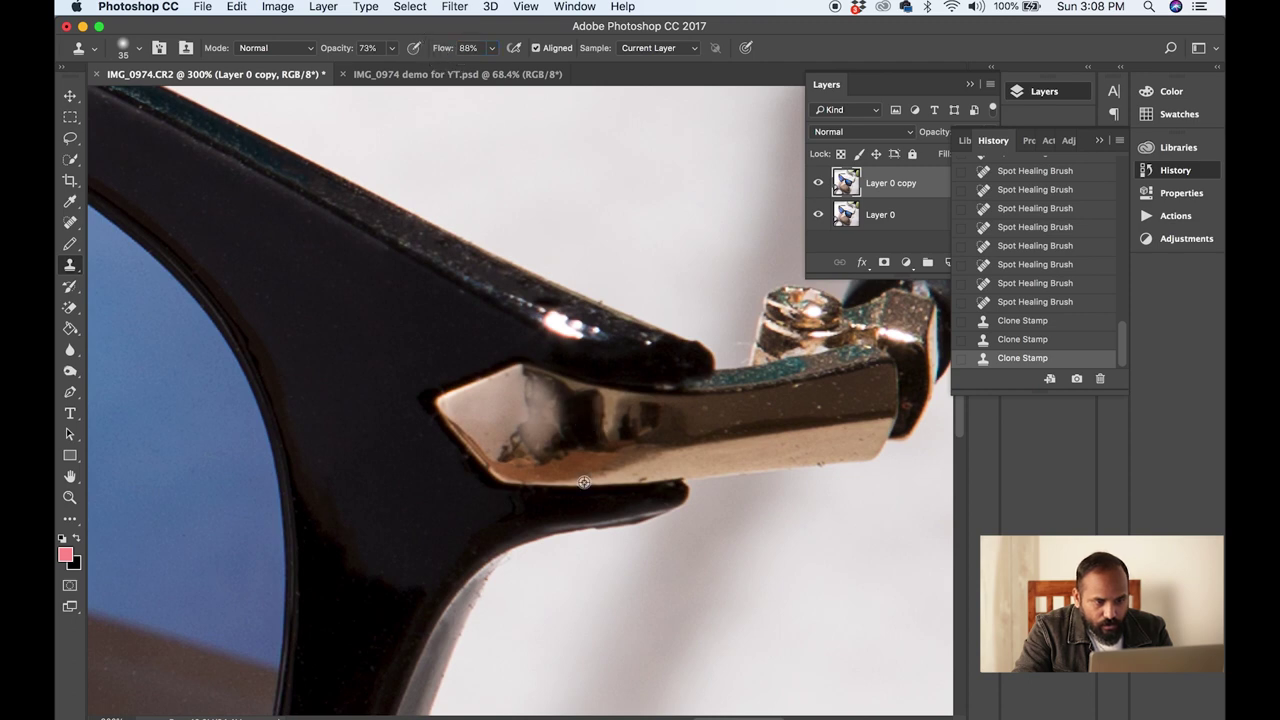
{"action": "left_click", "coordinate": [509, 409], "text": "alt"}
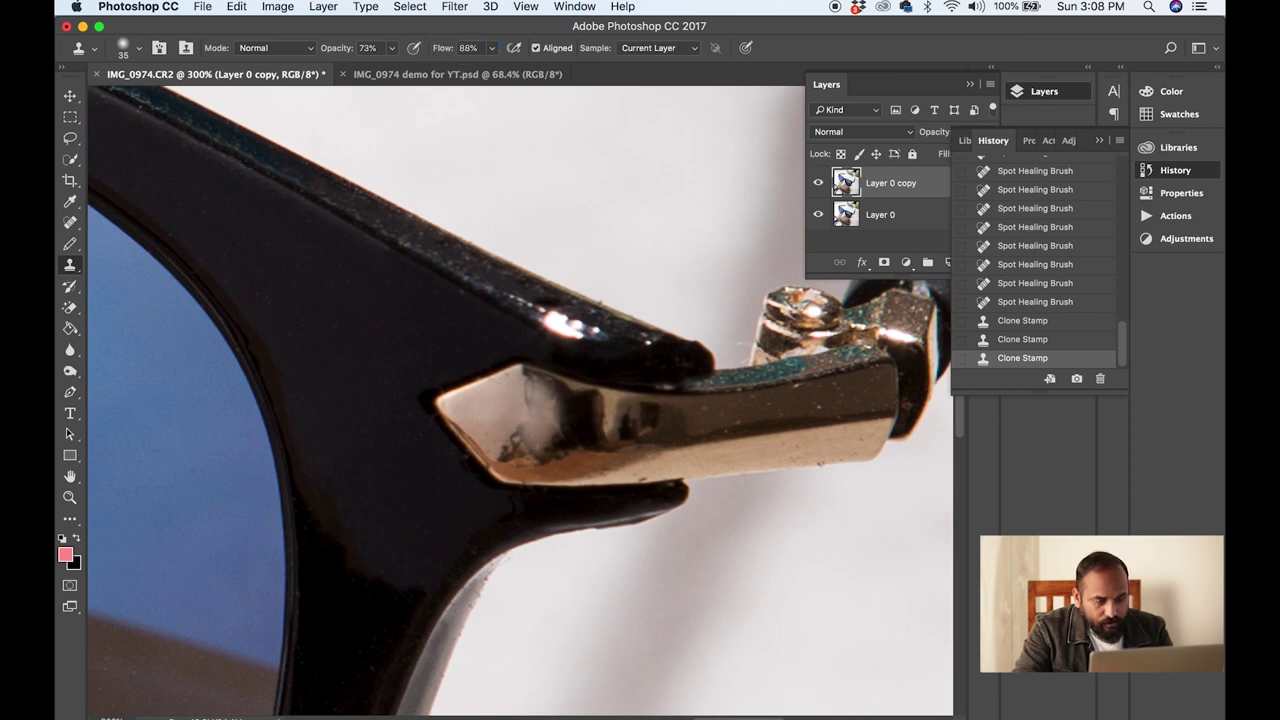
{"action": "mouse_move", "coordinate": [518, 445]}
{"action": "left_mouse_down"}
{"action": "mouse_move", "coordinate": [510, 453]}
{"action": "mouse_move", "coordinate": [537, 453]}
{"action": "mouse_move", "coordinate": [515, 462]}
{"action": "mouse_move", "coordinate": [540, 458]}
{"action": "mouse_move", "coordinate": [528, 425]}
{"action": "mouse_move", "coordinate": [500, 468]}
{"action": "mouse_move", "coordinate": [510, 445]}
{"action": "mouse_move", "coordinate": [565, 438]}
{"action": "mouse_move", "coordinate": [525, 392]}
{"action": "mouse_move", "coordinate": [580, 423]}
{"action": "mouse_move", "coordinate": [529, 436]}
{"action": "left_mouse_up"}
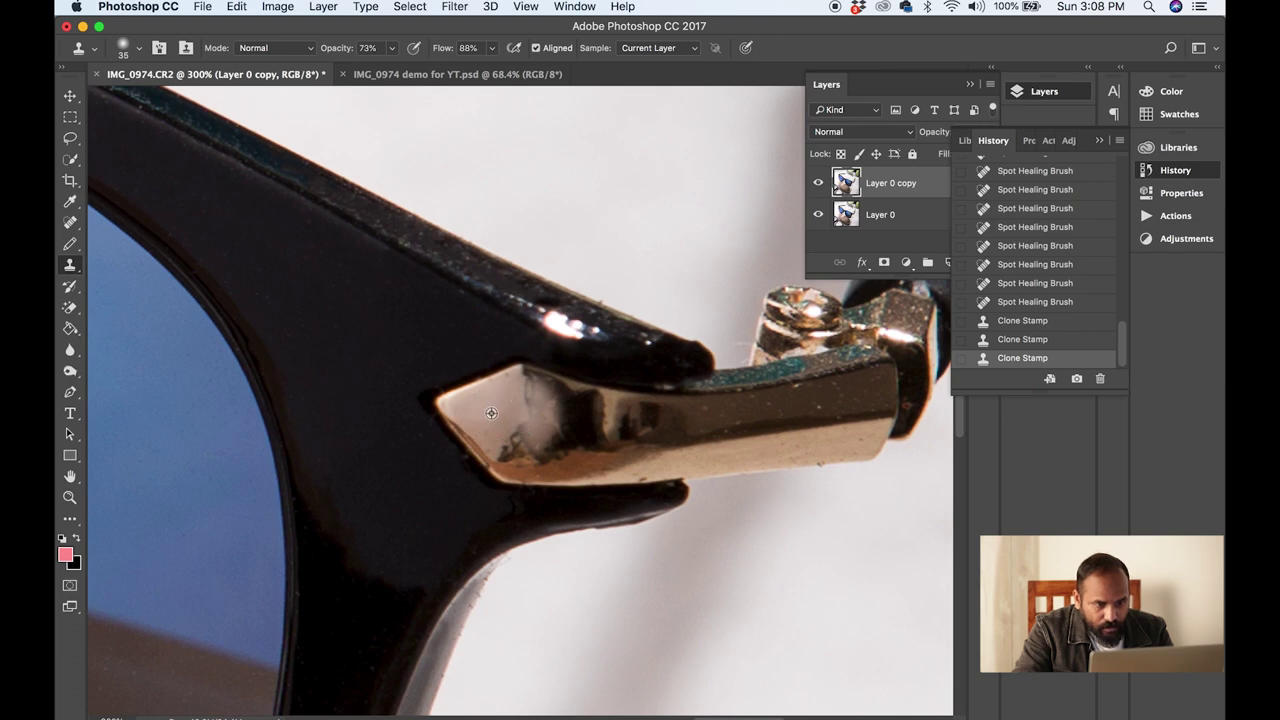
{"action": "mouse_move", "coordinate": [504, 413]}
{"action": "left_mouse_down"}
{"action": "mouse_move", "coordinate": [545, 432]}
{"action": "mouse_move", "coordinate": [518, 447]}
{"action": "left_mouse_up"}
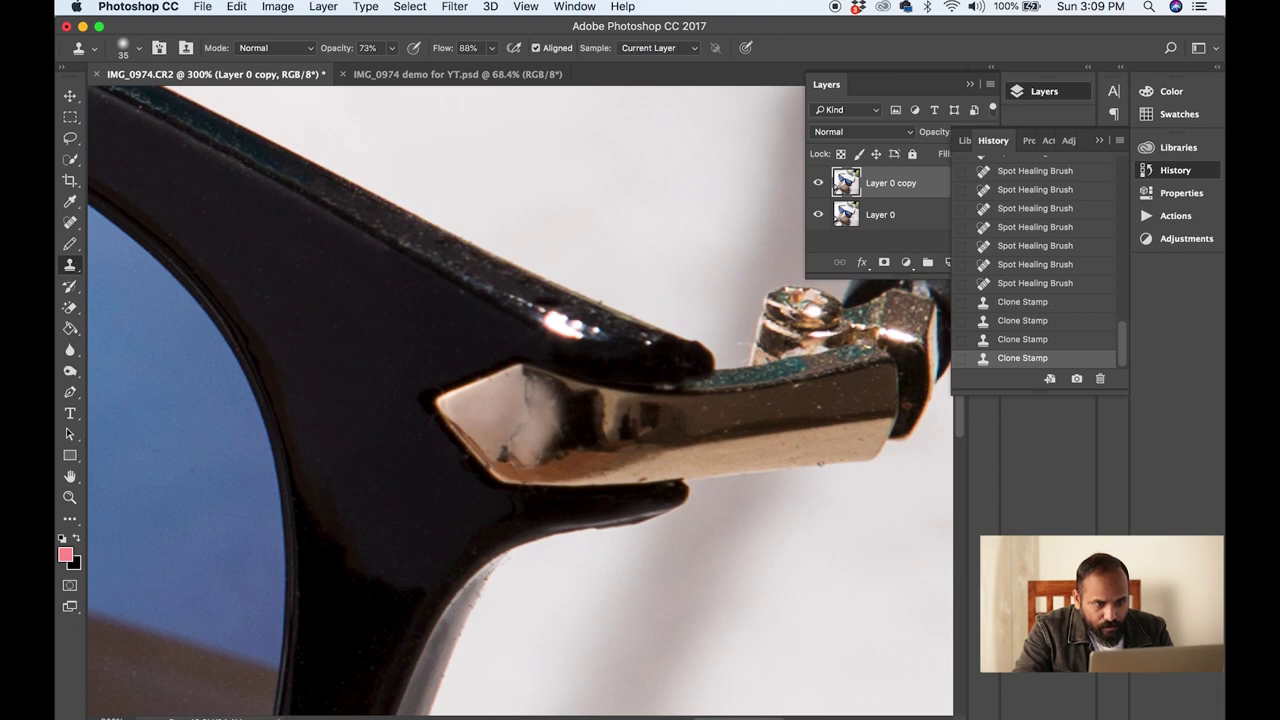
{"action": "left_click", "coordinate": [508, 450]}
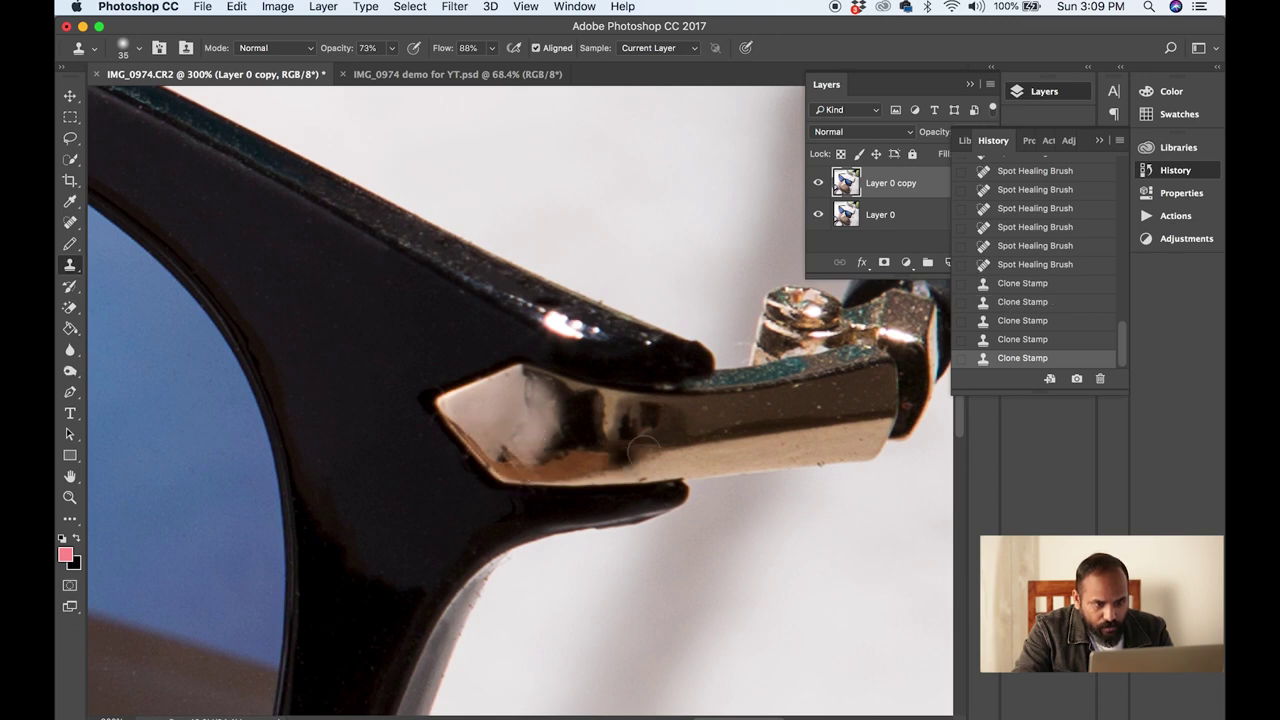
{"action": "key", "text": "super+z"}
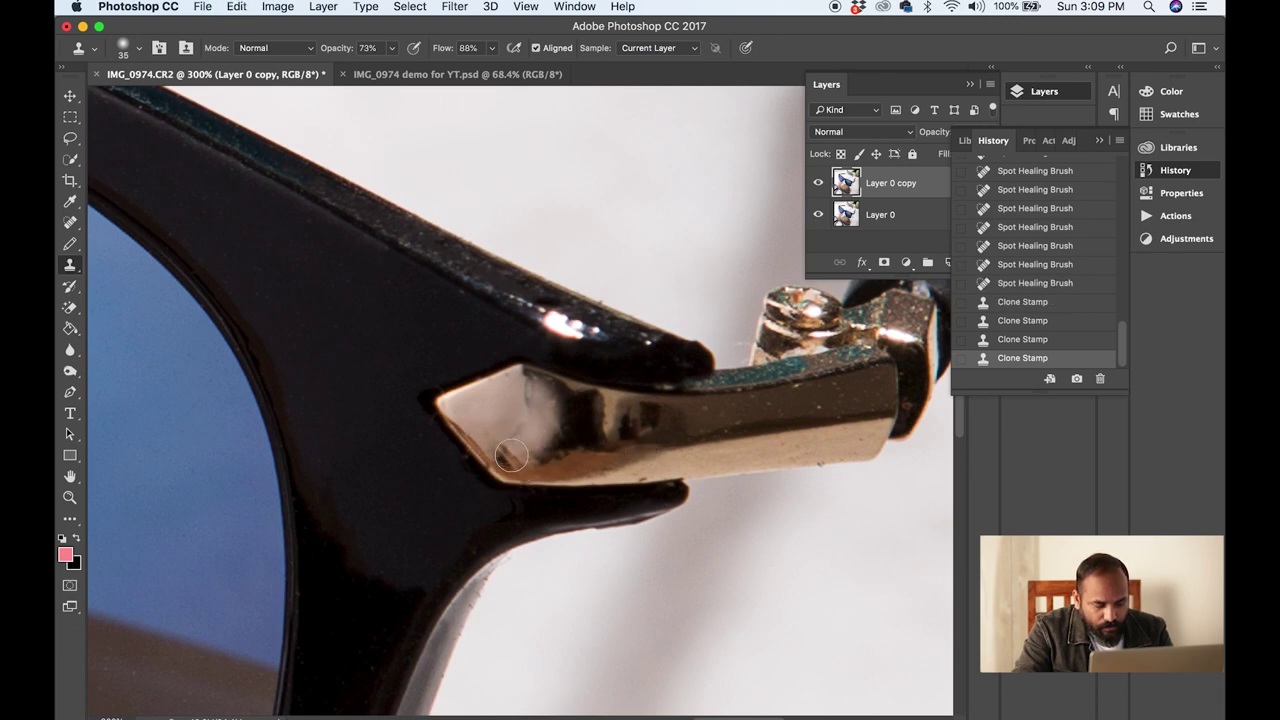
Step: Clone the light metal tone across the remaining dark band in the middle of the reflection, and undo the final stroke
{"action": "left_click_drag", "start_coordinate": [524, 446], "coordinate": [543, 385]}
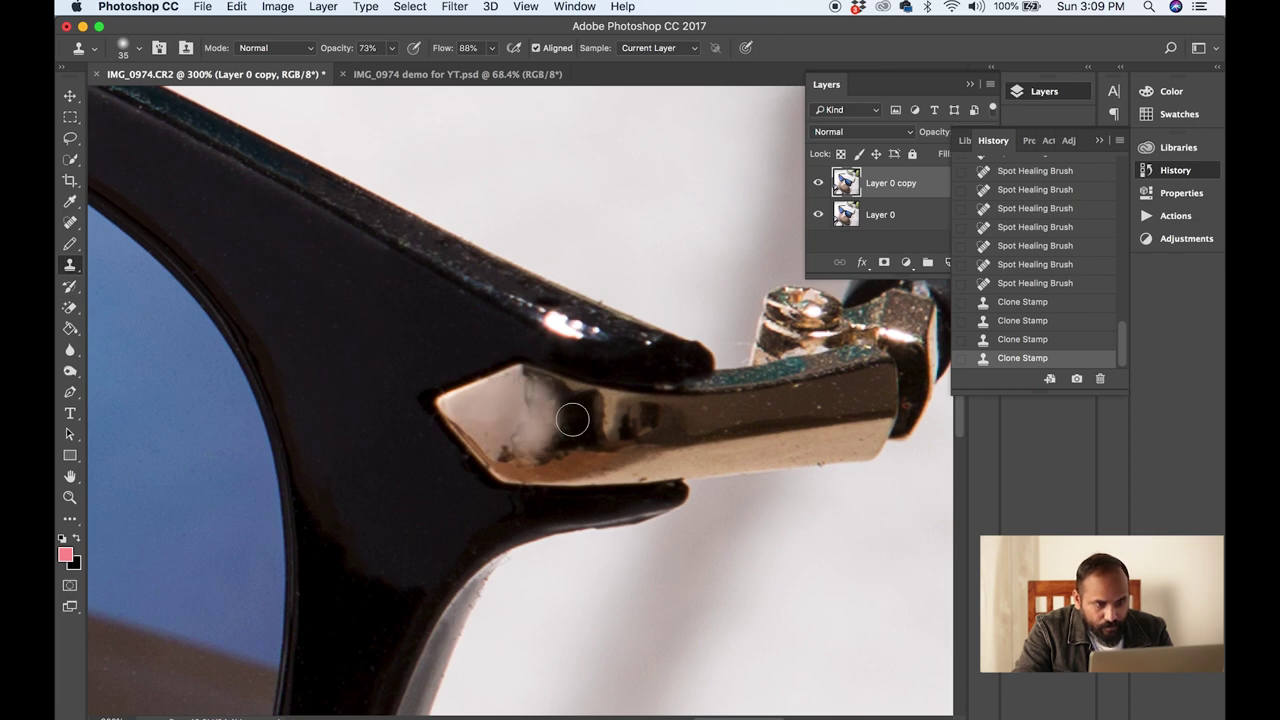
{"action": "left_click_drag", "start_coordinate": [573, 420], "coordinate": [588, 408]}
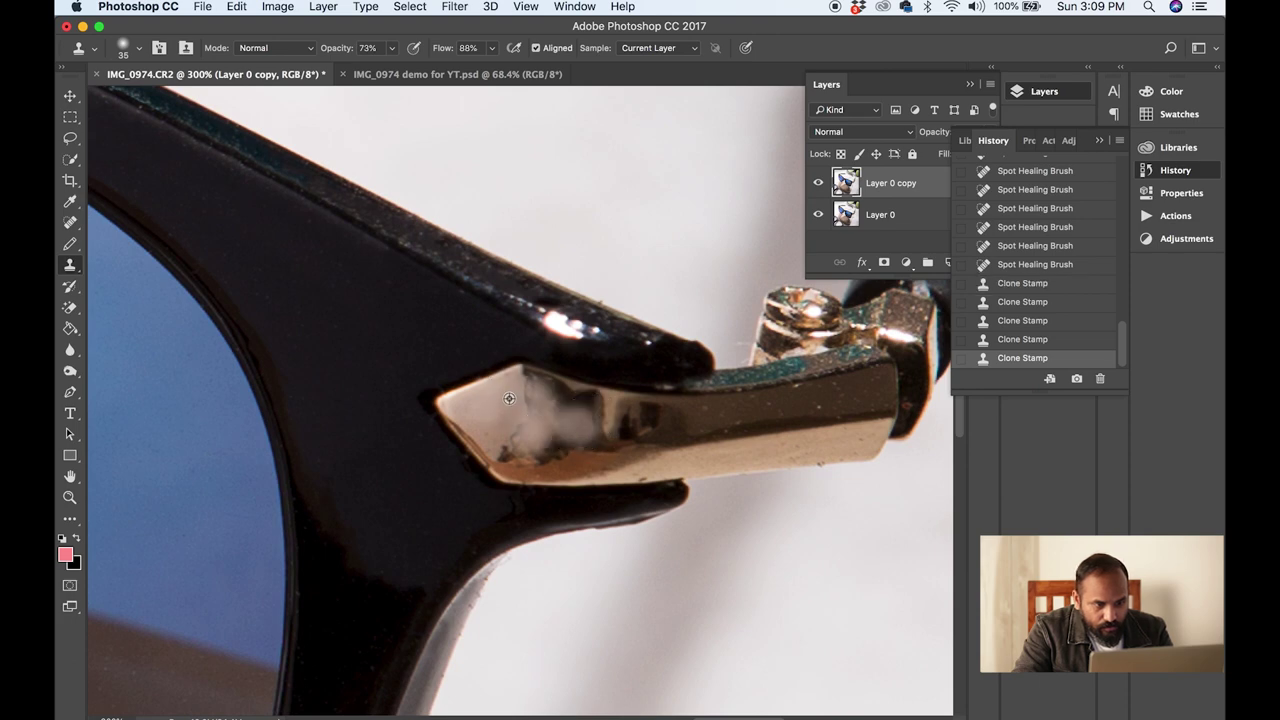
{"action": "left_click_drag", "start_coordinate": [576, 411], "coordinate": [595, 409]}
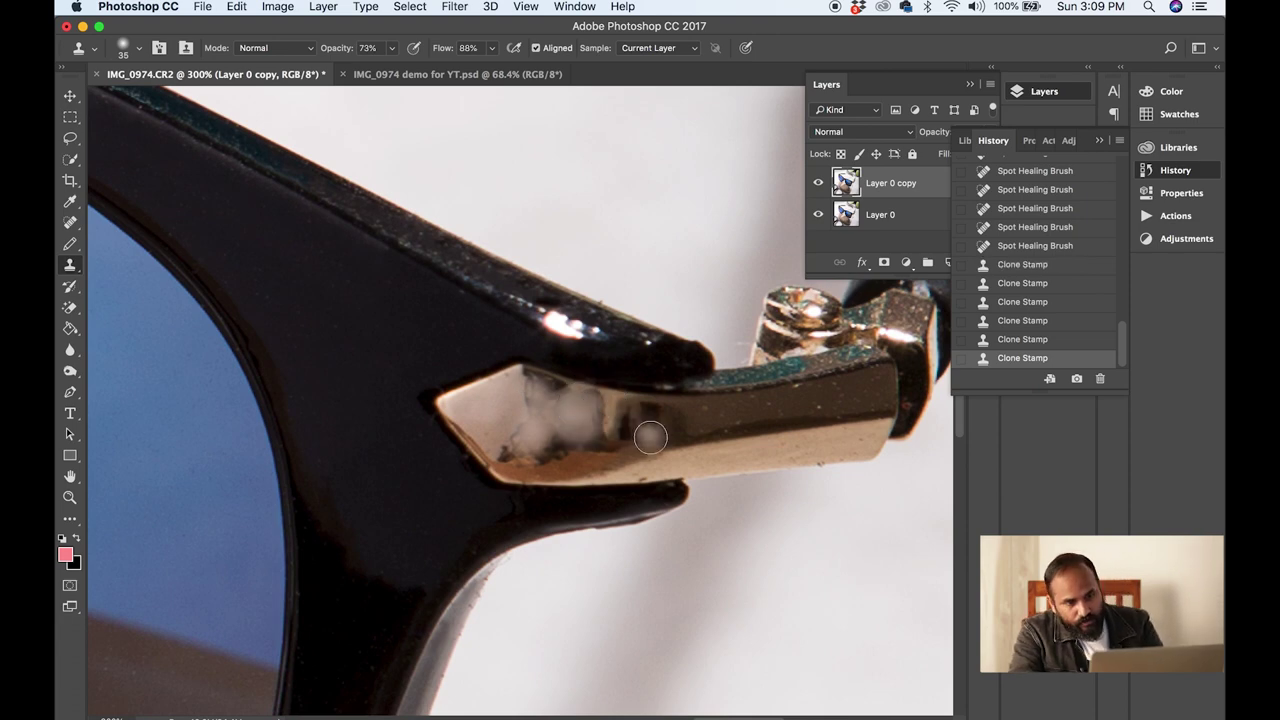
{"action": "key", "text": "super+z"}
Step: Resample the light metal near the plate's tip and dab it over the right and lower parts of the dark reflection
{"action": "left_click", "coordinate": [500, 389], "text": "alt"}
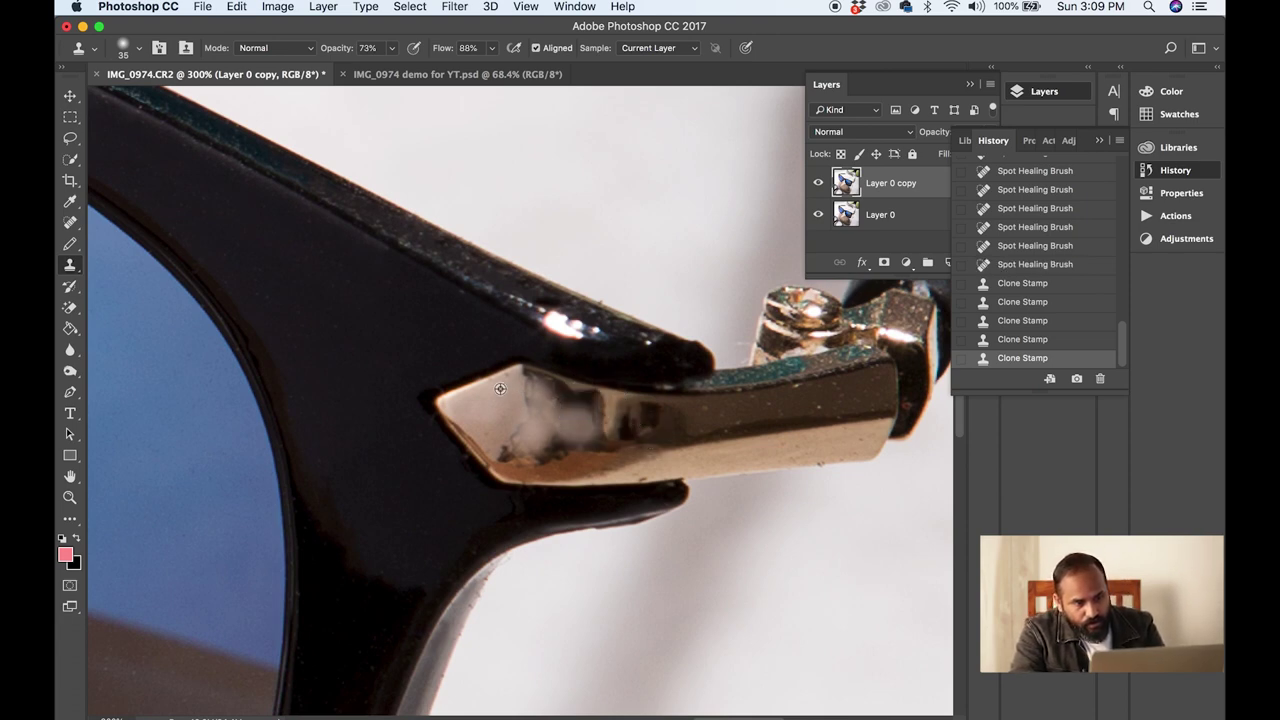
{"action": "left_click", "coordinate": [591, 406]}
{"action": "left_click", "coordinate": [598, 414]}
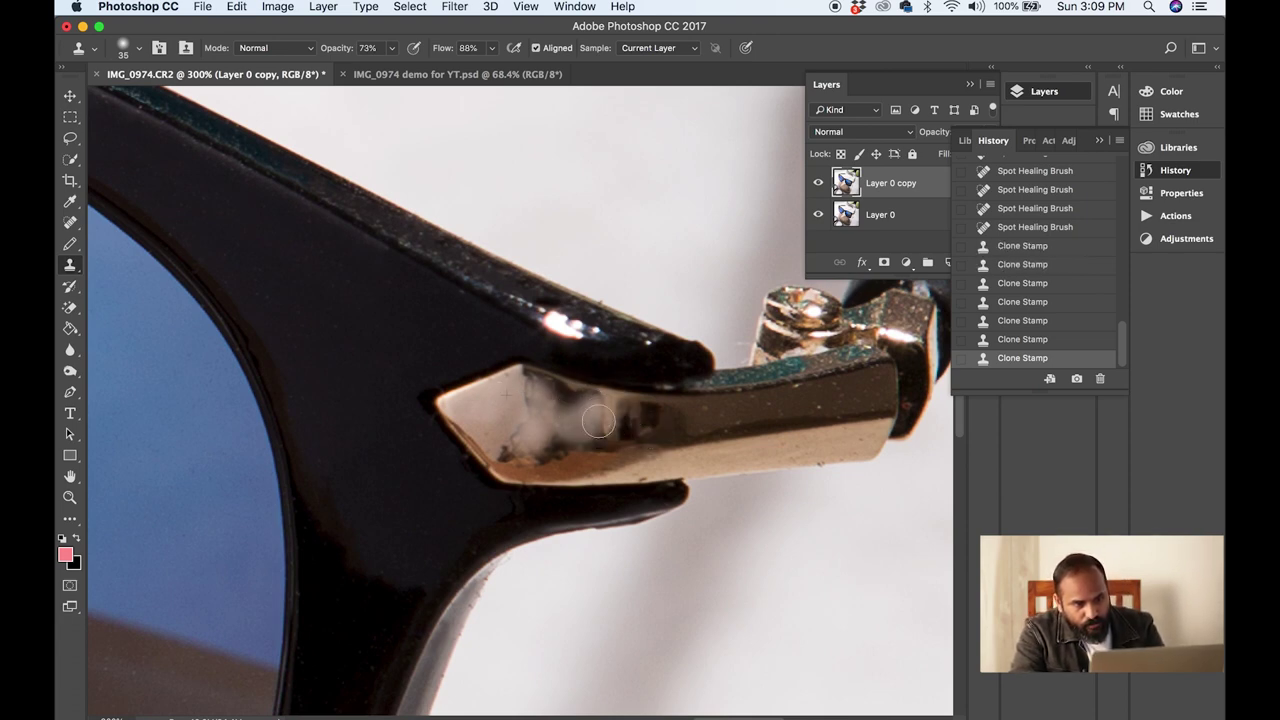
{"action": "left_click", "coordinate": [600, 437]}
{"action": "left_click", "coordinate": [604, 439]}
{"action": "left_click", "coordinate": [587, 442]}
{"action": "left_click", "coordinate": [564, 442]}
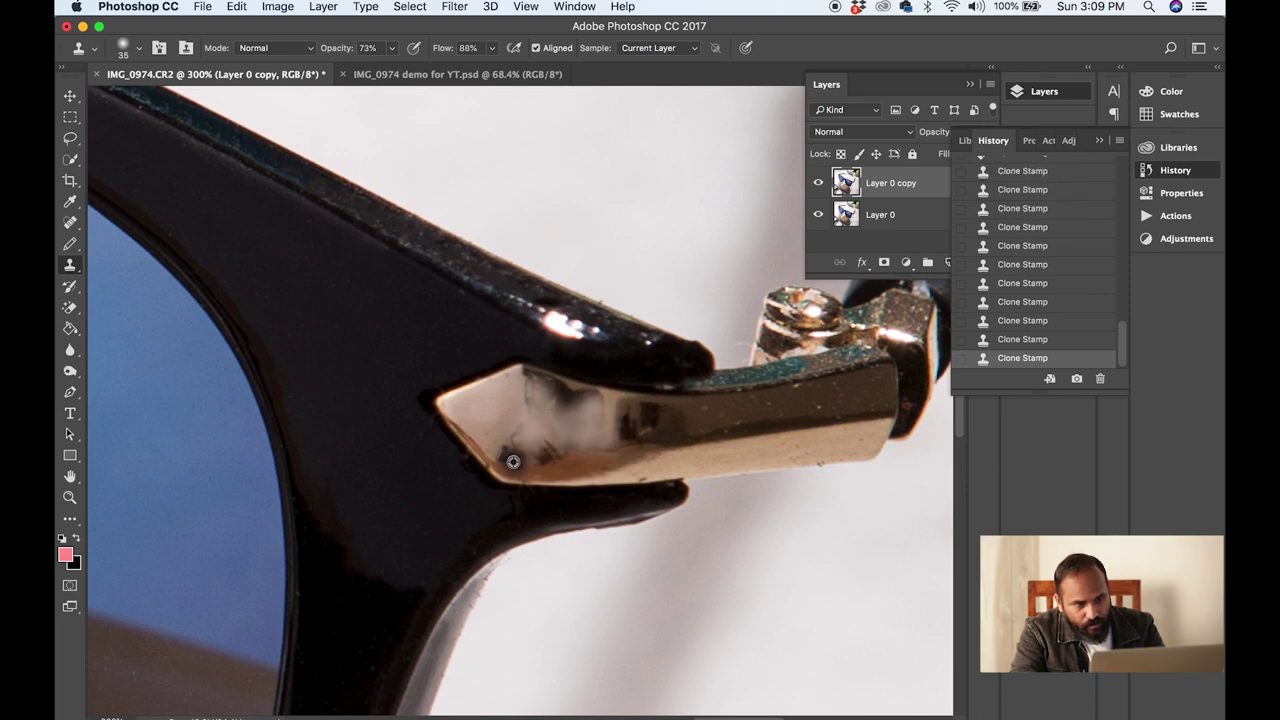
{"action": "left_click", "coordinate": [556, 442]}
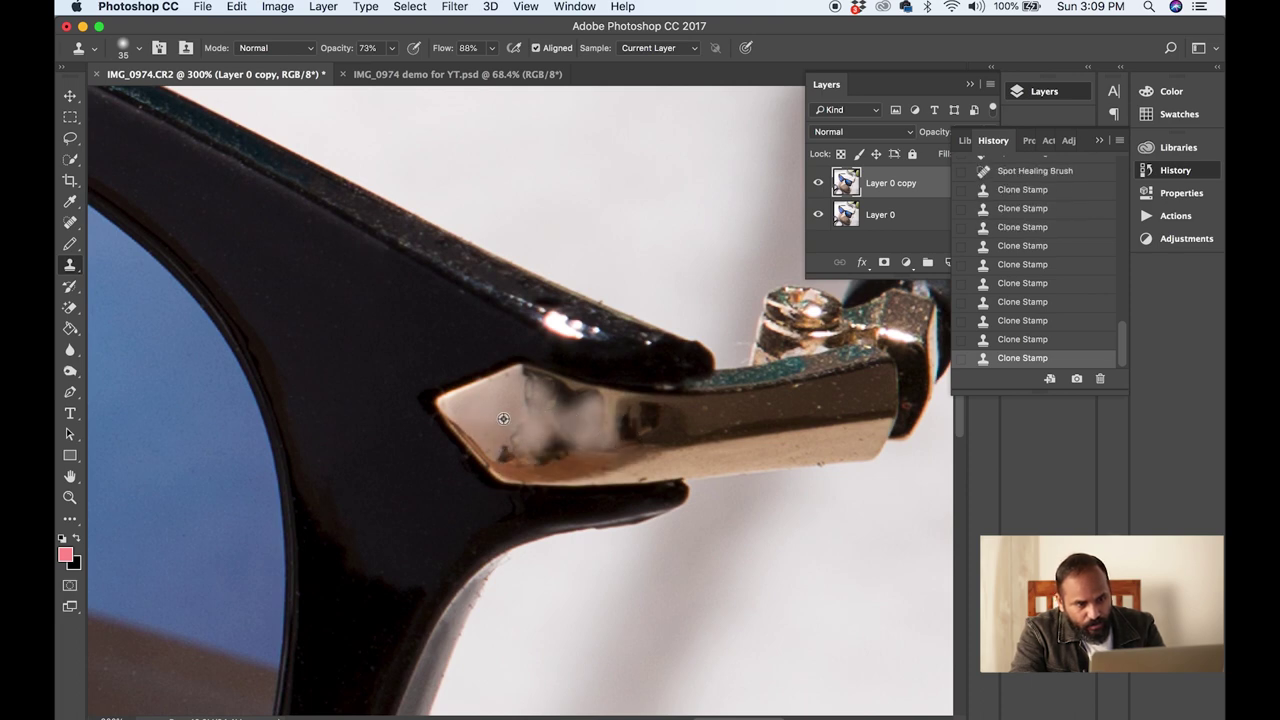
Step: Clone light metal over the dark spots along the lower and upper left parts of the plate's reflection
{"action": "left_click", "coordinate": [549, 452]}
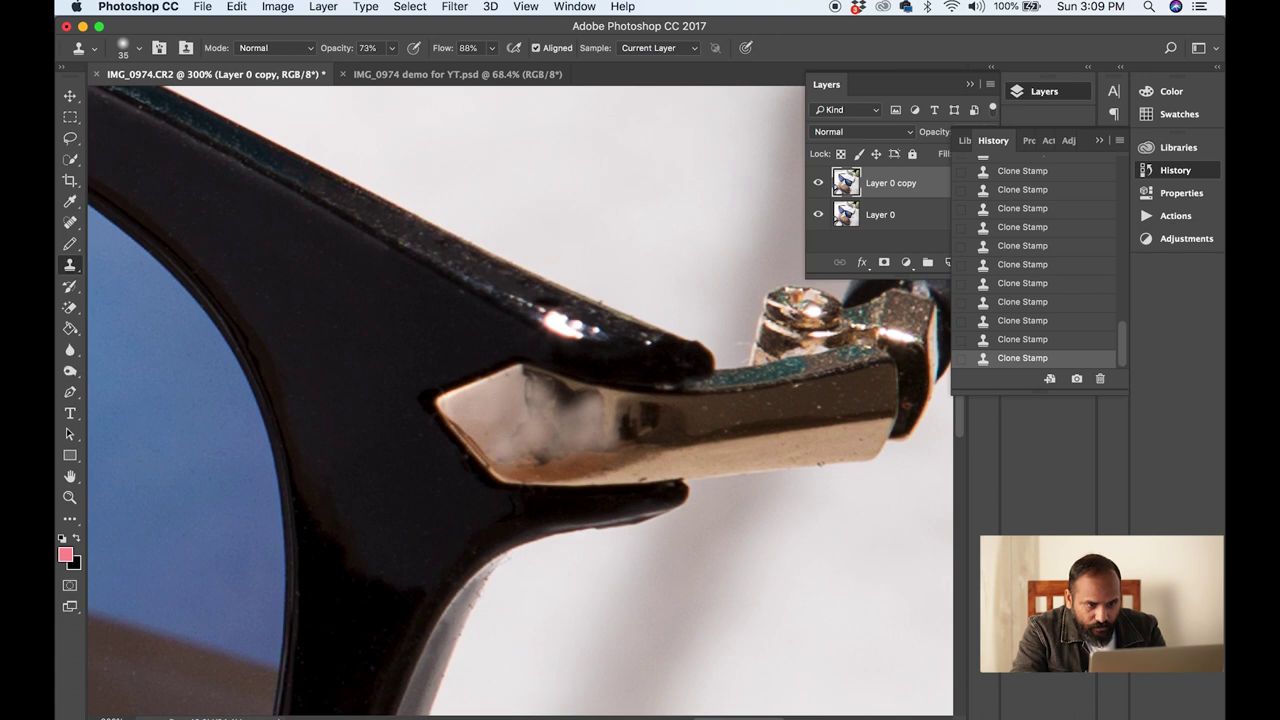
{"action": "left_click", "coordinate": [552, 383]}
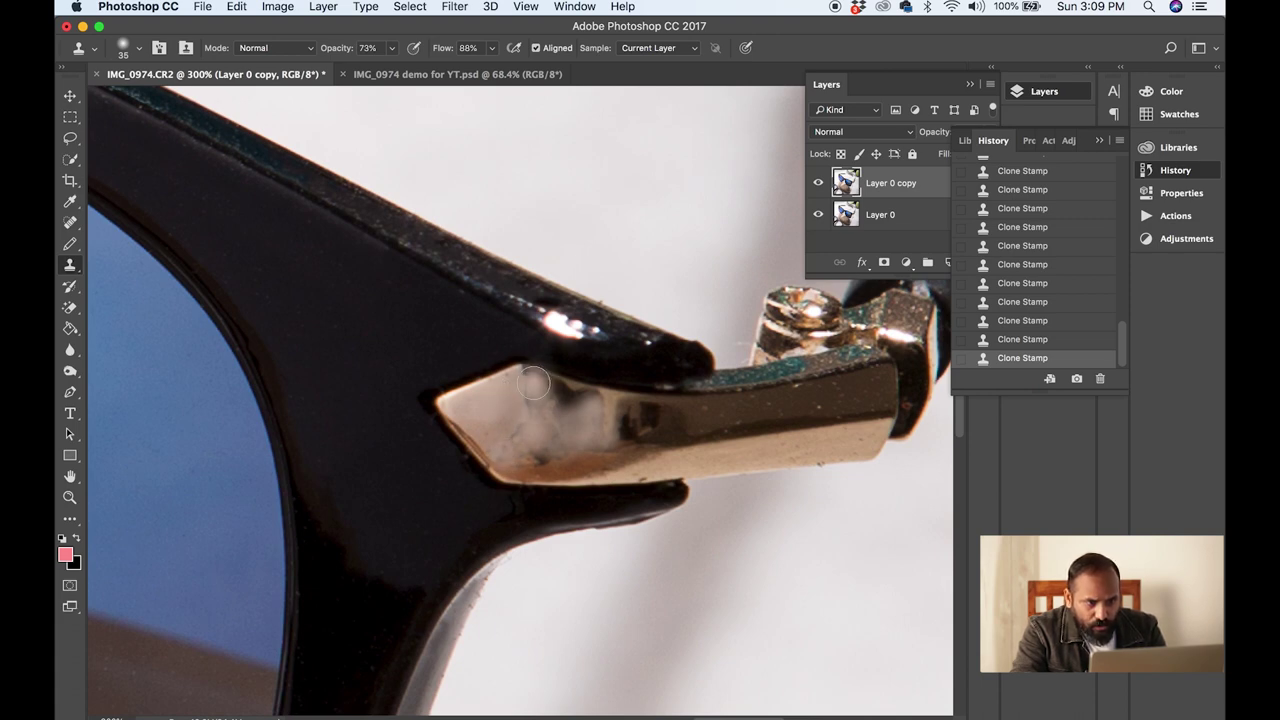
{"action": "mouse_move", "coordinate": [533, 382]}
{"action": "left_mouse_down"}
{"action": "mouse_move", "coordinate": [647, 431]}
{"action": "mouse_move", "coordinate": [554, 418]}
{"action": "left_mouse_up"}
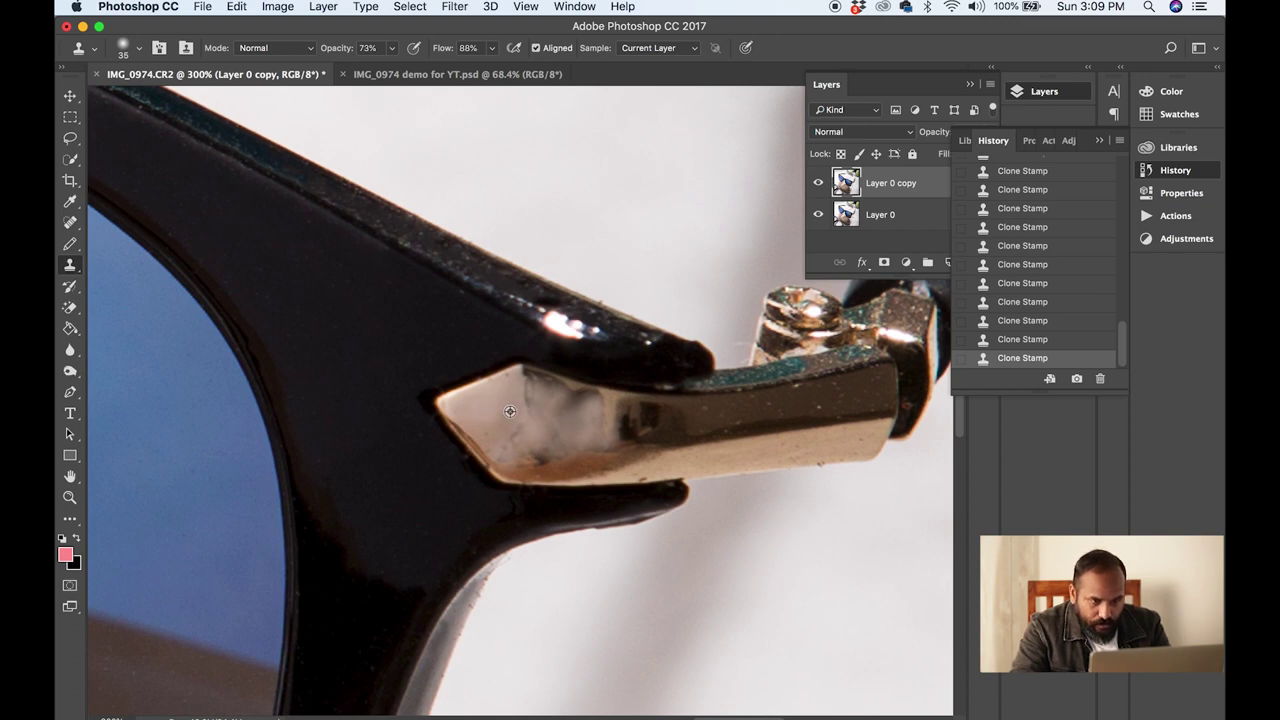
{"action": "left_click_drag", "start_coordinate": [543, 405], "coordinate": [559, 400]}
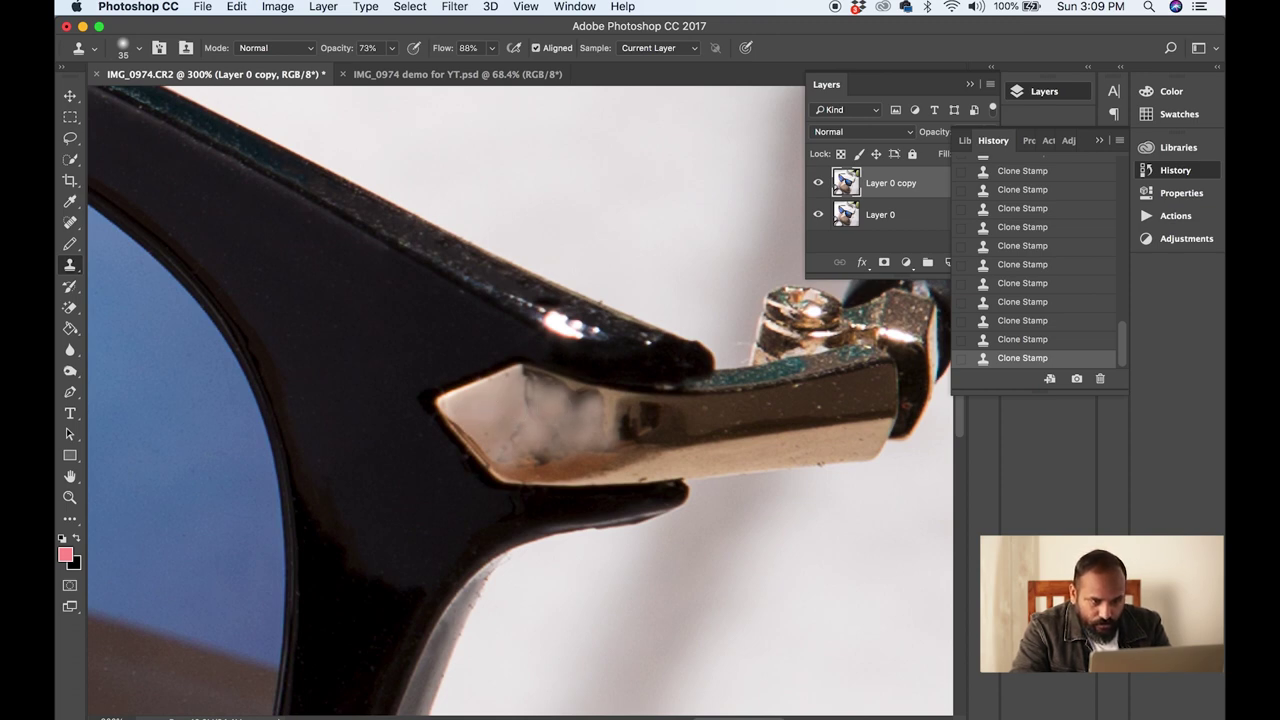
Step: Resample the light metal near the plate's tip, clone it down the reflection's left edge, and undo the last stroke
{"action": "left_click", "coordinate": [496, 399], "text": "alt"}
{"action": "mouse_move", "coordinate": [520, 409]}
{"action": "left_mouse_down"}
{"action": "mouse_move", "coordinate": [557, 428]}
{"action": "mouse_move", "coordinate": [532, 418]}
{"action": "mouse_move", "coordinate": [517, 443]}
{"action": "mouse_move", "coordinate": [531, 441]}
{"action": "mouse_move", "coordinate": [512, 431]}
{"action": "mouse_move", "coordinate": [529, 466]}
{"action": "mouse_move", "coordinate": [546, 454]}
{"action": "left_mouse_up"}
{"action": "left_click", "coordinate": [497, 410], "text": "alt"}
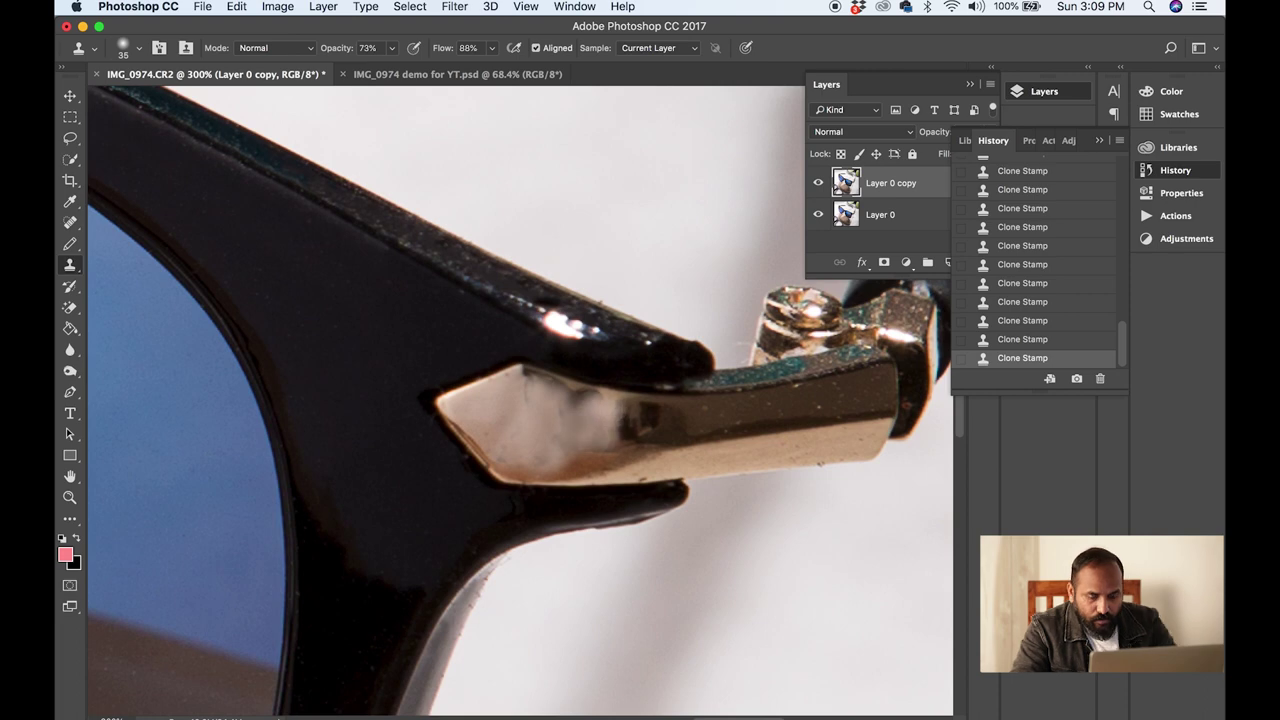
{"action": "mouse_move", "coordinate": [606, 419]}
{"action": "left_mouse_down"}
{"action": "mouse_move", "coordinate": [610, 432]}
{"action": "mouse_move", "coordinate": [572, 446]}
{"action": "mouse_move", "coordinate": [604, 438]}
{"action": "left_mouse_up"}
{"action": "key", "text": "super+z"}
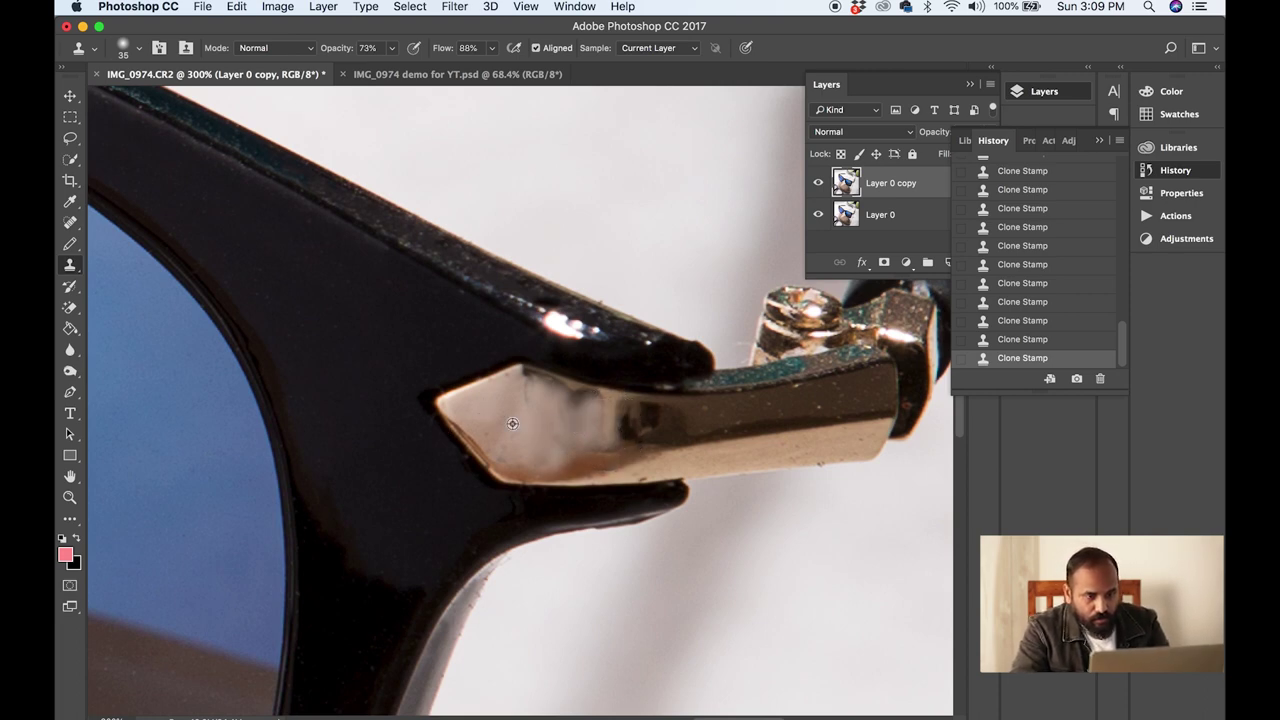
Step: Clone light metal across the middle of the plate and over the dark reflection at its right end
{"action": "mouse_move", "coordinate": [553, 428]}
{"action": "left_mouse_down"}
{"action": "mouse_move", "coordinate": [559, 416]}
{"action": "mouse_move", "coordinate": [568, 438]}
{"action": "left_mouse_up"}
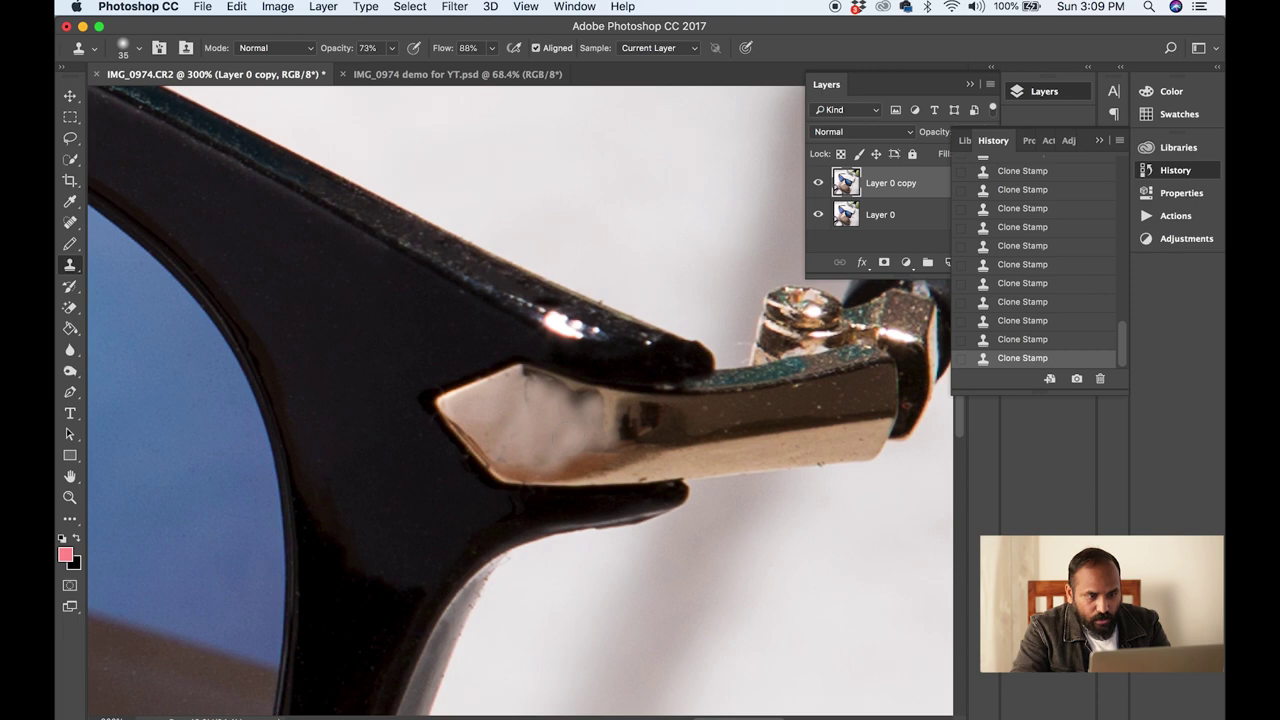
{"action": "left_click", "coordinate": [527, 403]}
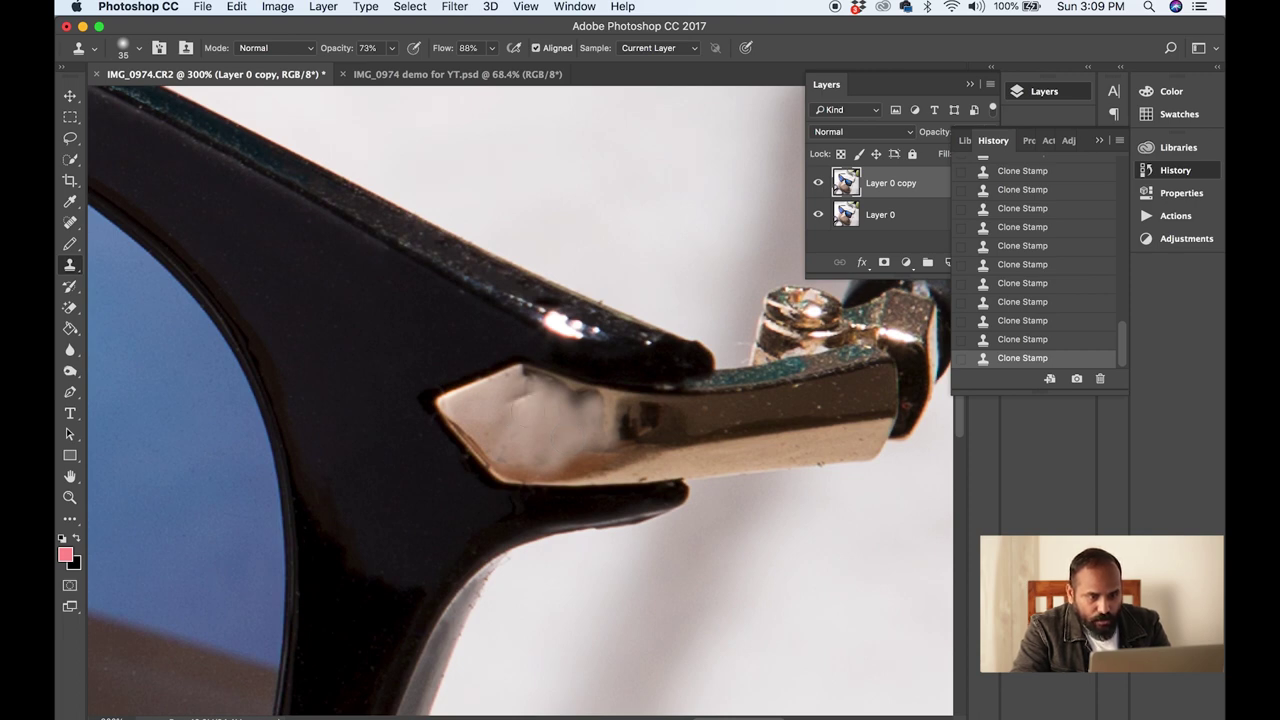
{"action": "left_click_drag", "start_coordinate": [527, 410], "coordinate": [598, 422]}
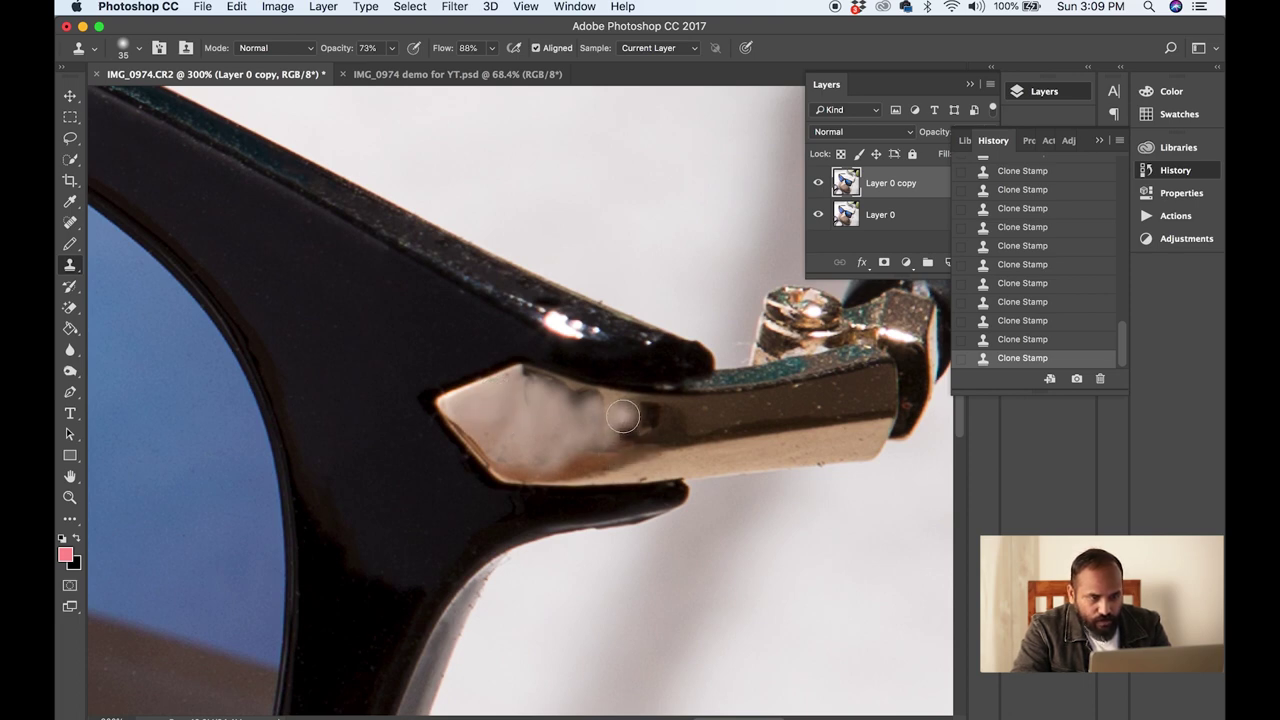
{"action": "mouse_move", "coordinate": [623, 411]}
{"action": "left_mouse_down"}
{"action": "mouse_move", "coordinate": [634, 441]}
{"action": "mouse_move", "coordinate": [615, 439]}
{"action": "mouse_move", "coordinate": [652, 418]}
{"action": "mouse_move", "coordinate": [665, 430]}
{"action": "left_mouse_up"}
{"action": "left_click", "coordinate": [505, 418], "text": "alt"}
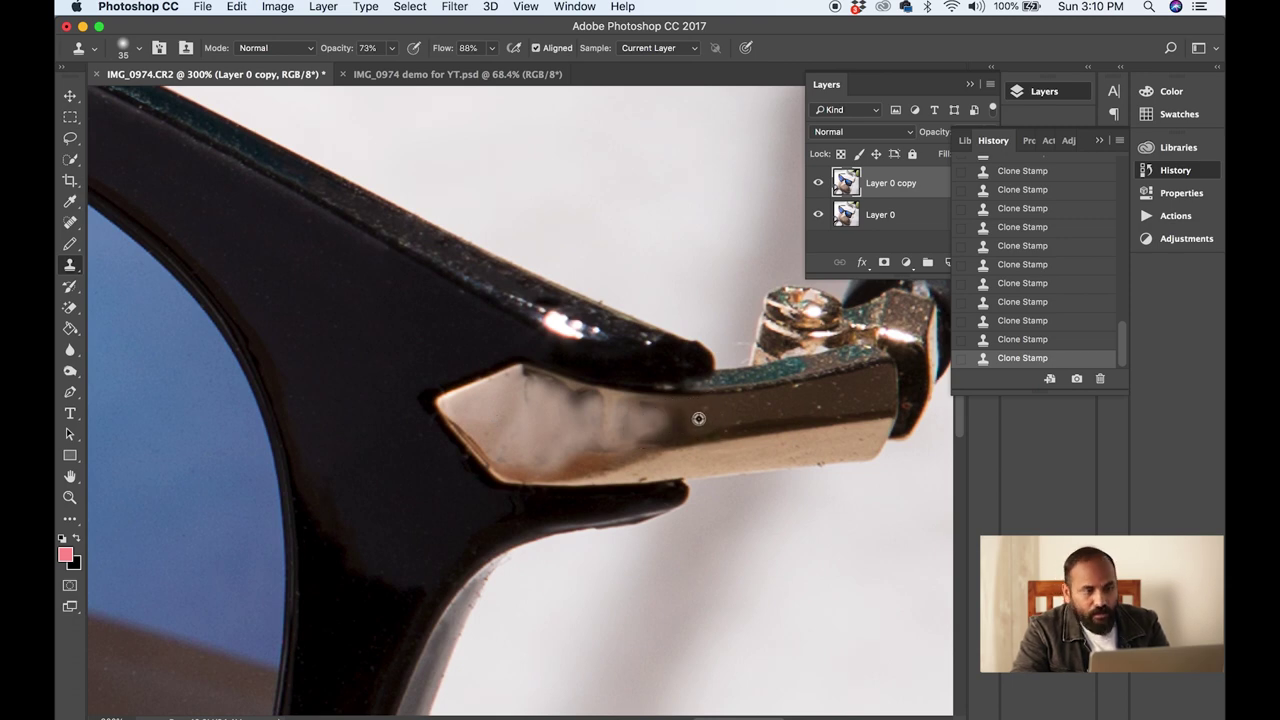
Step: Sample the brown metal beyond the reflection, clone it back over the light-to-dark transition, and reduce the brush size to 15
{"action": "left_click", "coordinate": [696, 419], "text": "alt"}
{"action": "mouse_move", "coordinate": [668, 420]}
{"action": "left_mouse_down"}
{"action": "mouse_move", "coordinate": [648, 408]}
{"action": "mouse_move", "coordinate": [645, 430]}
{"action": "left_mouse_up"}
{"action": "key", "text": "["}
{"action": "key", "text": "["}
{"action": "key", "text": "["}
{"action": "key", "text": "["}
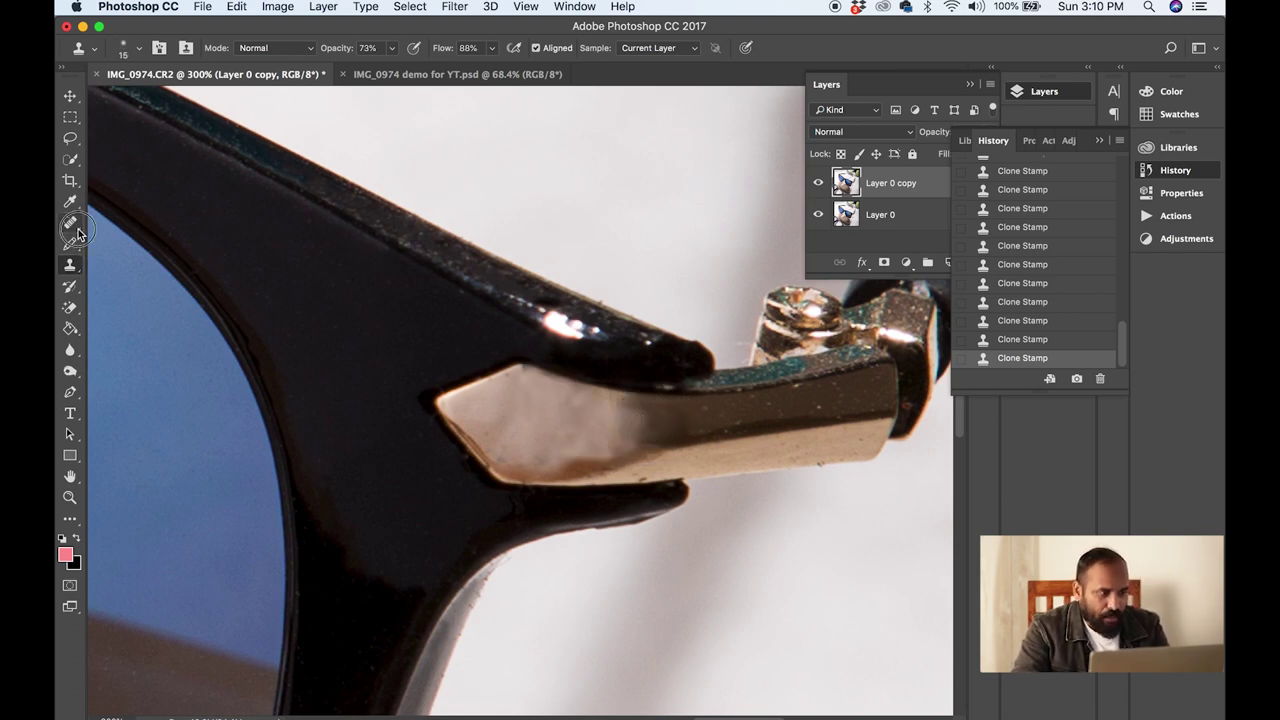
Step: Use the Patch tool to replace the blotch left of the plate's centre with clean metal near the tip, and deselect
{"action": "left_click", "coordinate": [77, 230]}
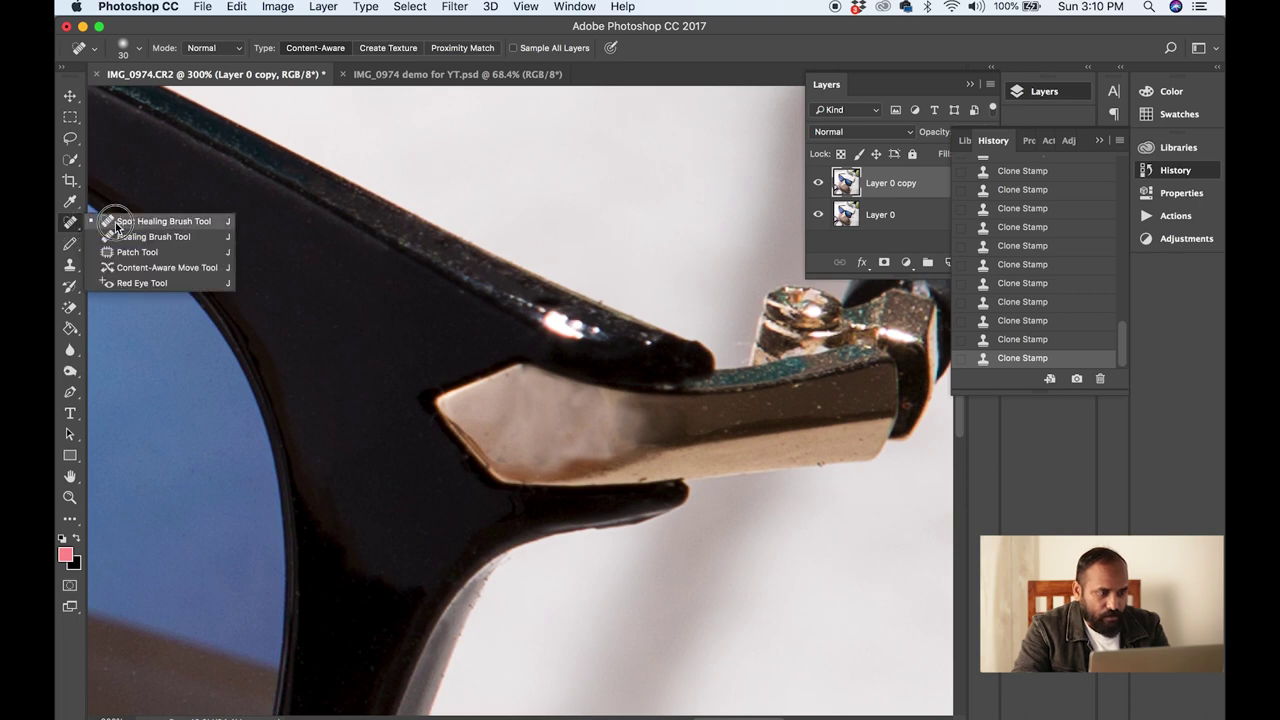
{"action": "left_click", "coordinate": [138, 253]}
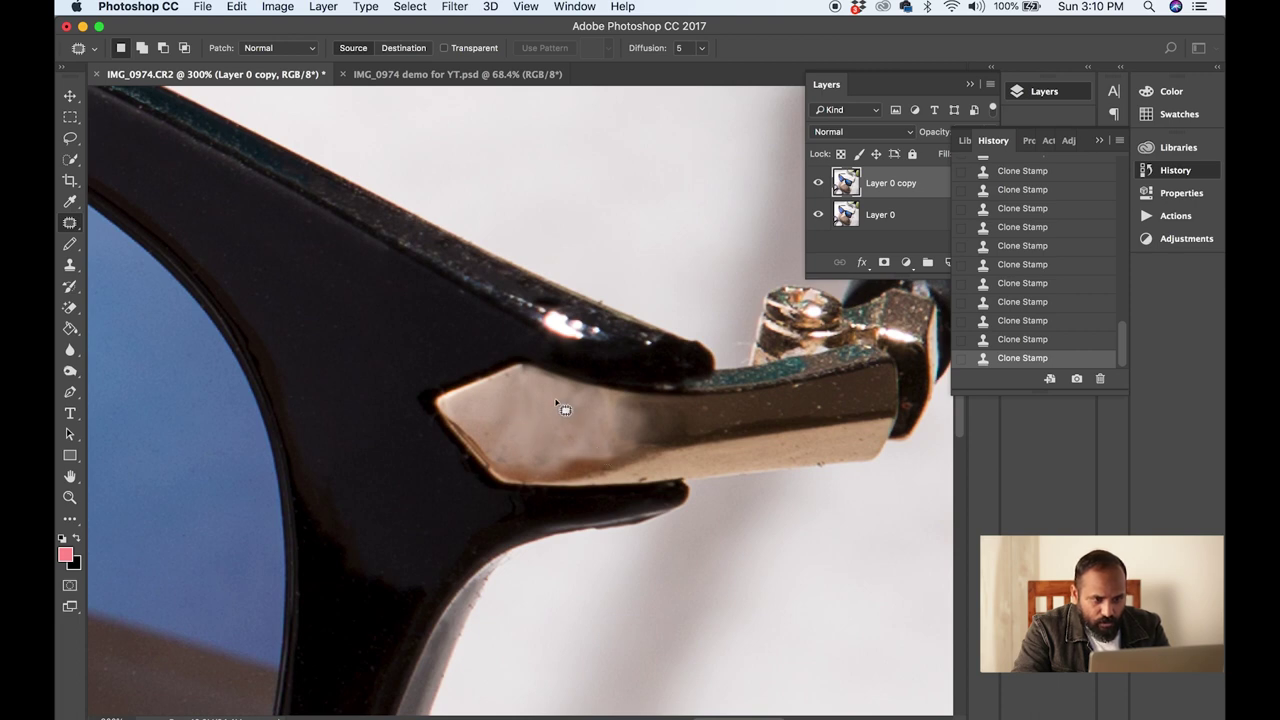
{"action": "mouse_move", "coordinate": [556, 404]}
{"action": "left_mouse_down"}
{"action": "mouse_move", "coordinate": [523, 434]}
{"action": "mouse_move", "coordinate": [545, 427]}
{"action": "mouse_move", "coordinate": [498, 410]}
{"action": "left_mouse_up"}
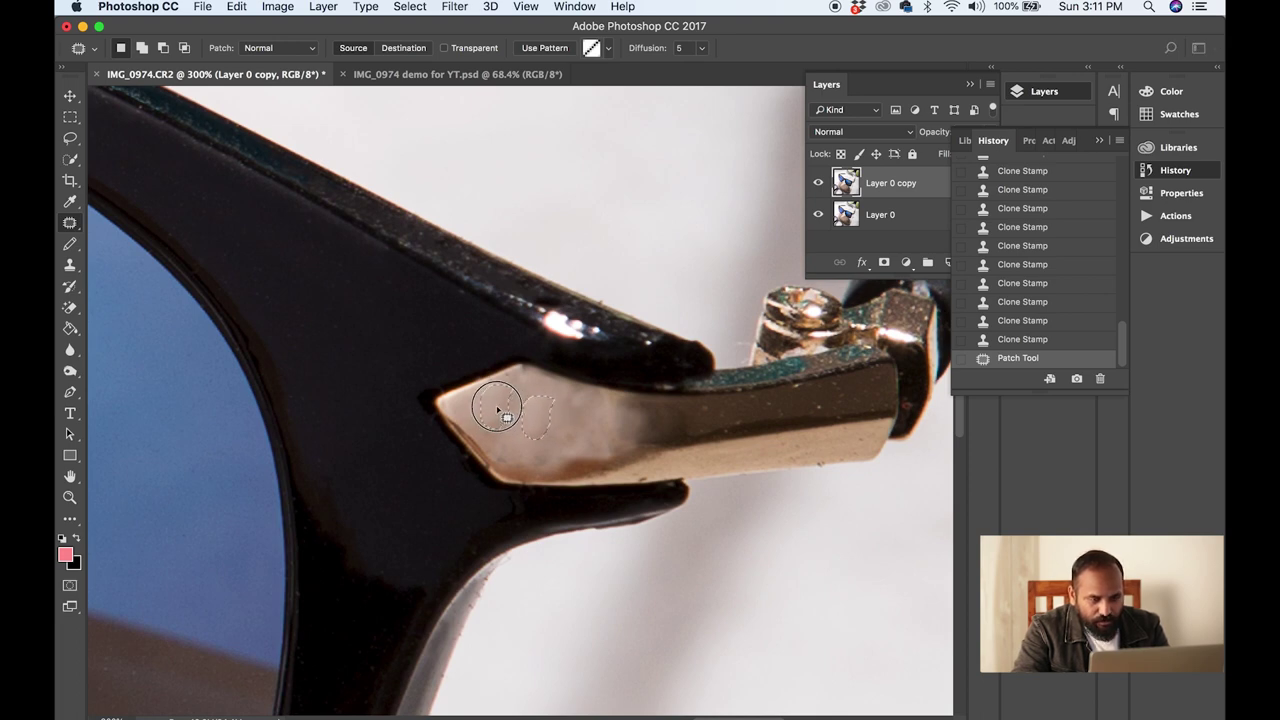
{"action": "left_click_drag", "start_coordinate": [498, 410], "coordinate": [499, 410]}
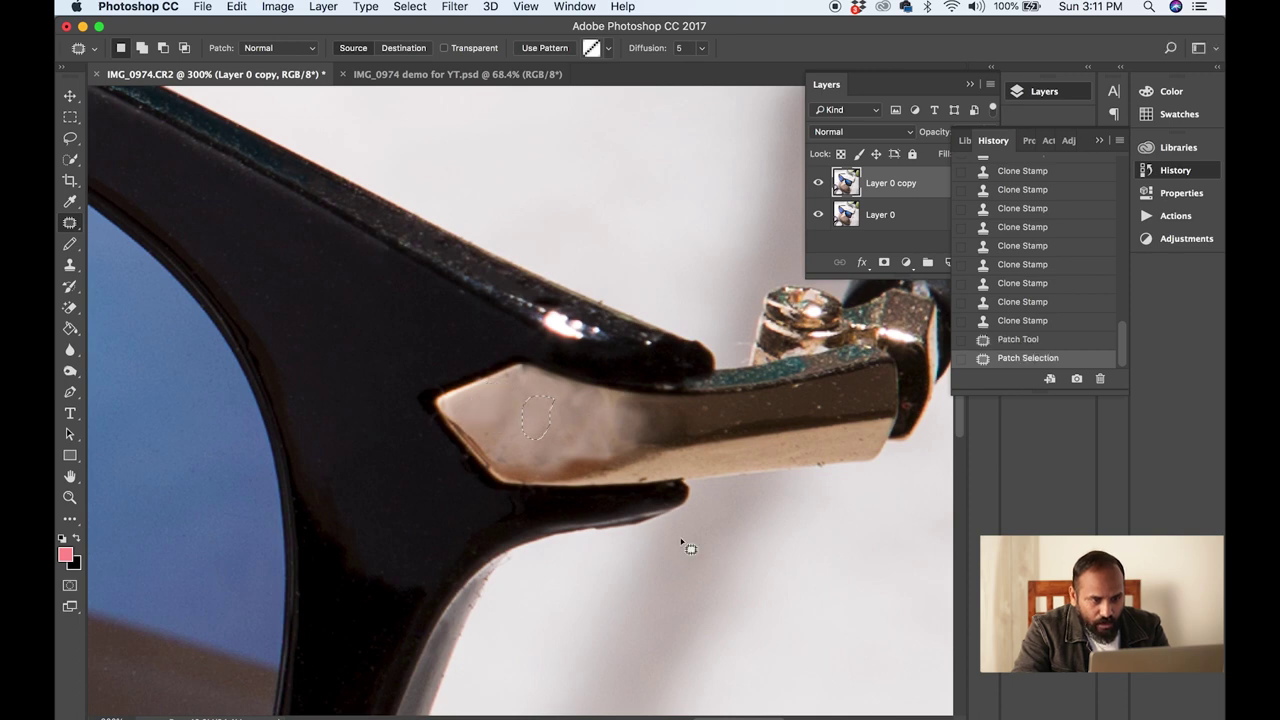
{"action": "key", "text": "super+d"}
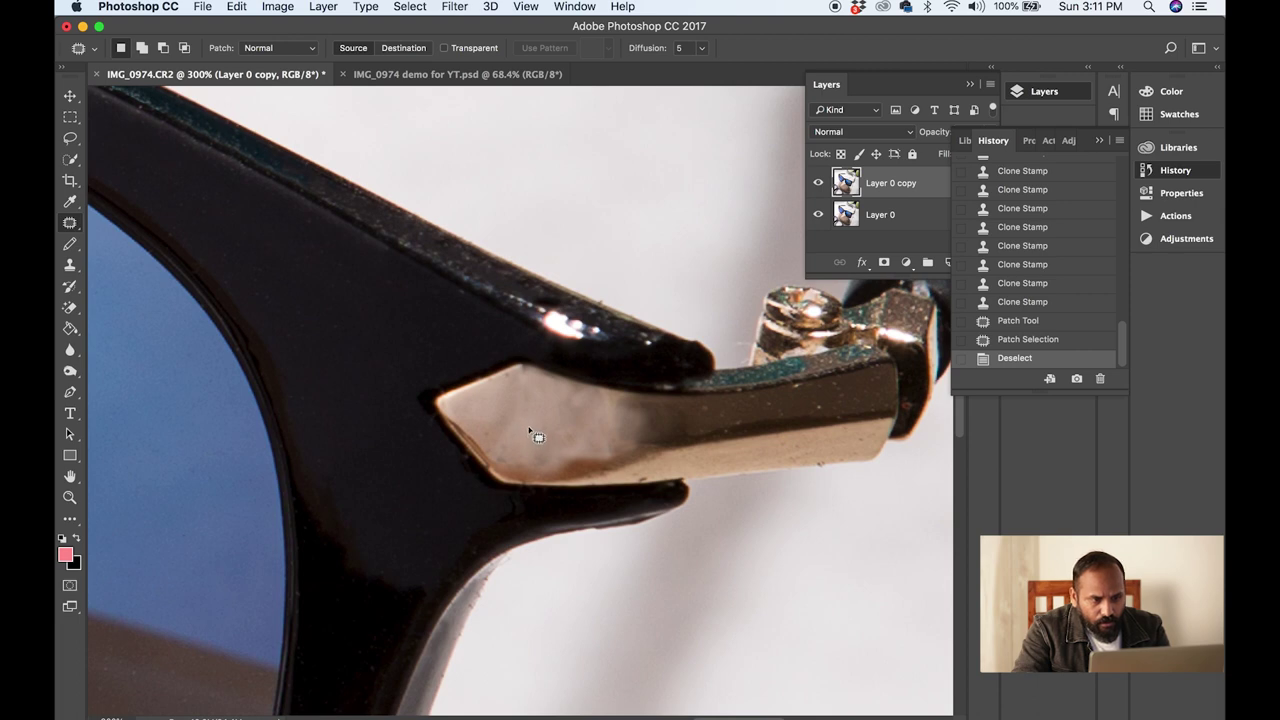
Step: Patch the remaining cloudy blotches around the plate's centre with smoother neighbouring metal, clearing the selection after each patch
{"action": "mouse_move", "coordinate": [530, 429]}
{"action": "left_mouse_down"}
{"action": "mouse_move", "coordinate": [509, 449]}
{"action": "mouse_move", "coordinate": [531, 443]}
{"action": "mouse_move", "coordinate": [502, 423]}
{"action": "mouse_move", "coordinate": [502, 471]}
{"action": "mouse_move", "coordinate": [531, 457]}
{"action": "mouse_move", "coordinate": [511, 431]}
{"action": "mouse_move", "coordinate": [536, 471]}
{"action": "mouse_move", "coordinate": [527, 427]}
{"action": "mouse_move", "coordinate": [580, 447]}
{"action": "mouse_move", "coordinate": [530, 418]}
{"action": "mouse_move", "coordinate": [556, 428]}
{"action": "mouse_move", "coordinate": [545, 432]}
{"action": "left_mouse_up"}
{"action": "key", "text": "super+d"}
{"action": "key", "text": "super+d"}
{"action": "key", "text": "super+d"}
{"action": "key", "text": "super+d"}
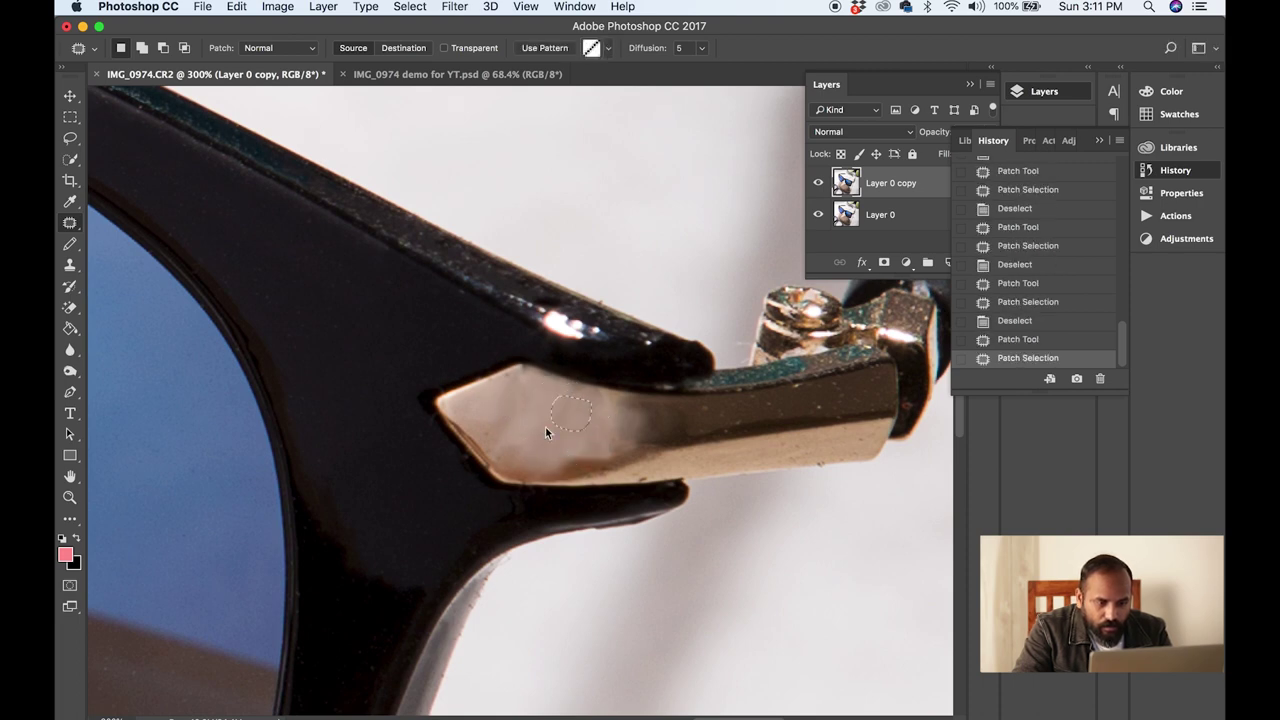
{"action": "key", "text": "super+d"}
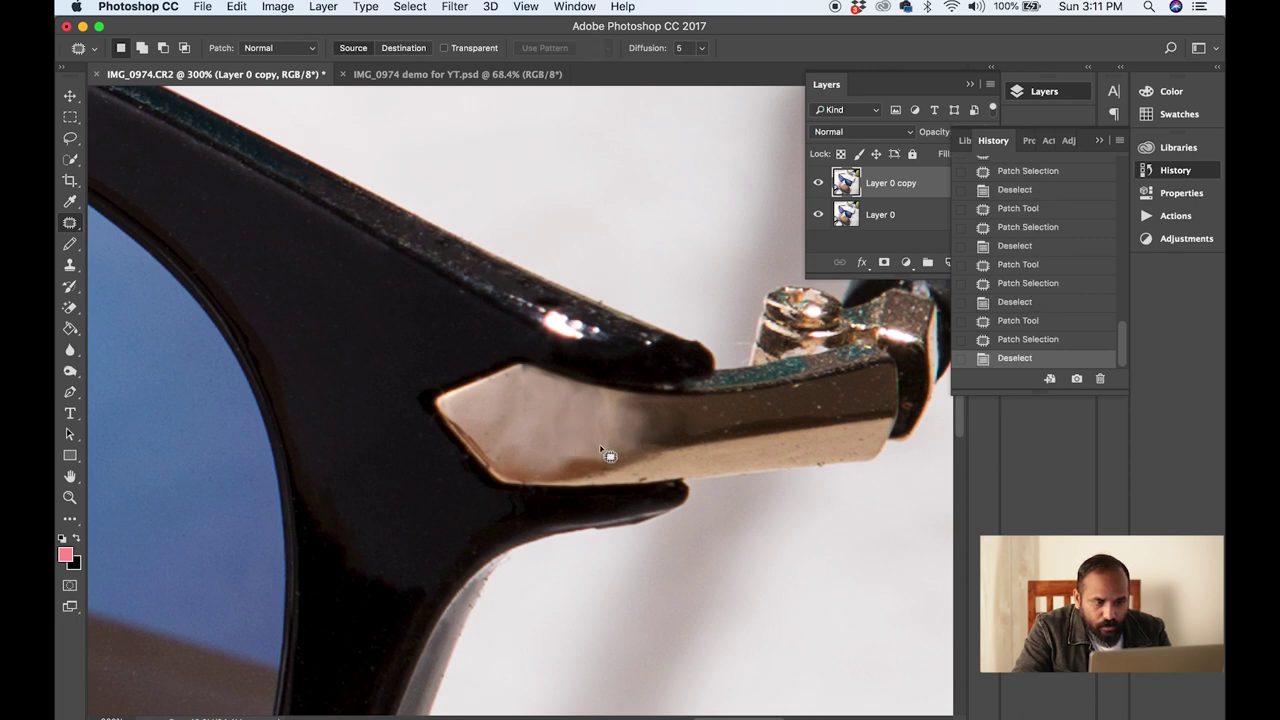
Step: Patch the uneven spots near the plate's lower edge with the smoother metal above them, and deselect
{"action": "mouse_move", "coordinate": [587, 452]}
{"action": "left_mouse_down"}
{"action": "mouse_move", "coordinate": [571, 445]}
{"action": "mouse_move", "coordinate": [623, 449]}
{"action": "mouse_move", "coordinate": [591, 463]}
{"action": "mouse_move", "coordinate": [594, 437]}
{"action": "mouse_move", "coordinate": [602, 448]}
{"action": "mouse_move", "coordinate": [562, 472]}
{"action": "mouse_move", "coordinate": [572, 468]}
{"action": "left_mouse_up"}
{"action": "left_click", "coordinate": [655, 430]}
{"action": "left_click_drag", "start_coordinate": [574, 468], "coordinate": [586, 437]}
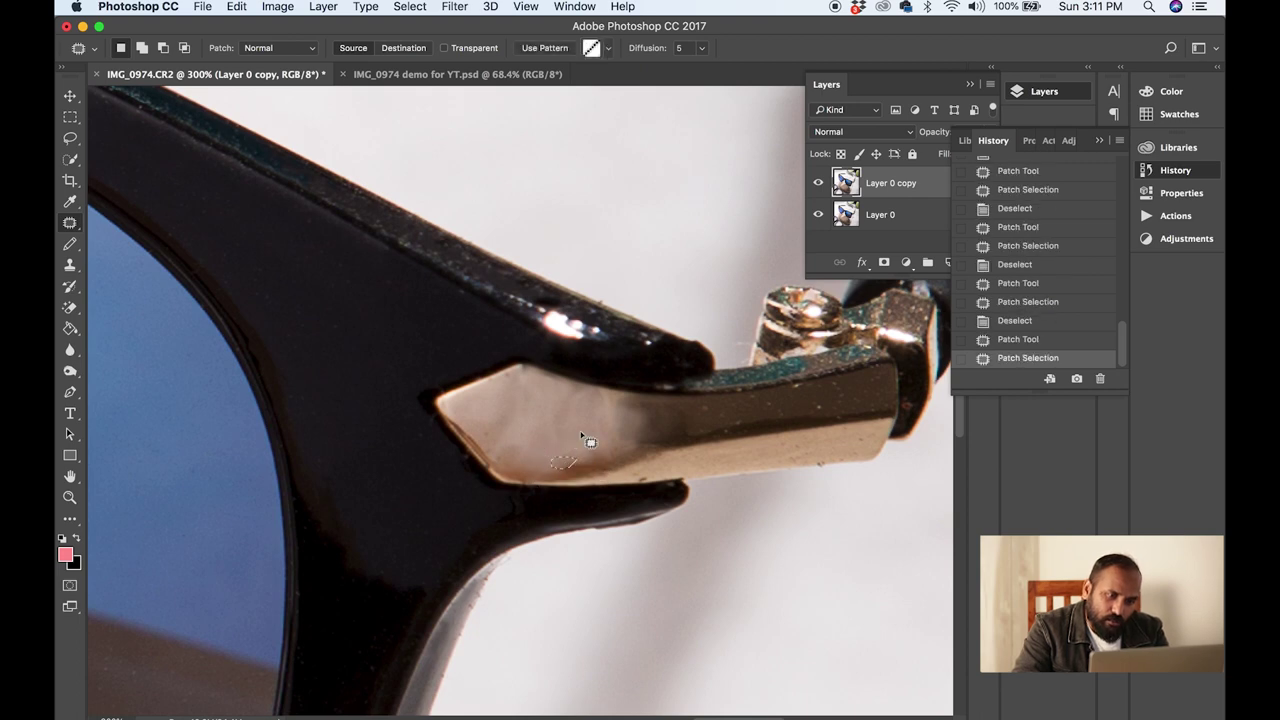
{"action": "left_click", "coordinate": [689, 431]}
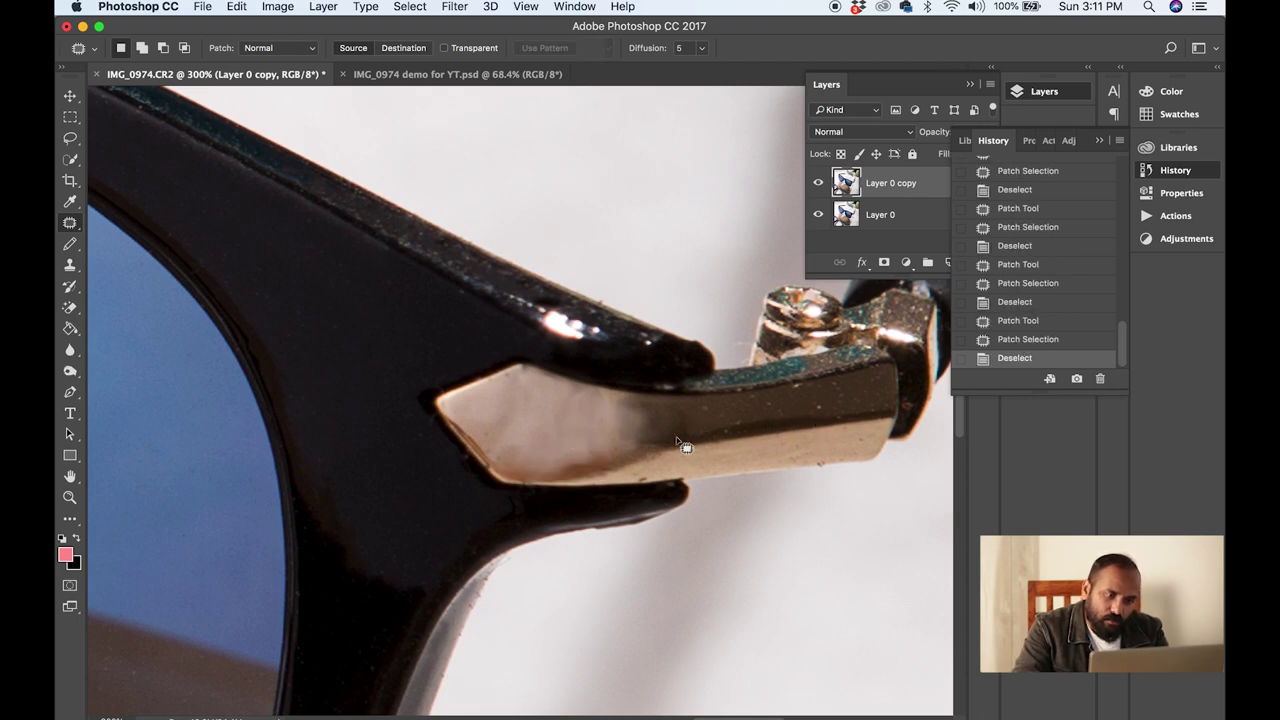
Step: Patch the light-to-dark transition near the plate's upper edge with the brown metal beside it, deselecting after each patch
{"action": "mouse_move", "coordinate": [635, 402]}
{"action": "left_mouse_down"}
{"action": "mouse_move", "coordinate": [663, 420]}
{"action": "mouse_move", "coordinate": [640, 432]}
{"action": "mouse_move", "coordinate": [702, 425]}
{"action": "left_mouse_up"}
{"action": "key", "text": "ctrl+d"}
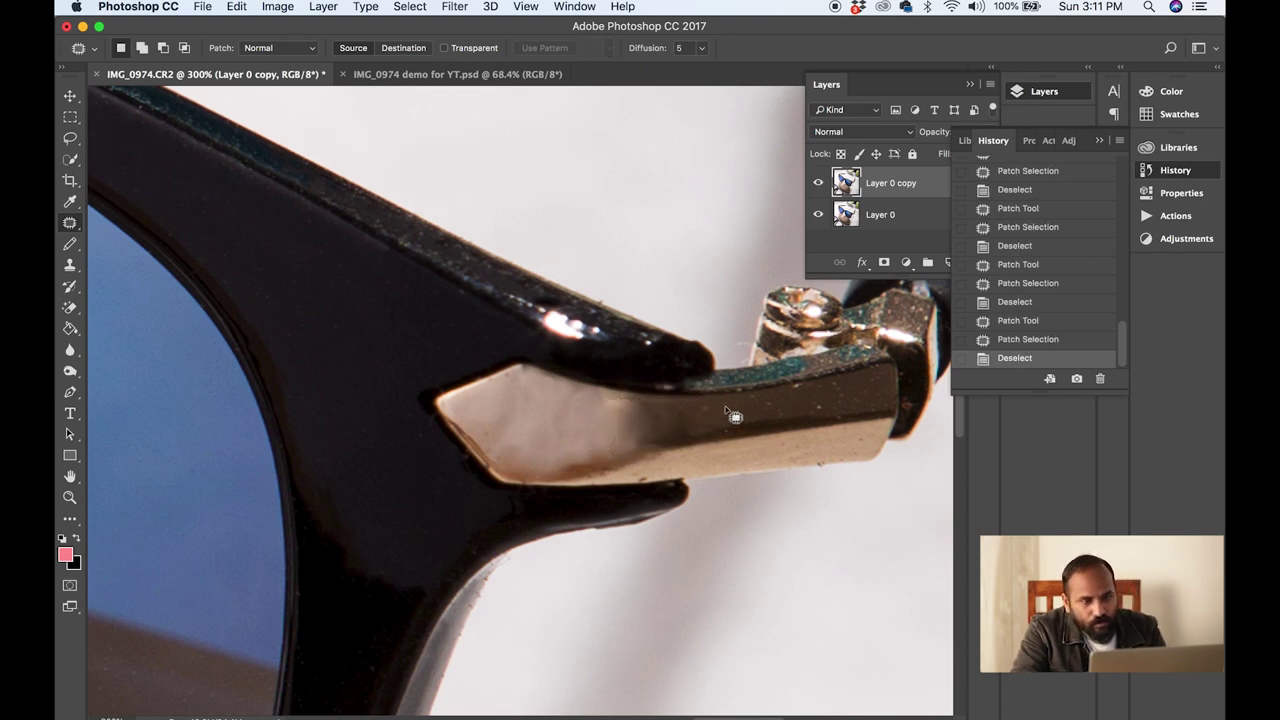
{"action": "mouse_move", "coordinate": [628, 402]}
{"action": "left_mouse_down"}
{"action": "mouse_move", "coordinate": [606, 417]}
{"action": "mouse_move", "coordinate": [690, 416]}
{"action": "left_mouse_up"}
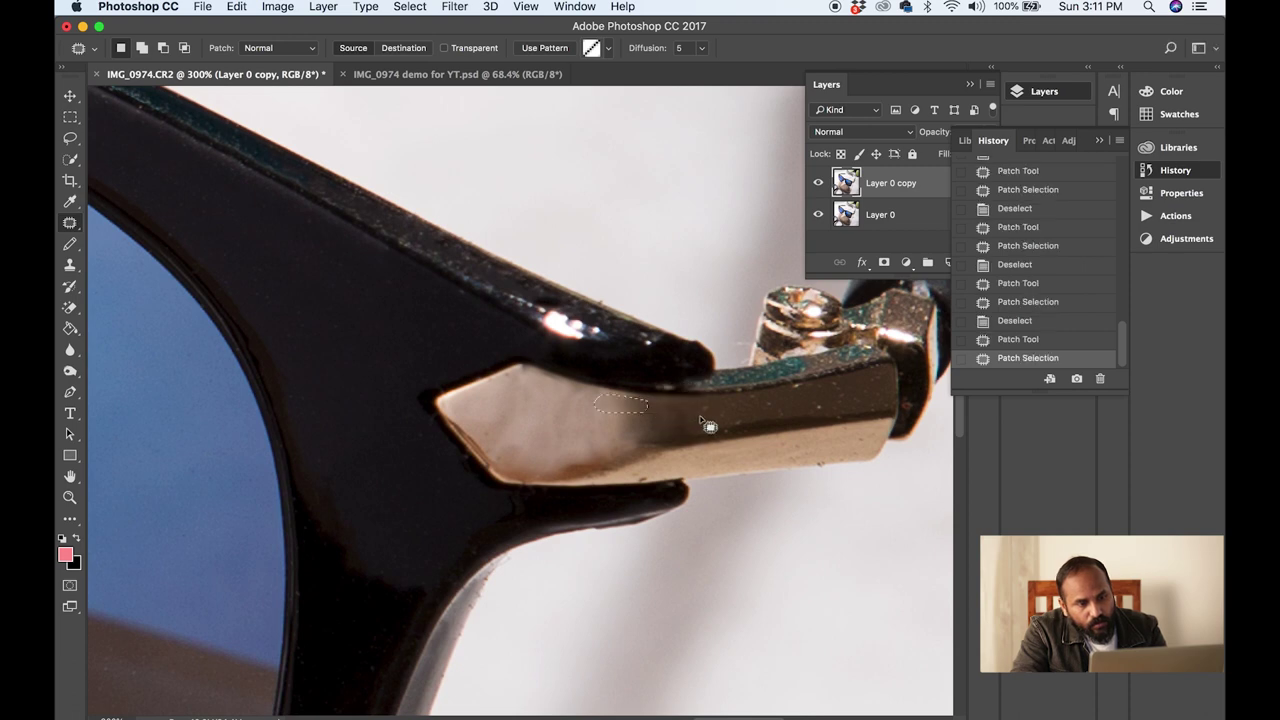
{"action": "key", "text": "ctrl+d"}
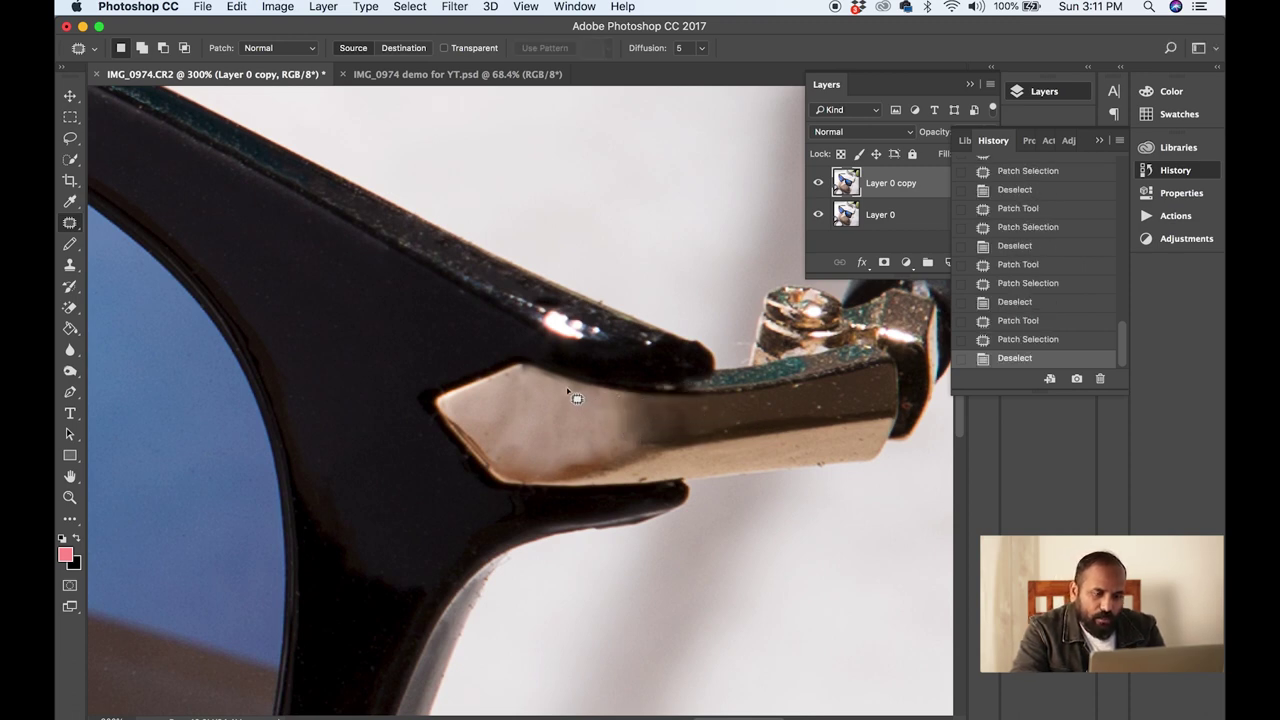
Step: Patch the leftover blotches from the plate's upper edge down to its lower middle, deselecting after each patch
{"action": "mouse_move", "coordinate": [551, 366]}
{"action": "left_mouse_down"}
{"action": "mouse_move", "coordinate": [534, 374]}
{"action": "mouse_move", "coordinate": [569, 374]}
{"action": "mouse_move", "coordinate": [583, 402]}
{"action": "mouse_move", "coordinate": [571, 394]}
{"action": "mouse_move", "coordinate": [574, 420]}
{"action": "mouse_move", "coordinate": [580, 389]}
{"action": "mouse_move", "coordinate": [556, 410]}
{"action": "mouse_move", "coordinate": [585, 445]}
{"action": "left_mouse_up"}
{"action": "key", "text": "super+d"}
{"action": "key", "text": "super+d"}
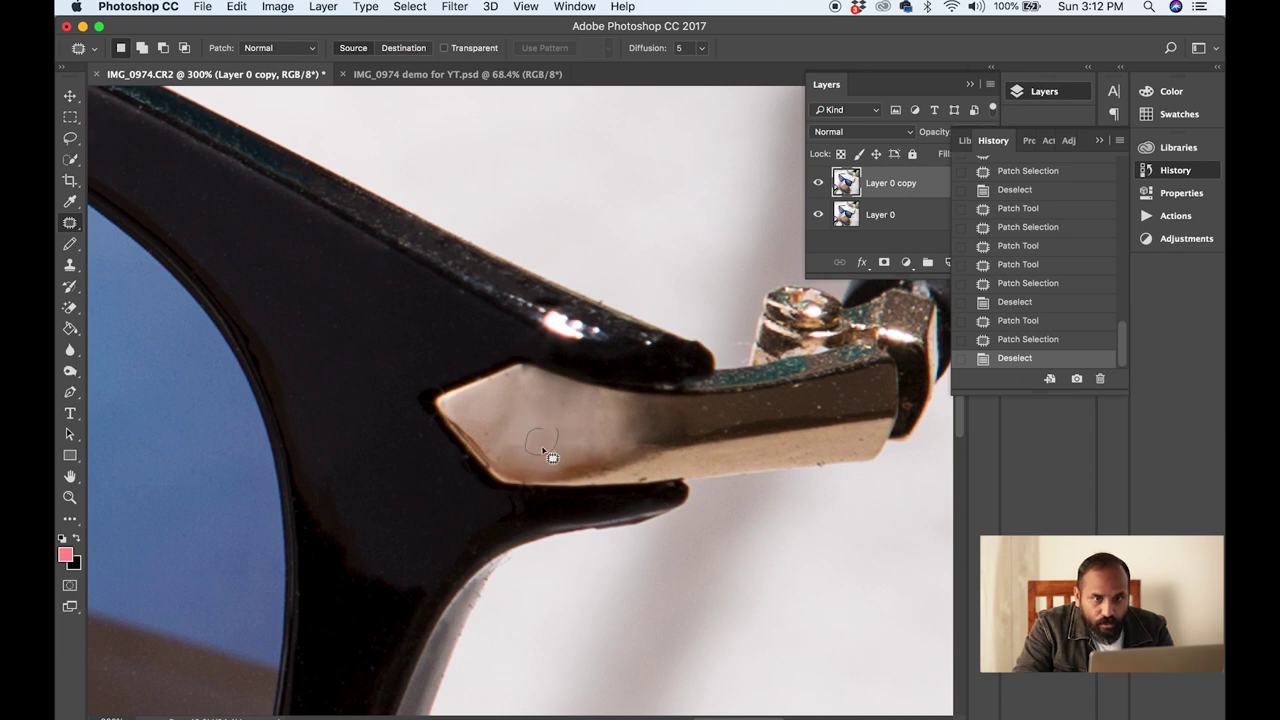
{"action": "left_click_drag", "start_coordinate": [543, 450], "coordinate": [556, 432]}
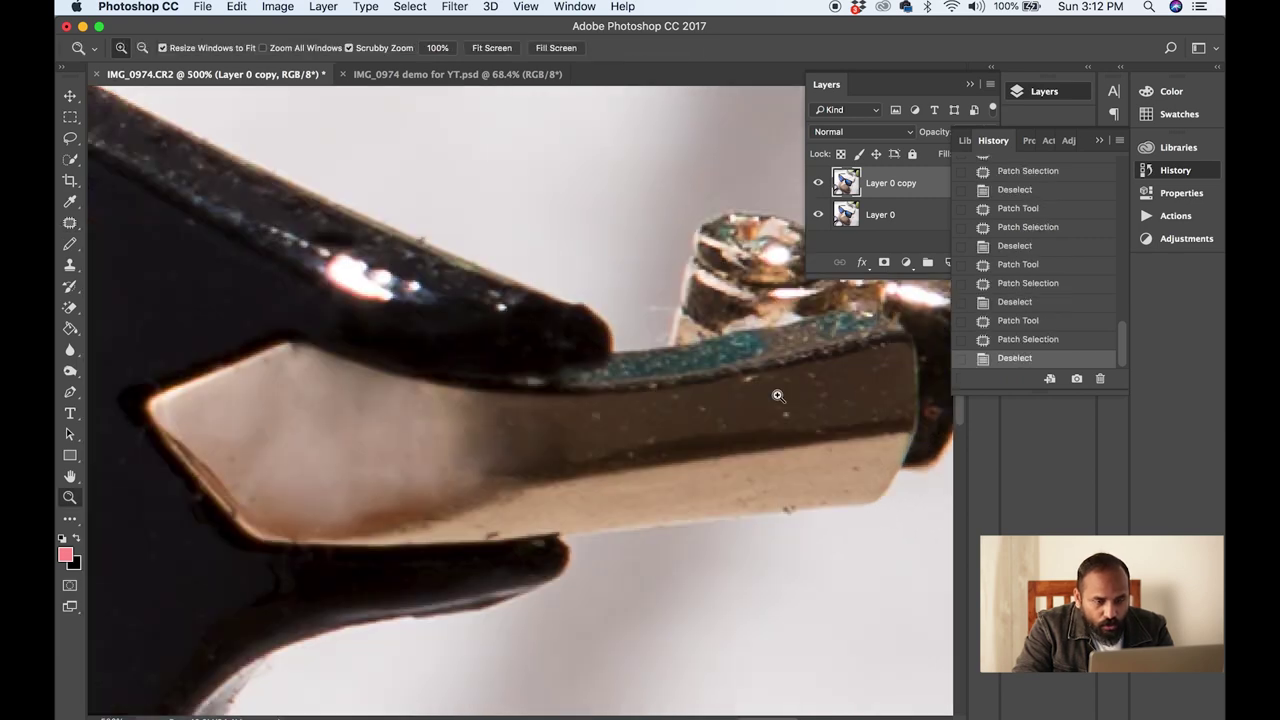
Step: Heal the dust specks on the left half of the hinge arm's dark band using the Spot Healing Brush at size 10
{"action": "left_click", "coordinate": [80, 231]}
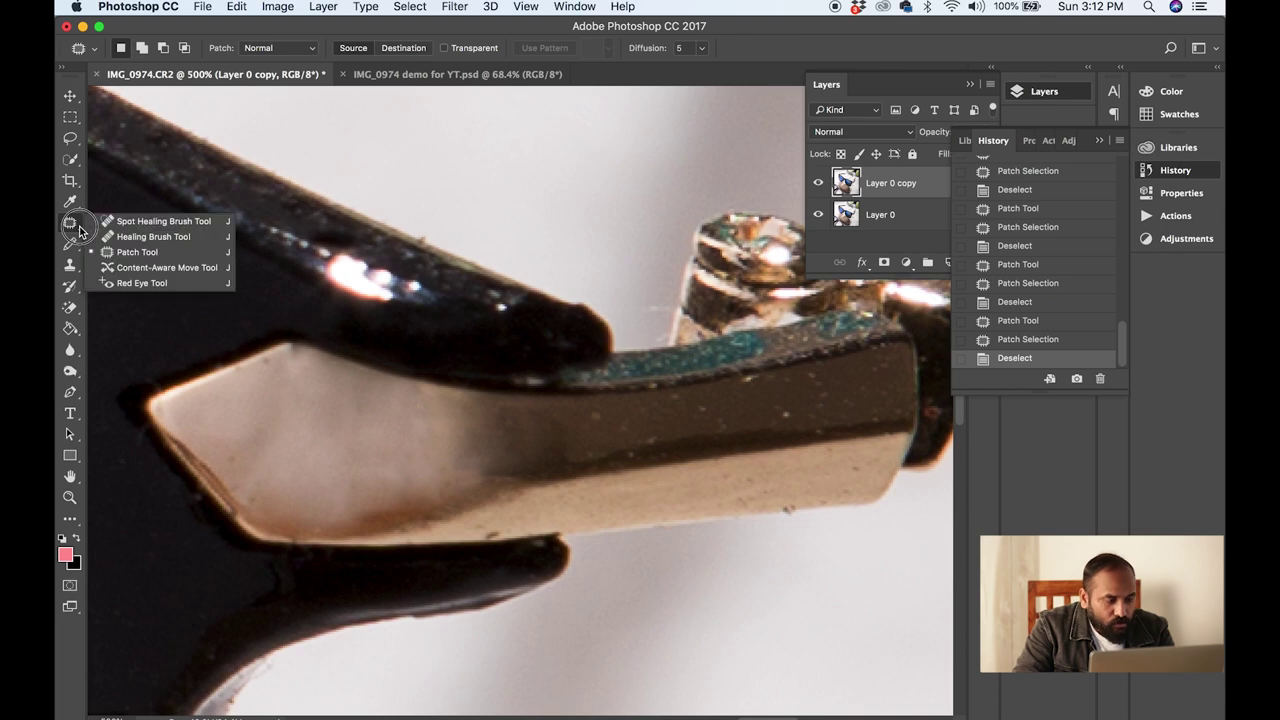
{"action": "left_click", "coordinate": [134, 224]}
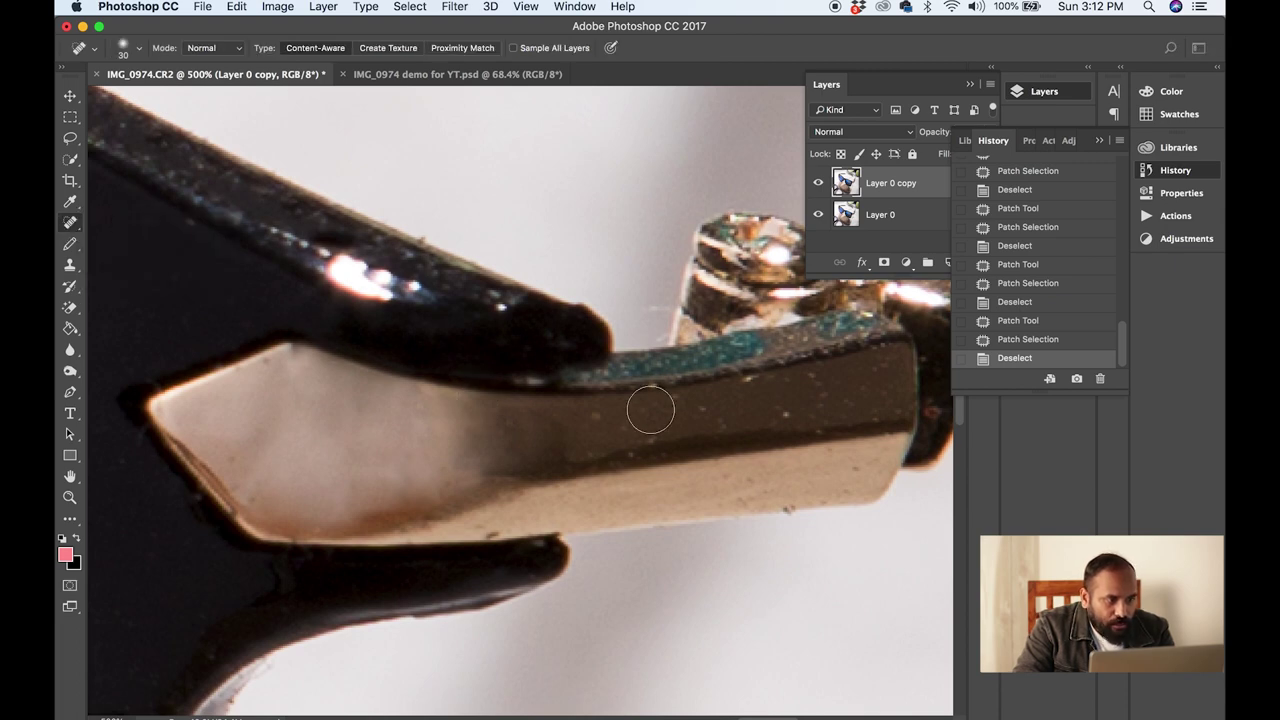
{"action": "key", "text": "bracketleft"}
{"action": "key", "text": "bracketleft"}
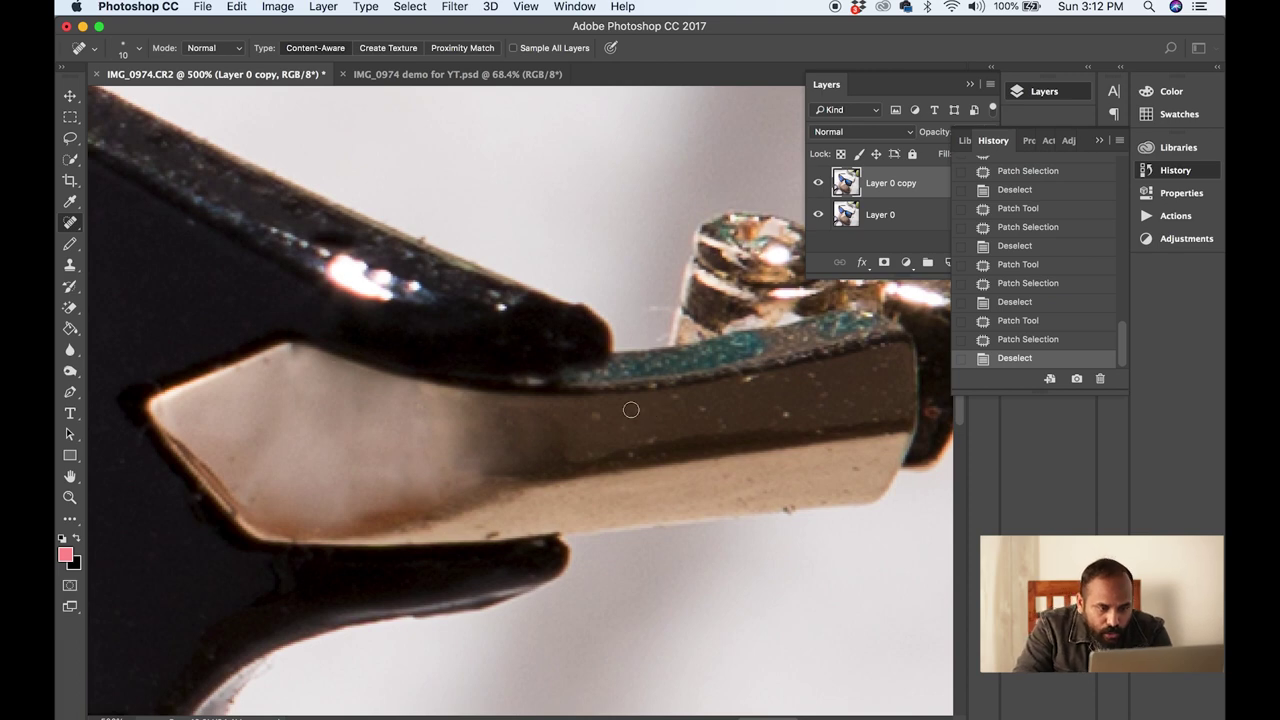
{"action": "left_click", "coordinate": [594, 416]}
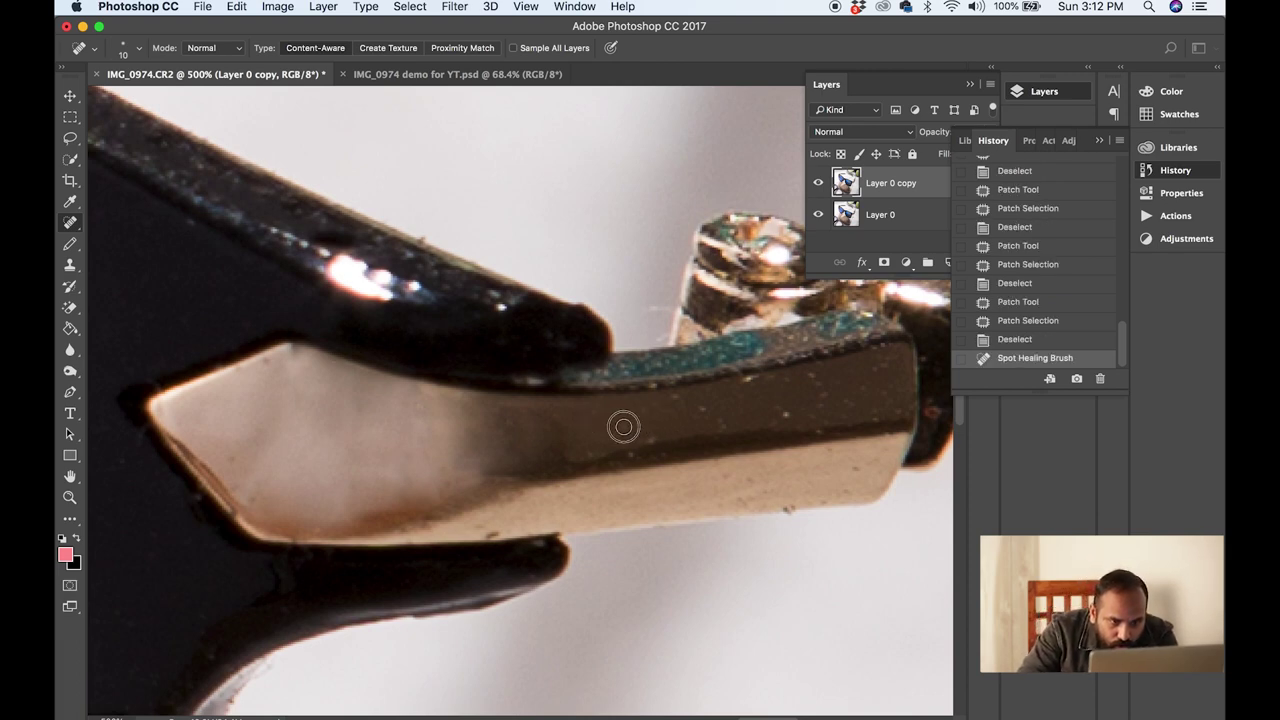
{"action": "left_click", "coordinate": [623, 426]}
{"action": "left_click", "coordinate": [674, 396]}
{"action": "left_click", "coordinate": [716, 408]}
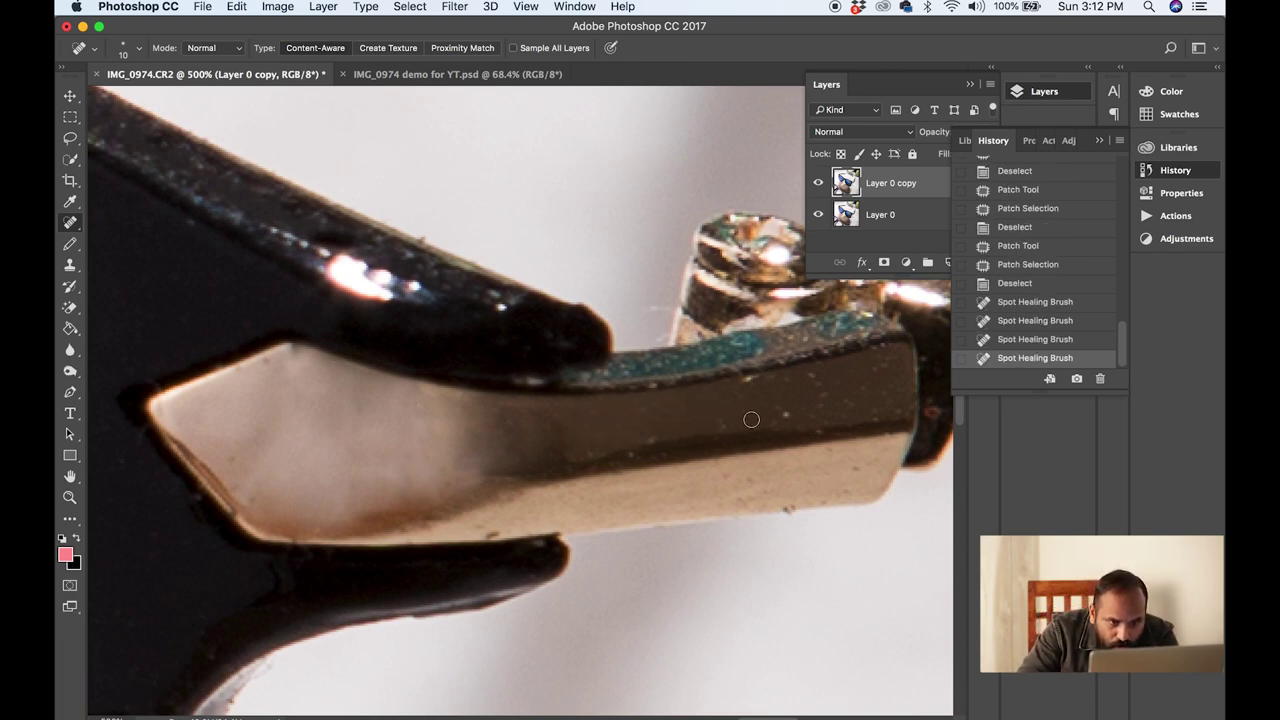
Step: Heal the remaining dust specks across the right half of the hinge arm's dark band
{"action": "left_click", "coordinate": [728, 421]}
{"action": "left_click", "coordinate": [754, 379]}
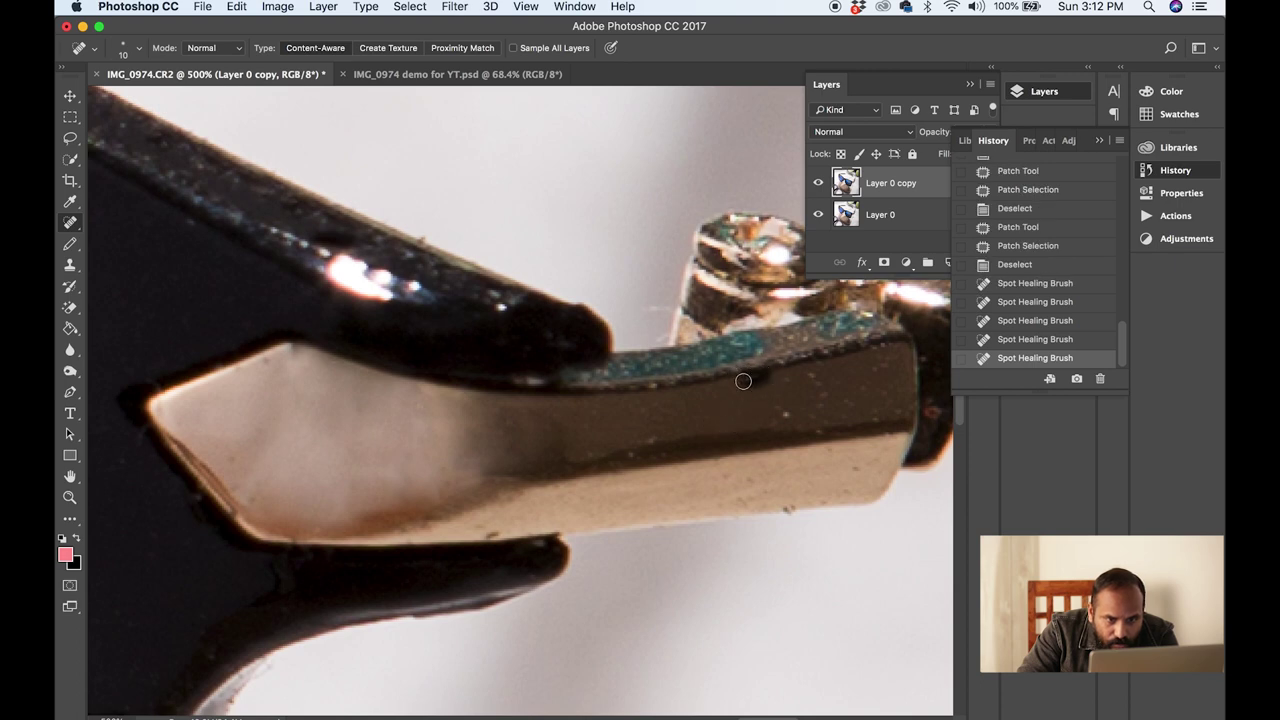
{"action": "left_click", "coordinate": [771, 417]}
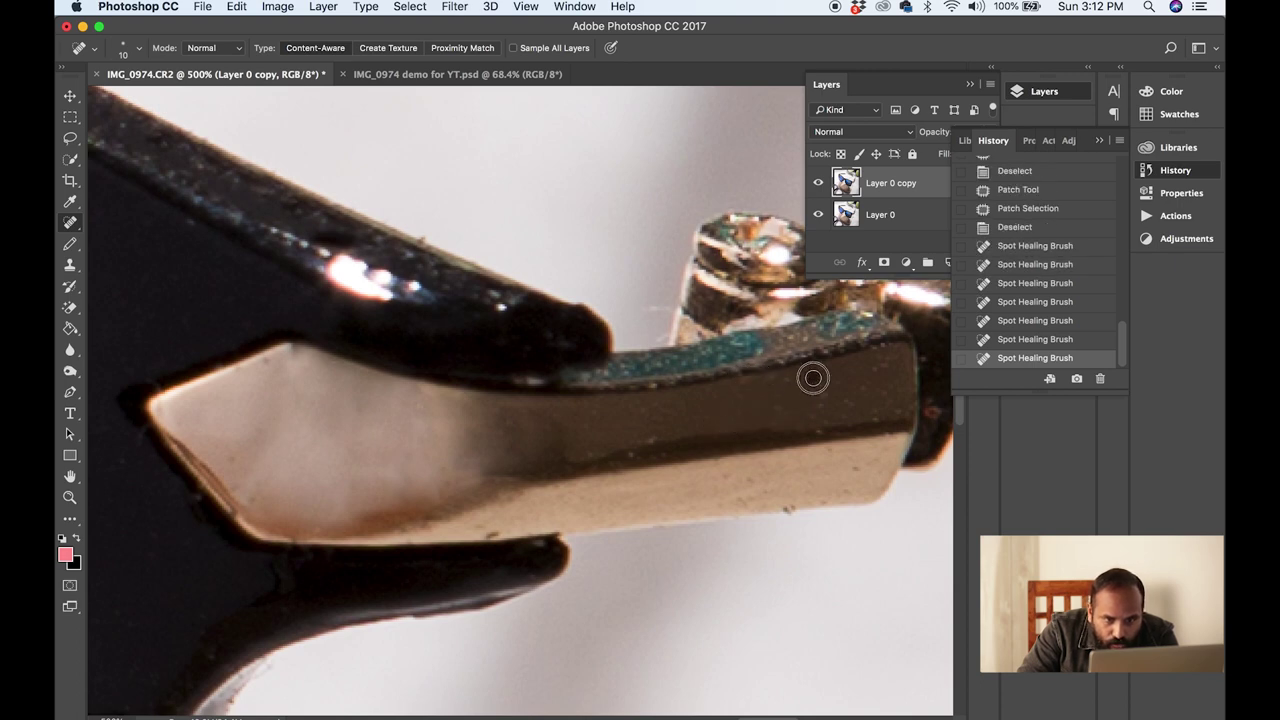
{"action": "left_click", "coordinate": [811, 374]}
{"action": "left_click", "coordinate": [849, 400]}
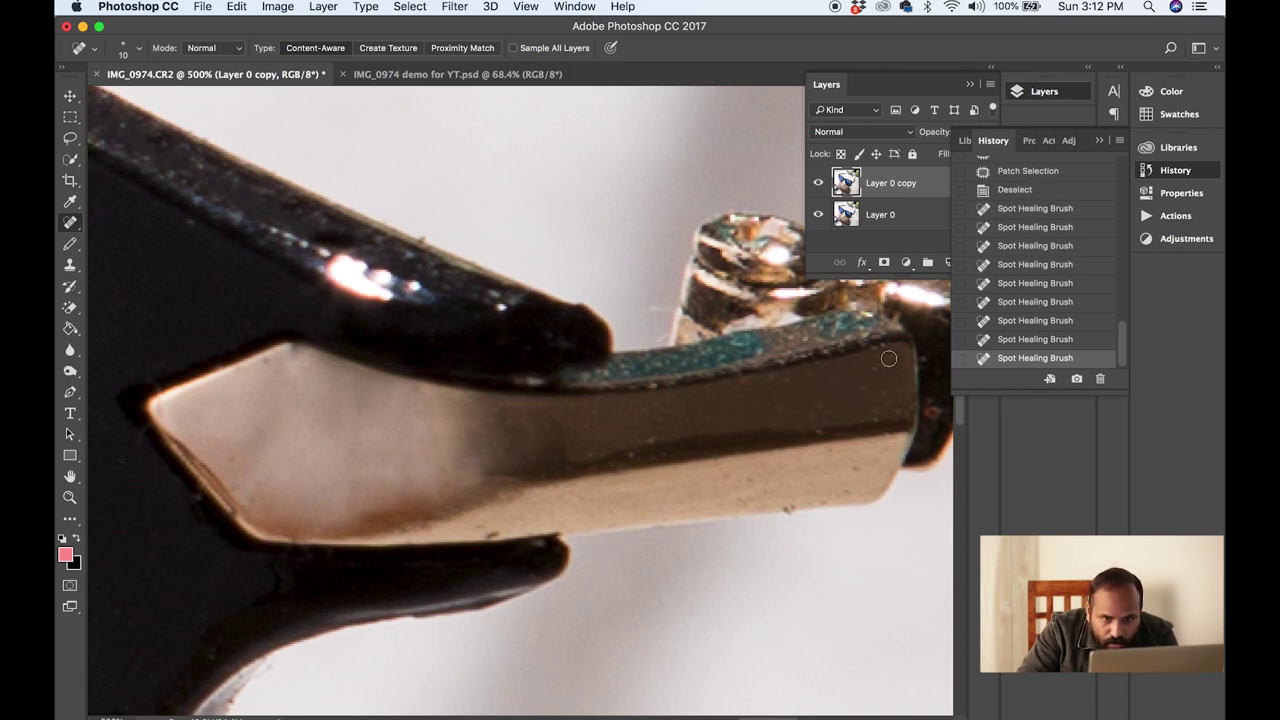
{"action": "left_click", "coordinate": [866, 372]}
{"action": "left_click", "coordinate": [812, 374]}
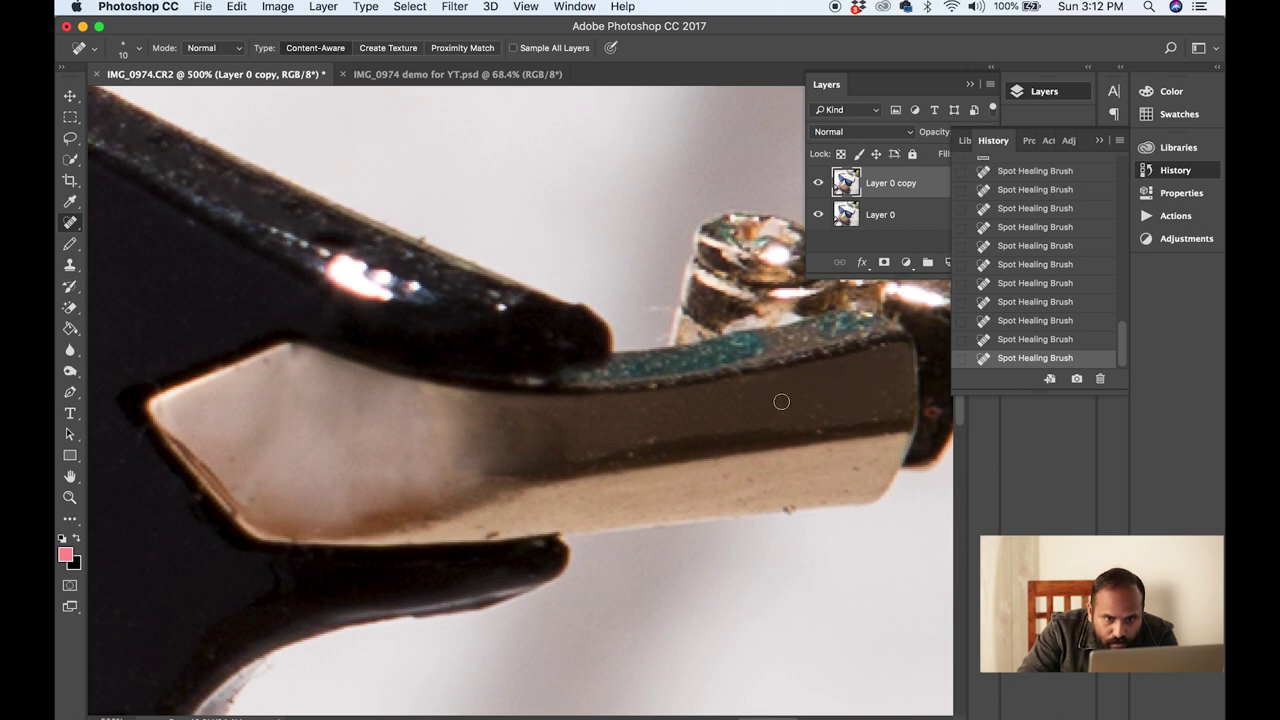
{"action": "left_click", "coordinate": [817, 411]}
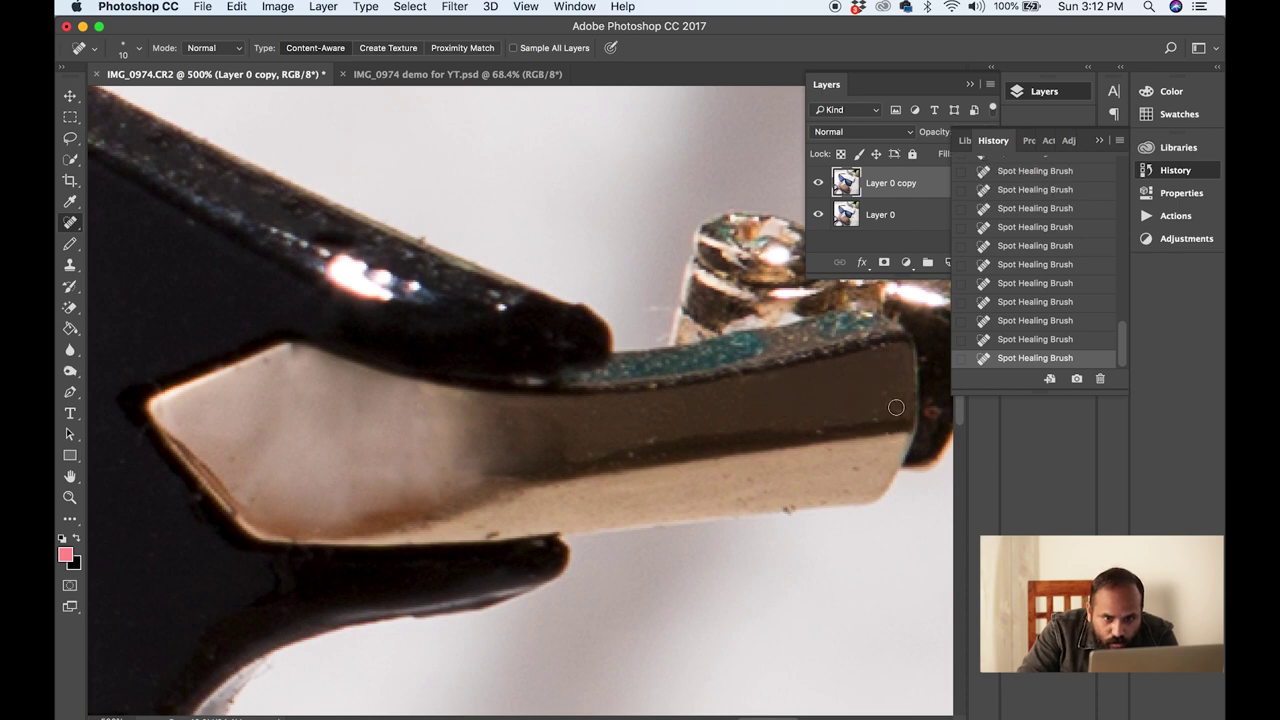
Step: Heal the dust specks along the hinge arm's light lower band with the Spot Healing Brush
{"action": "left_click", "coordinate": [662, 455]}
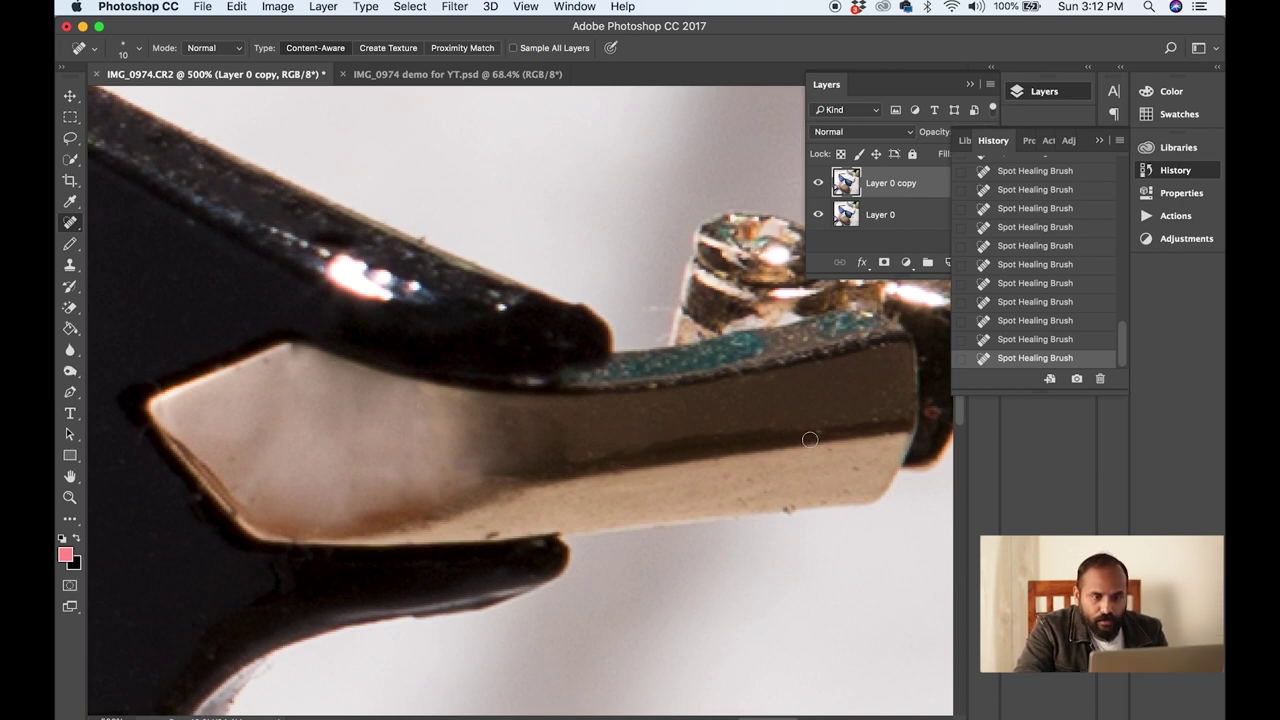
{"action": "left_click_drag", "start_coordinate": [862, 460], "coordinate": [844, 498]}
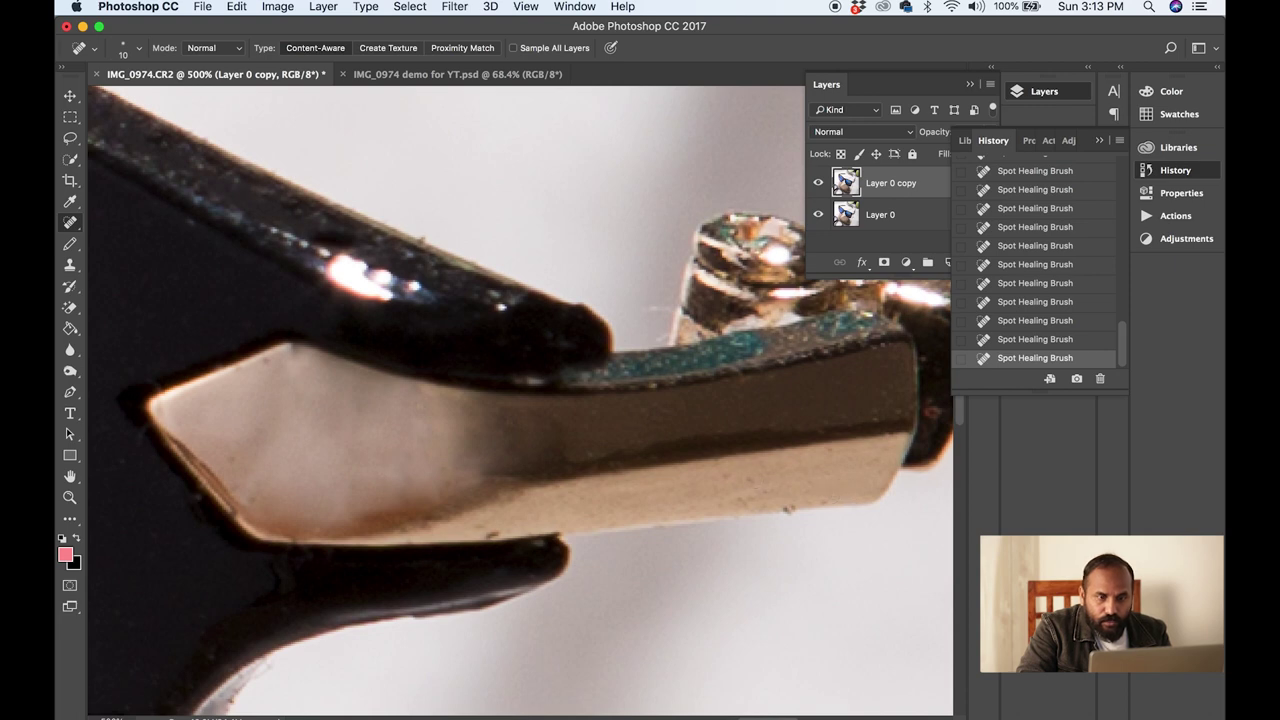
{"action": "left_click_drag", "start_coordinate": [739, 483], "coordinate": [755, 479]}
{"action": "left_click", "coordinate": [729, 473]}
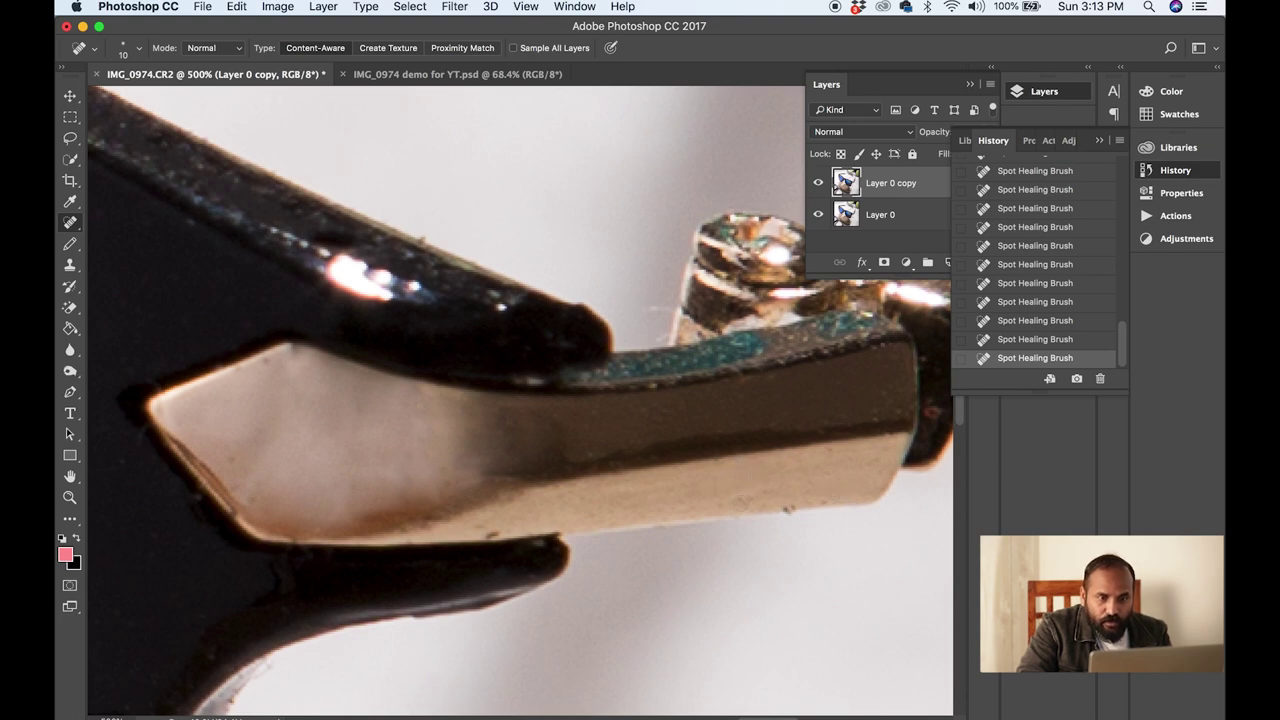
{"action": "left_click", "coordinate": [757, 498]}
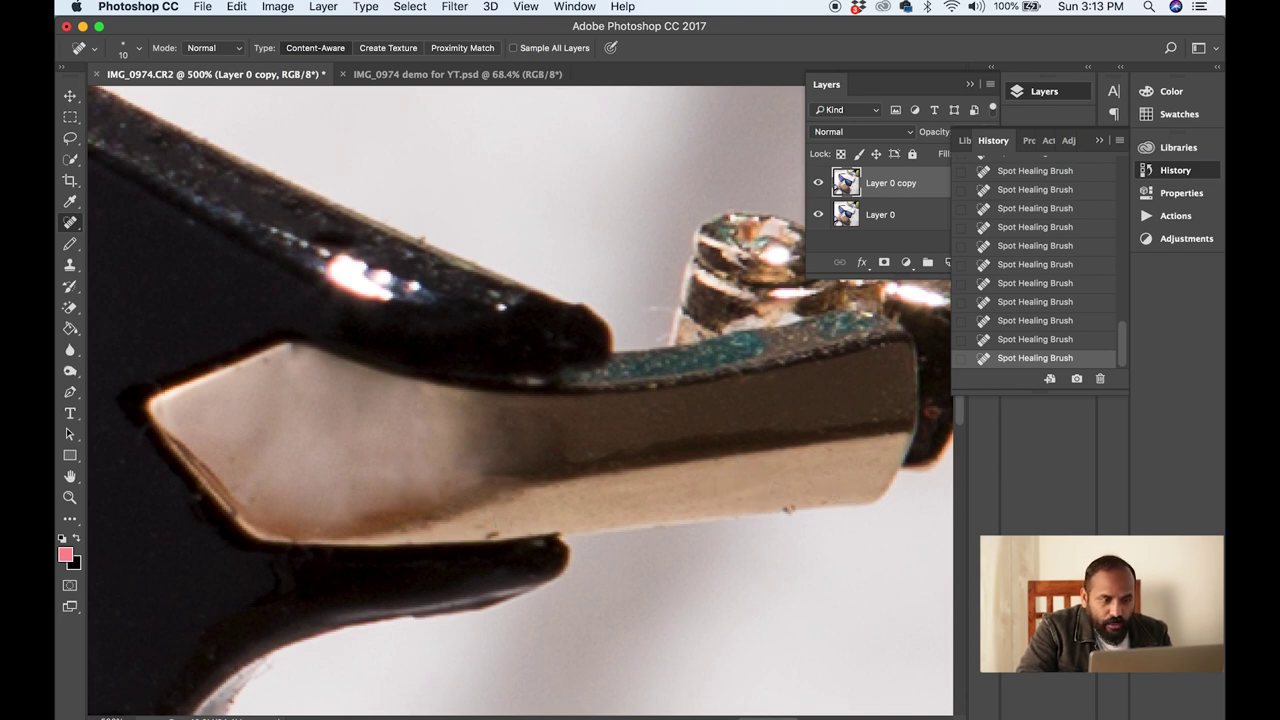
{"action": "left_click", "coordinate": [493, 527]}
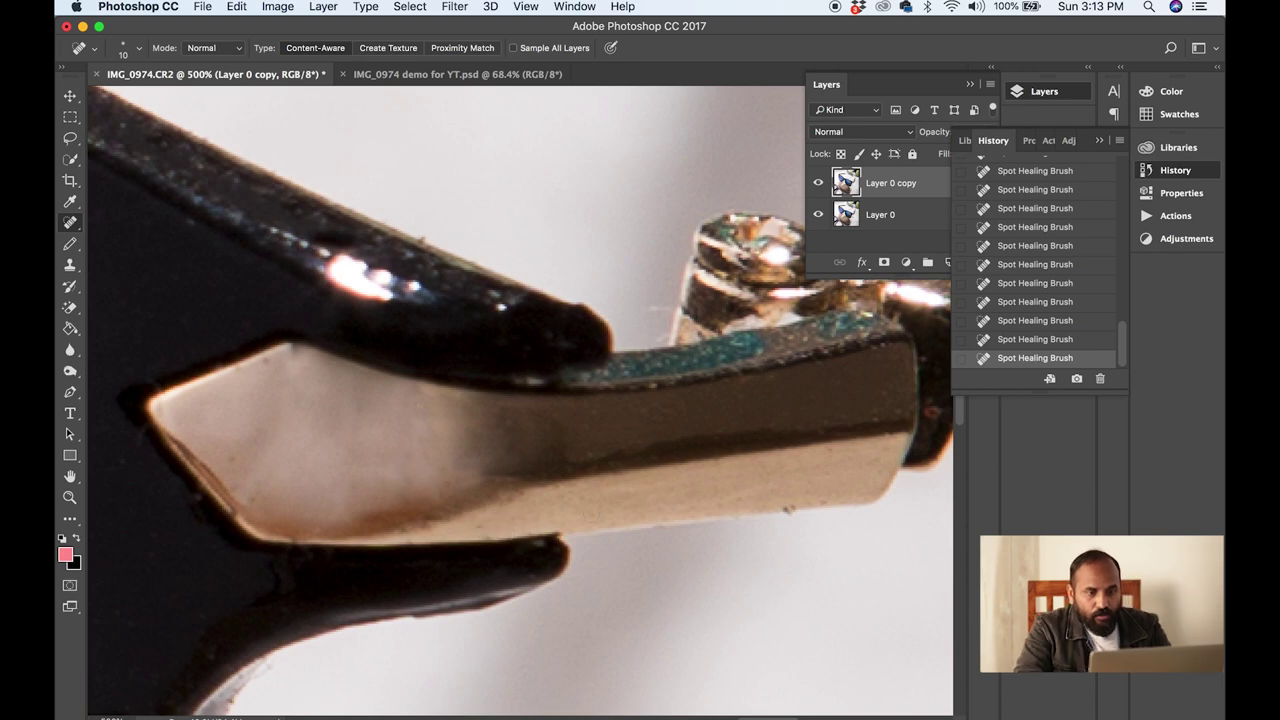
Step: Examine the whole photo and the black frame's upper rim above the front blue lens for remaining flaws
{"action": "key", "text": "z"}
{"action": "right_click", "coordinate": [568, 306]}
{"action": "left_click", "coordinate": [605, 313]}
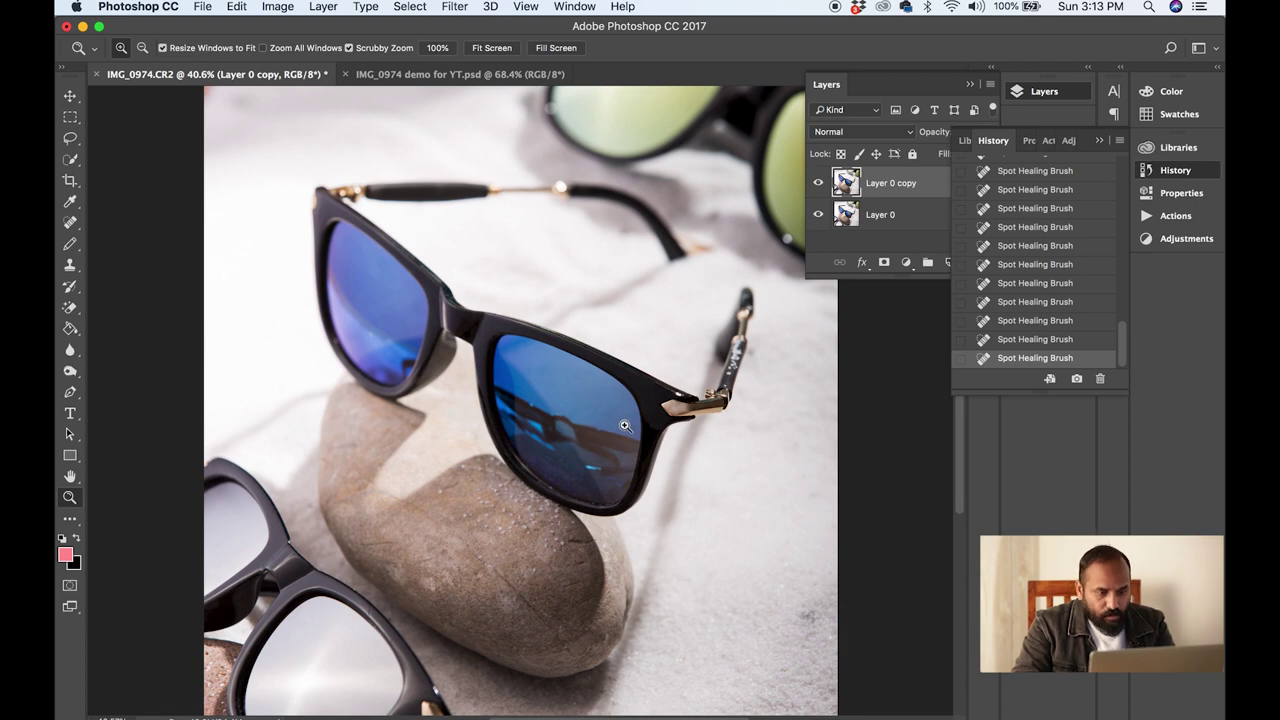
{"action": "left_click", "coordinate": [664, 412]}
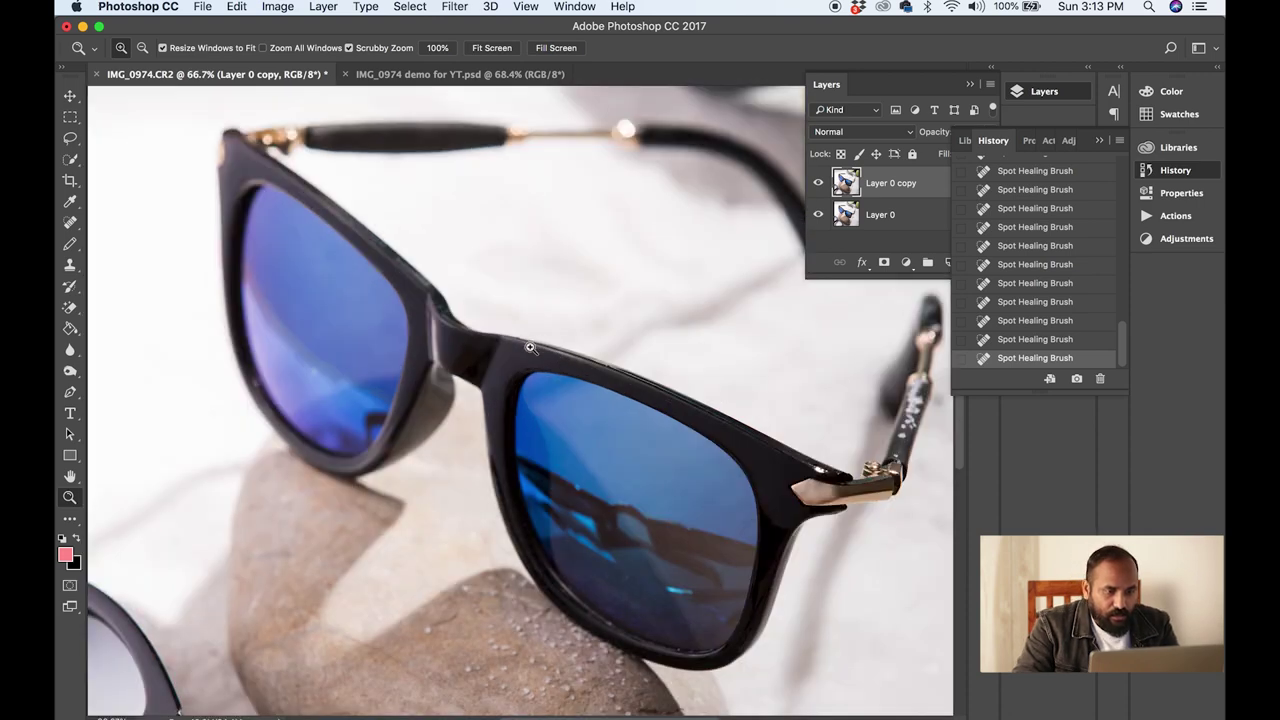
{"action": "left_click", "coordinate": [654, 383]}
{"action": "left_click", "coordinate": [654, 383]}
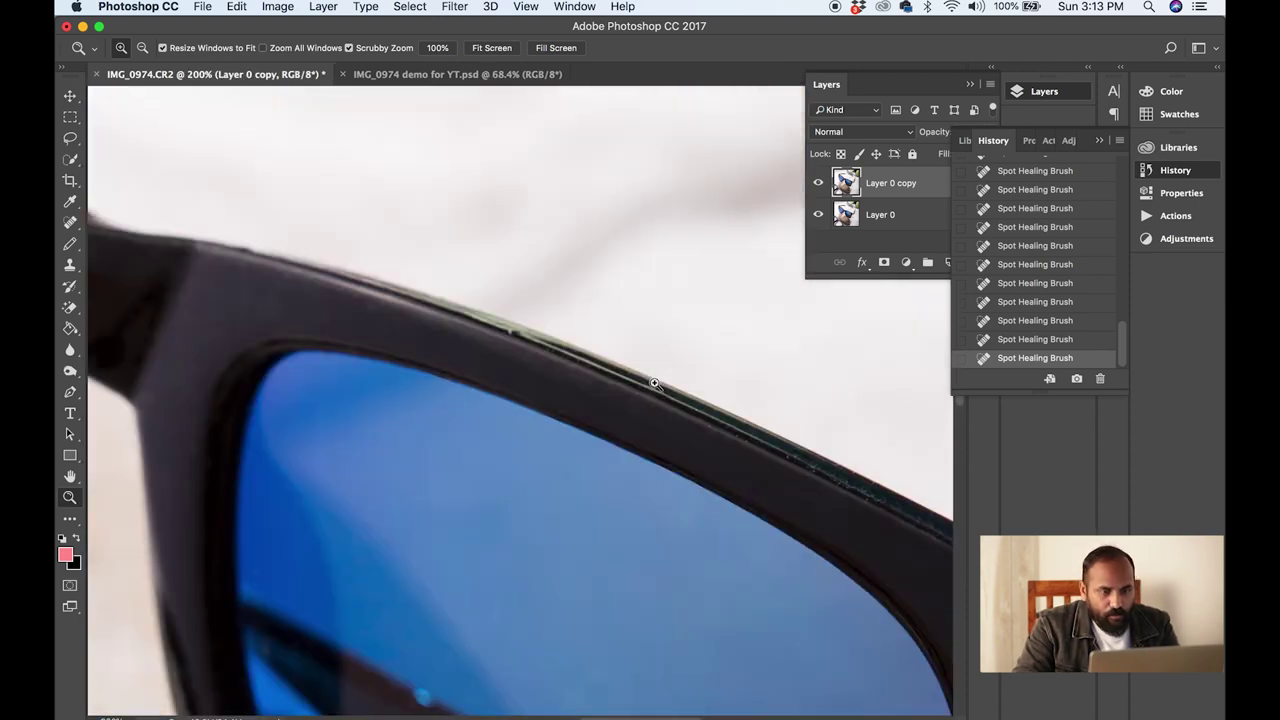
{"action": "left_click", "coordinate": [654, 383], "text": "alt"}
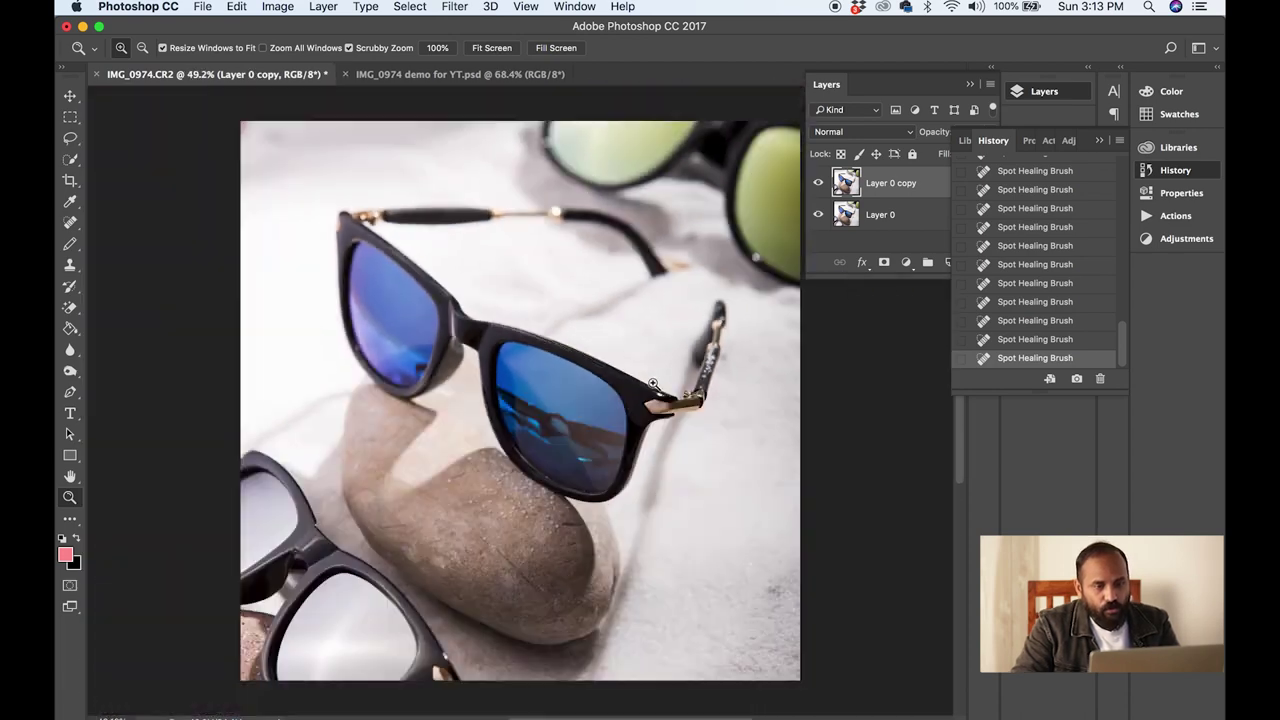
{"action": "left_click", "coordinate": [653, 383]}
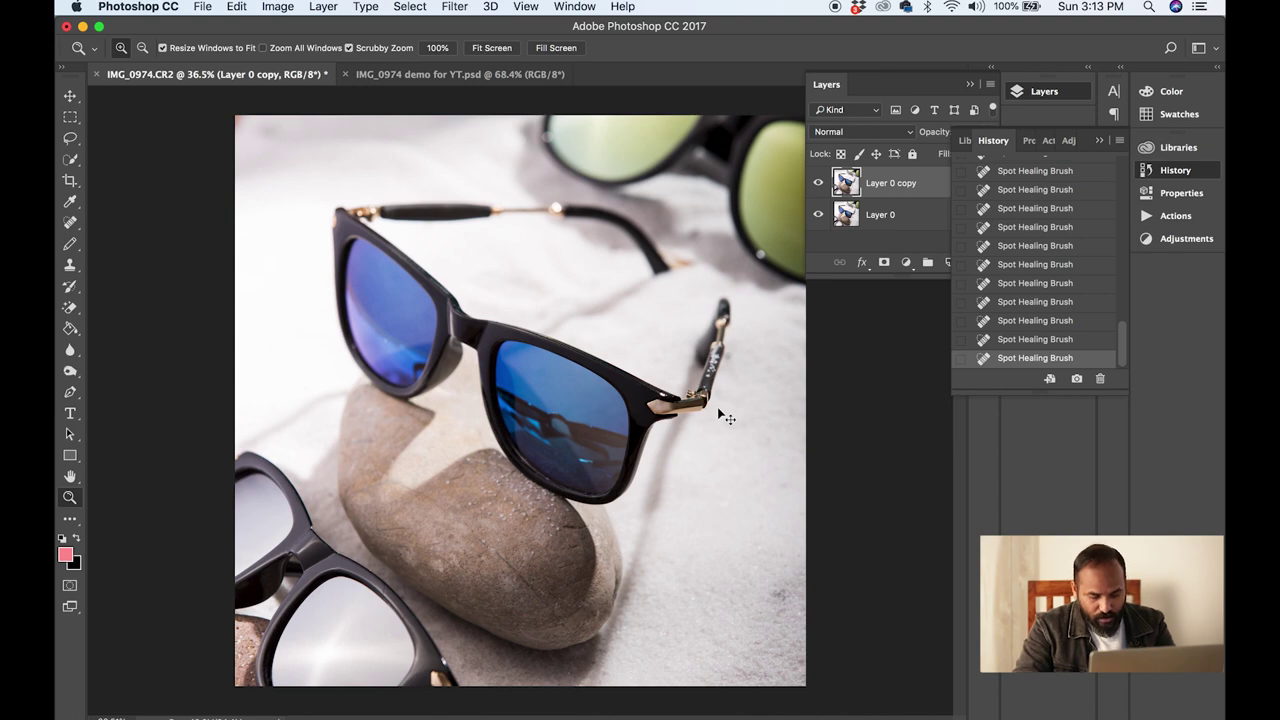
Step: Start a Curves adjustment on the retouched layer and raise a highlight point to input 186, output 196
{"action": "key", "text": "super+m"}
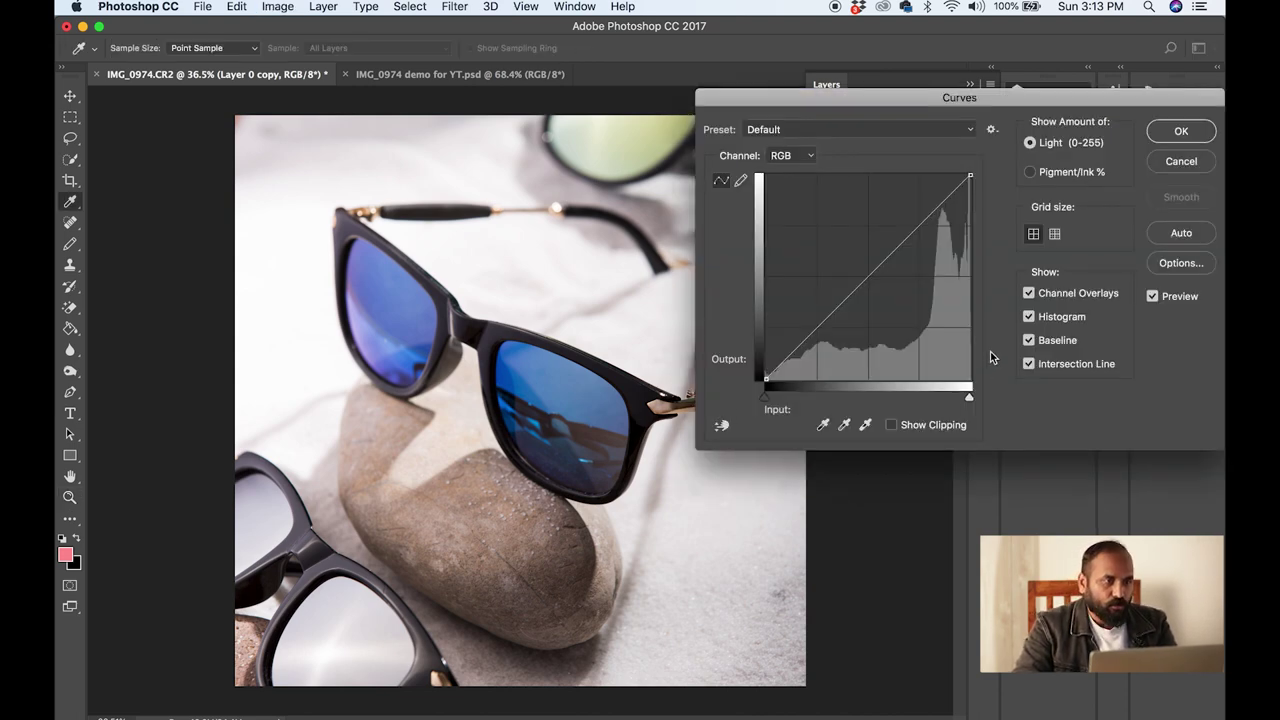
{"action": "key", "text": "Escape"}
{"action": "left_click", "coordinate": [285, 10]}
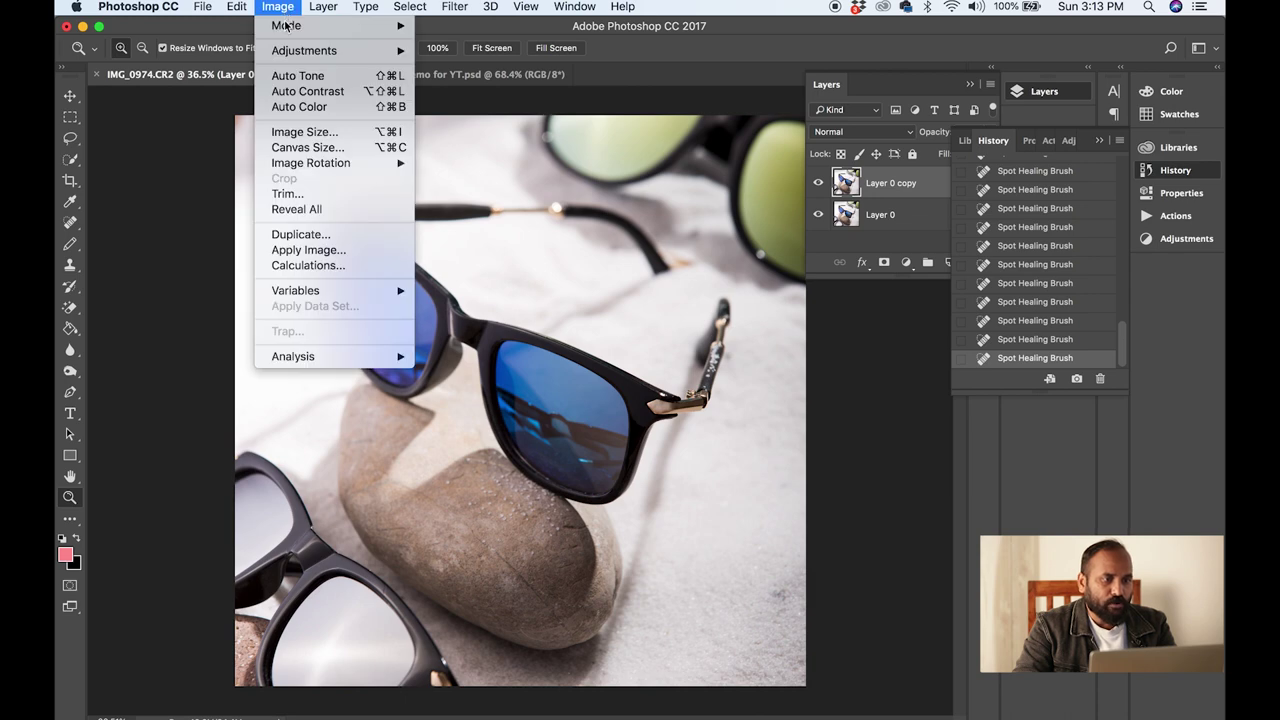
{"action": "mouse_move", "coordinate": [285, 53]}
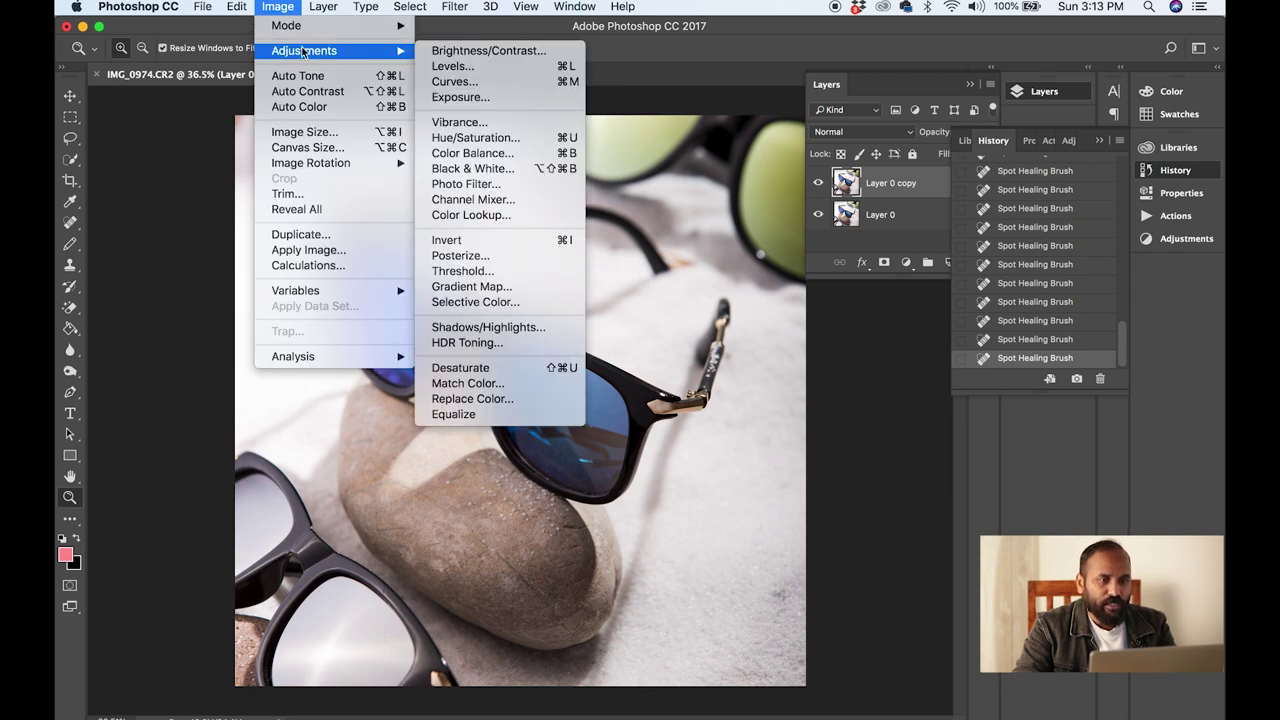
{"action": "left_click", "coordinate": [478, 82]}
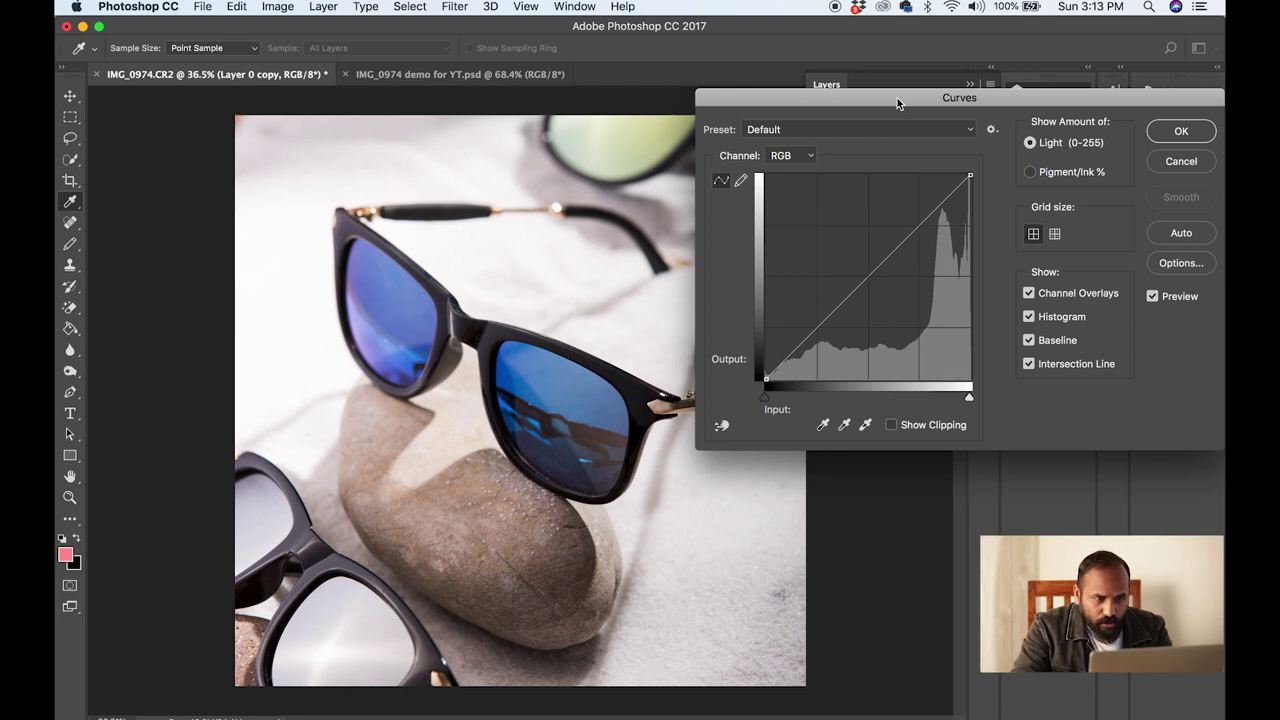
{"action": "left_click_drag", "start_coordinate": [891, 102], "coordinate": [932, 84]}
{"action": "left_click", "coordinate": [958, 208]}
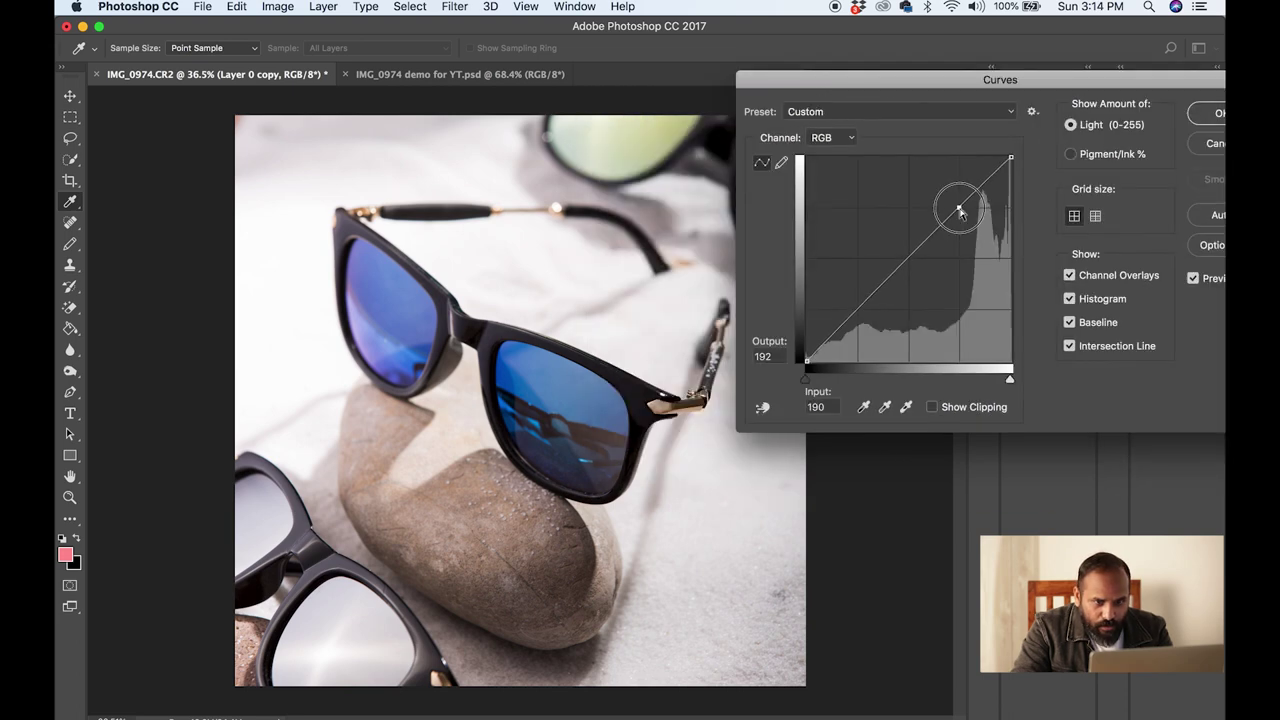
{"action": "left_click_drag", "start_coordinate": [958, 208], "coordinate": [955, 206]}
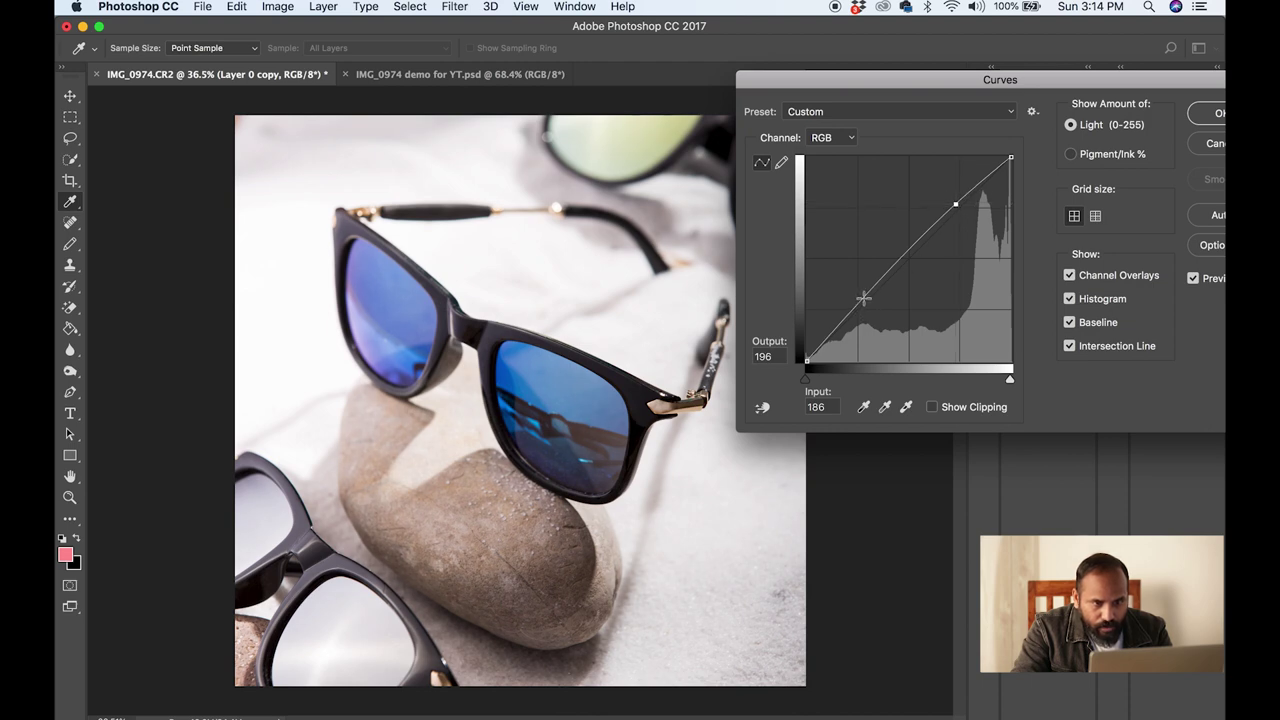
Step: Anchor the shadows with a curve point at input 69, output 69, and apply the Curves adjustment
{"action": "left_click_drag", "start_coordinate": [864, 299], "coordinate": [862, 306]}
{"action": "left_click_drag", "start_coordinate": [1044, 84], "coordinate": [891, 90]}
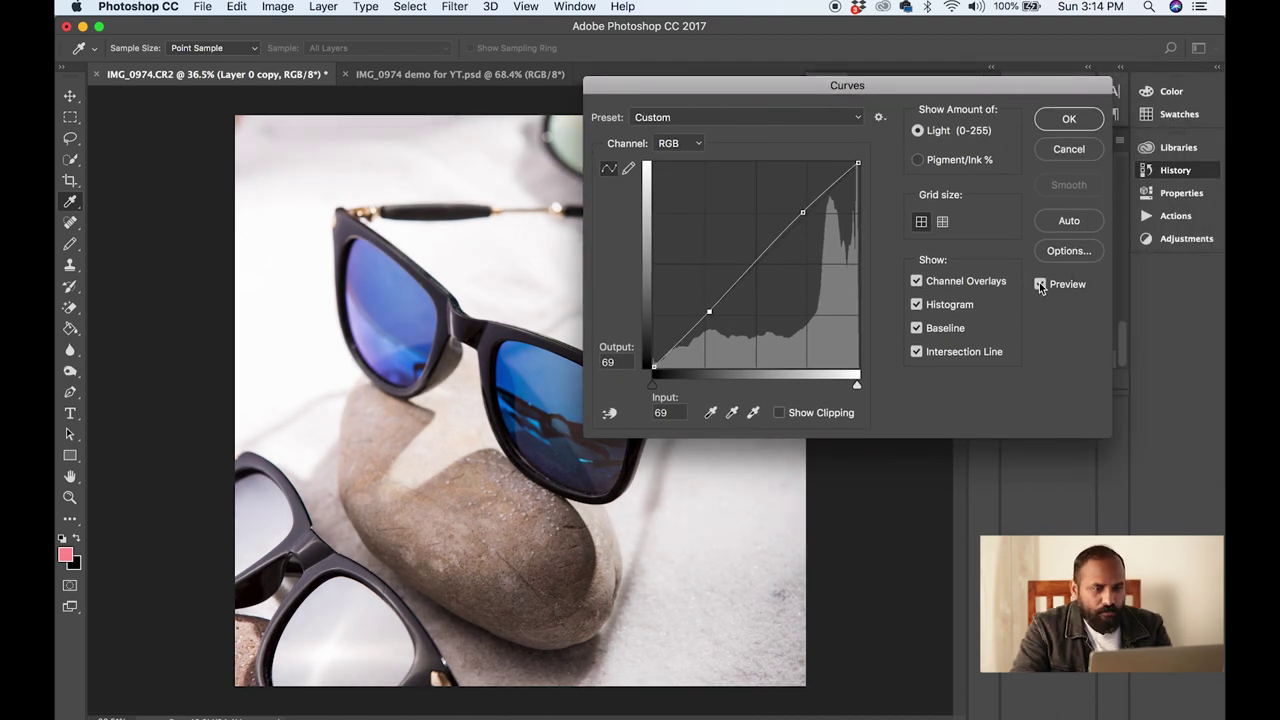
{"action": "left_click", "coordinate": [1075, 124]}
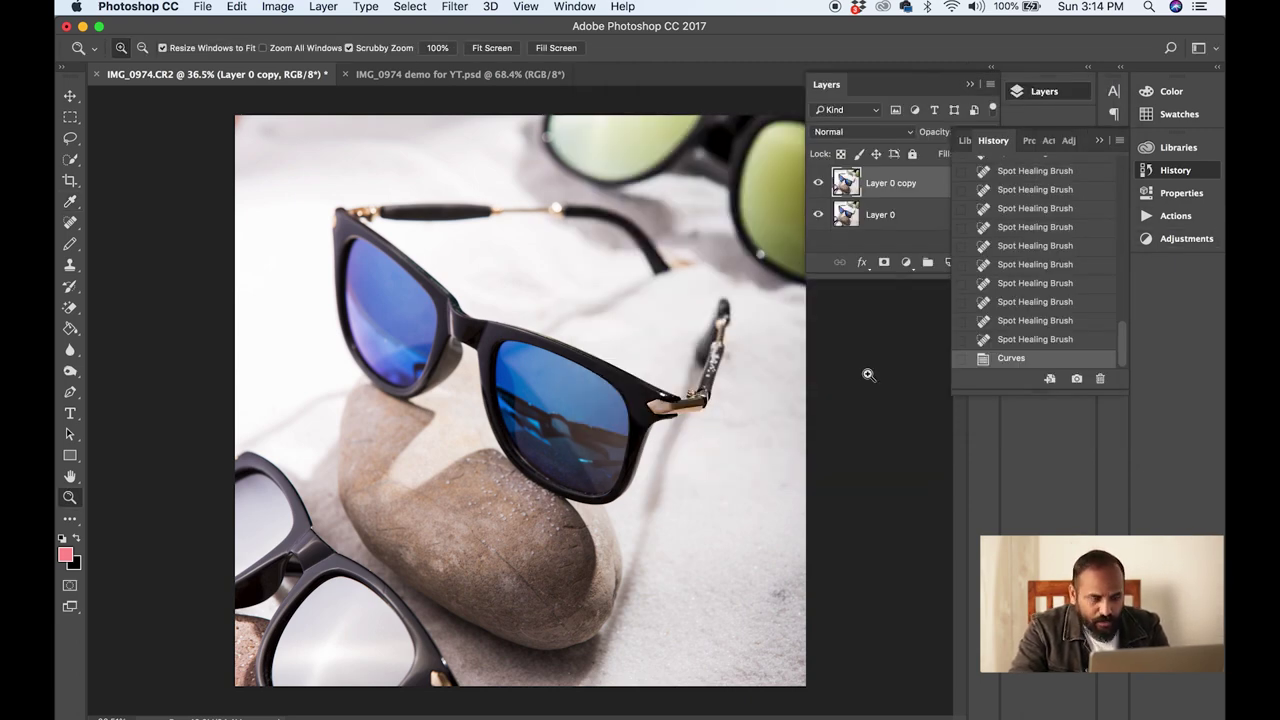
Step: Compare the photo's original history state with the retouched result, enlarged in full-screen view
{"action": "scroll", "coordinate": [1040, 260], "scroll_direction": "up", "scroll_amount": 15}
{"action": "left_click", "coordinate": [1085, 172]}
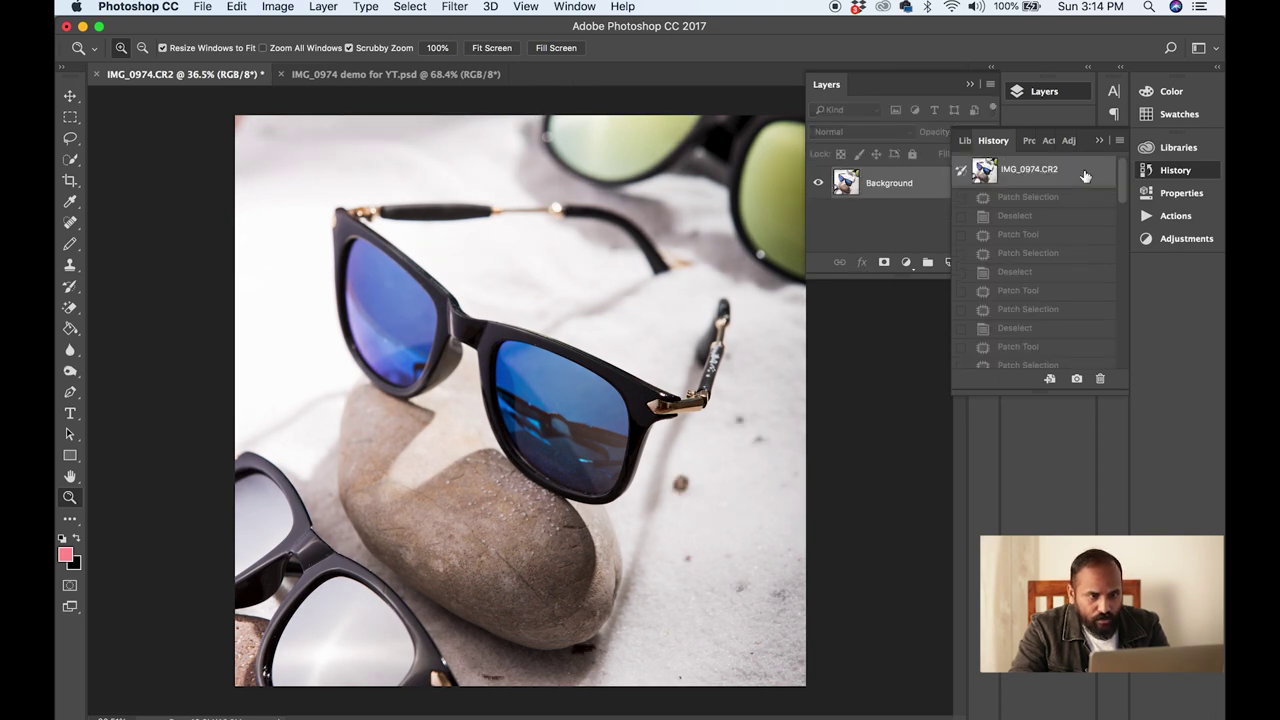
{"action": "key", "text": "f"}
{"action": "key", "text": "f"}
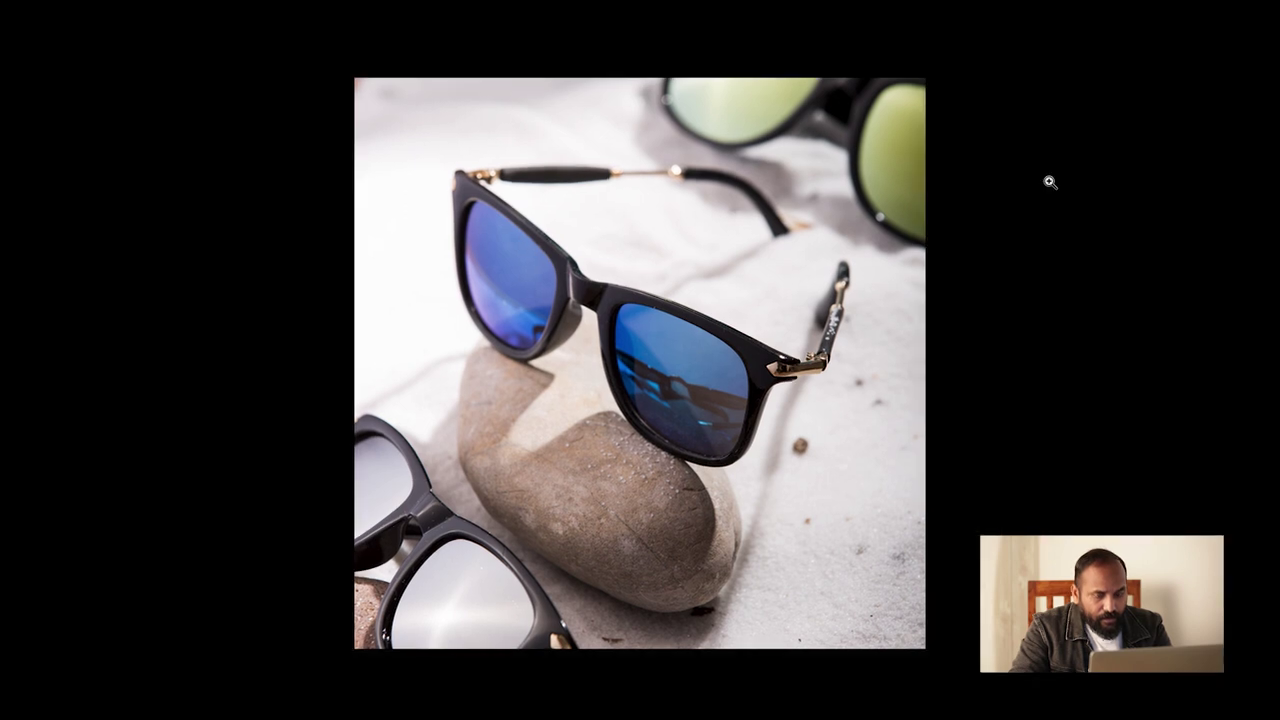
{"action": "key", "text": "ctrl+plus"}
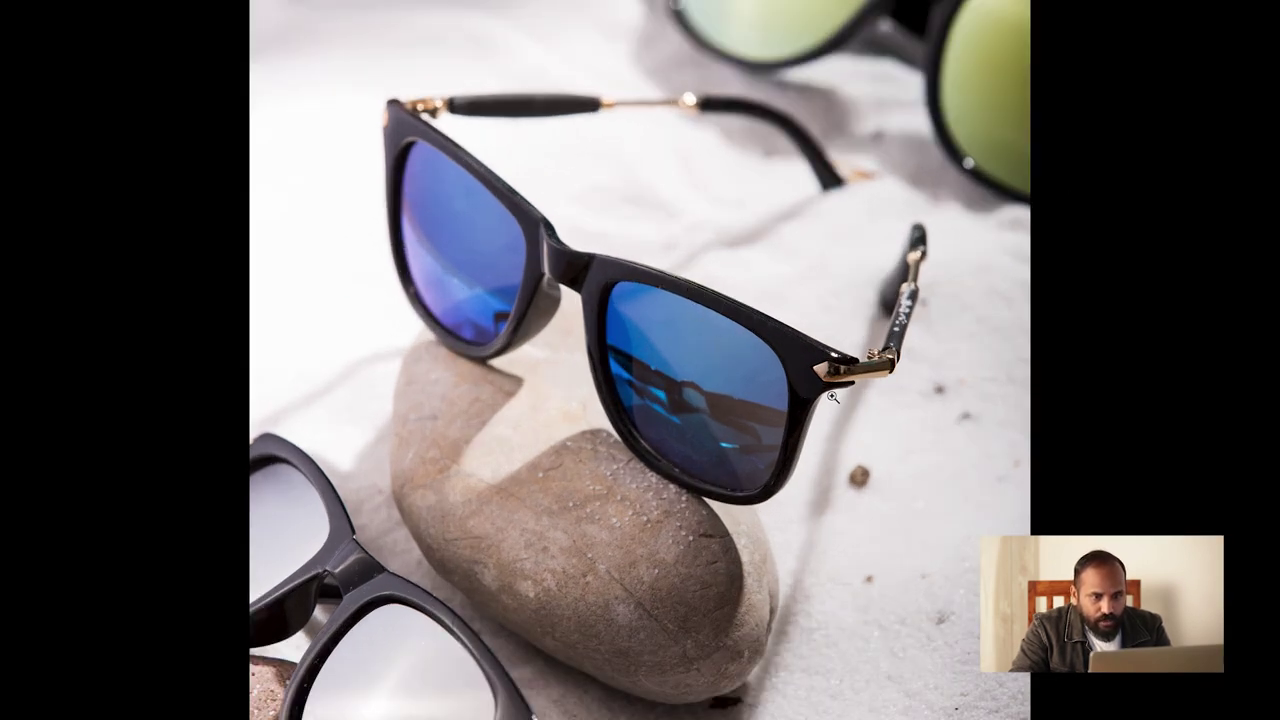
{"action": "key", "text": "ctrl+plus"}
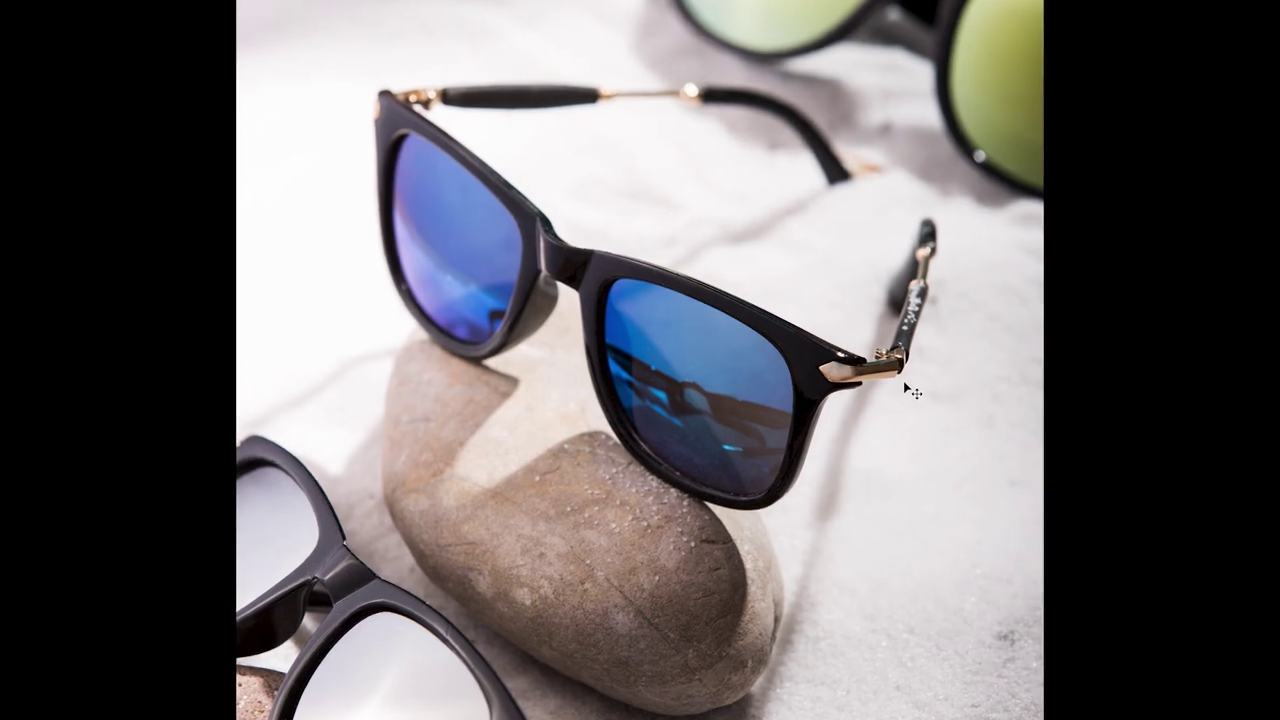